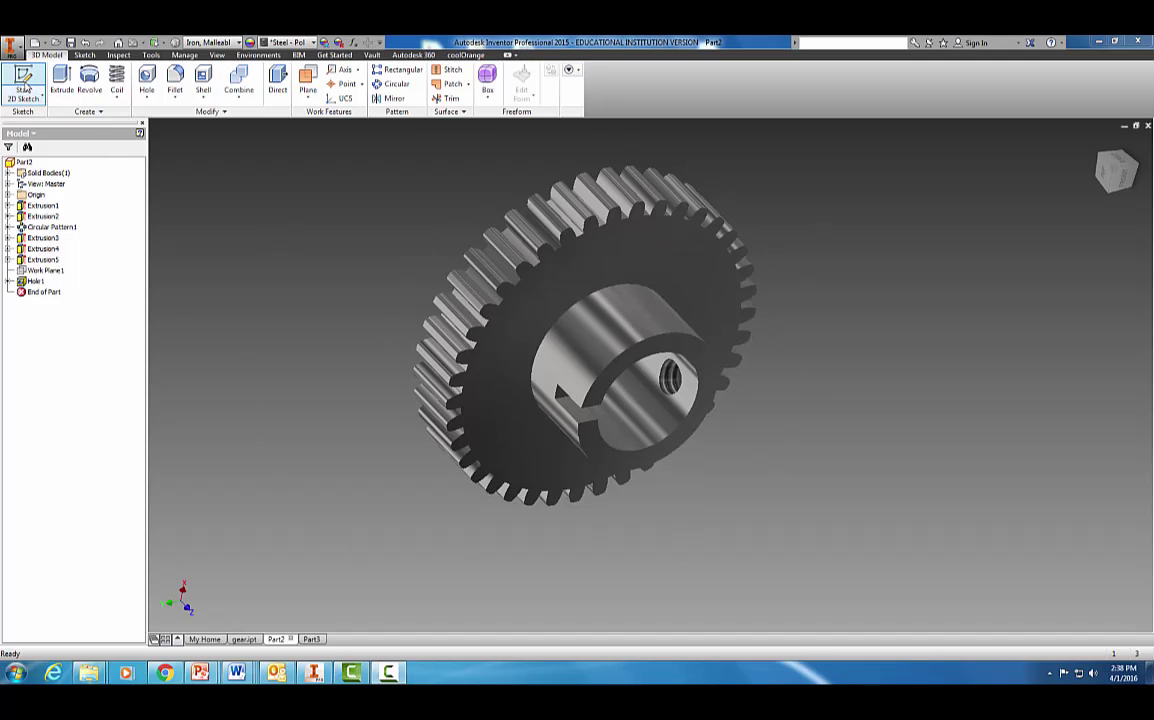
- Create a new part from the Standard (in).ipt template
left_click(12, 45)
left_click(36, 87)
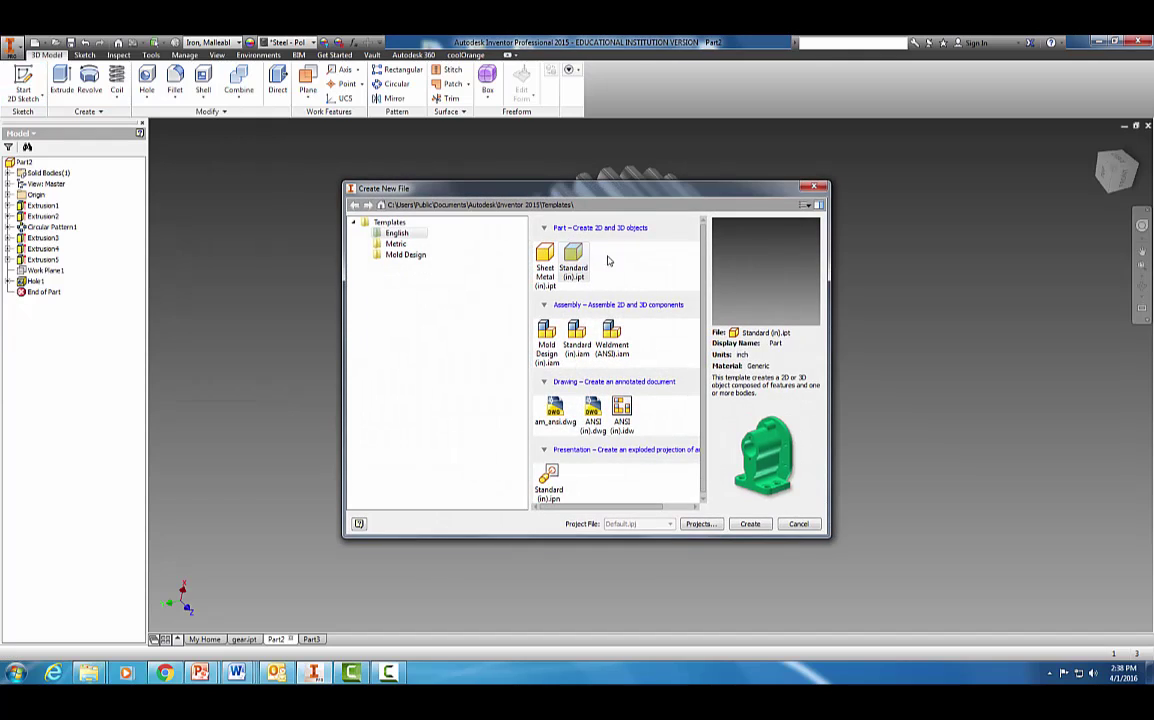
left_click(573, 258)
left_click(751, 525)
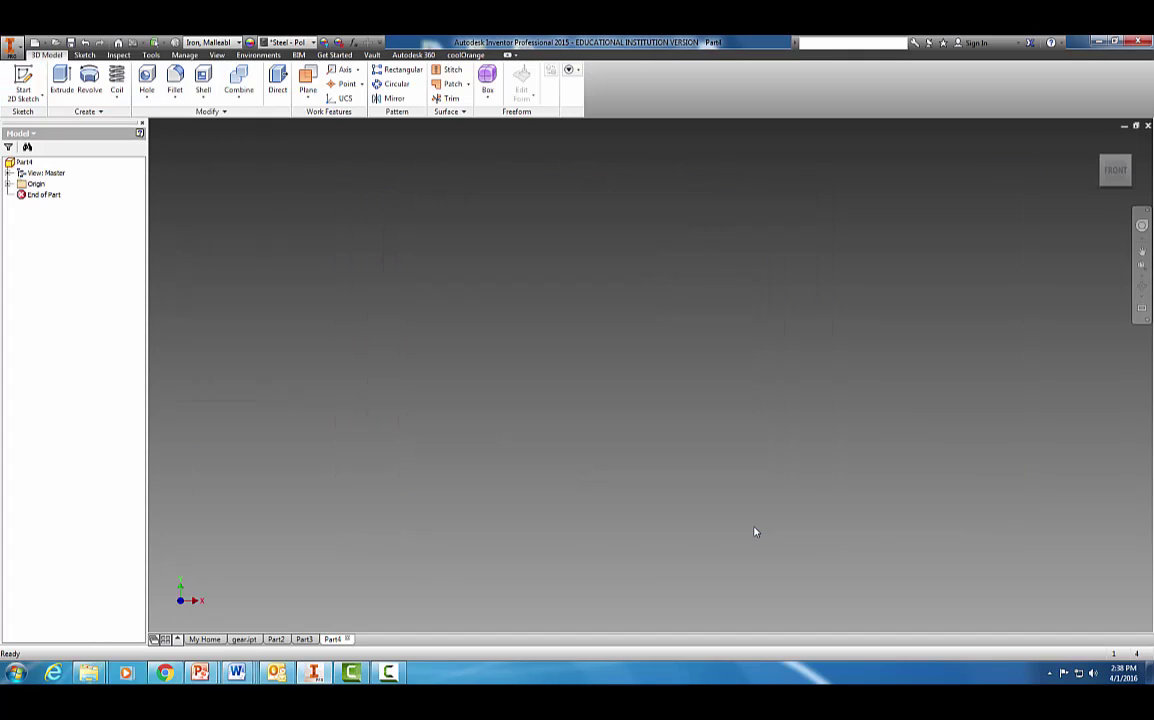
- On the front plane, sketch a .726-diameter circle centred on the origin and finish the sketch
left_click(24, 82)
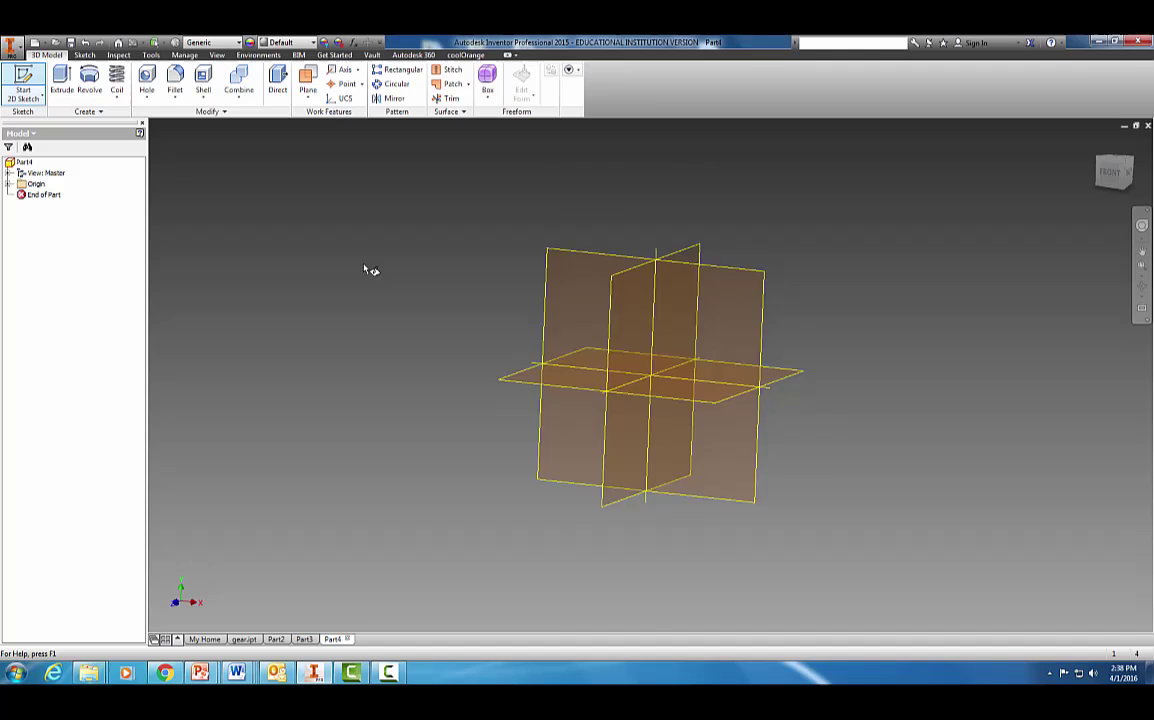
left_click(703, 329)
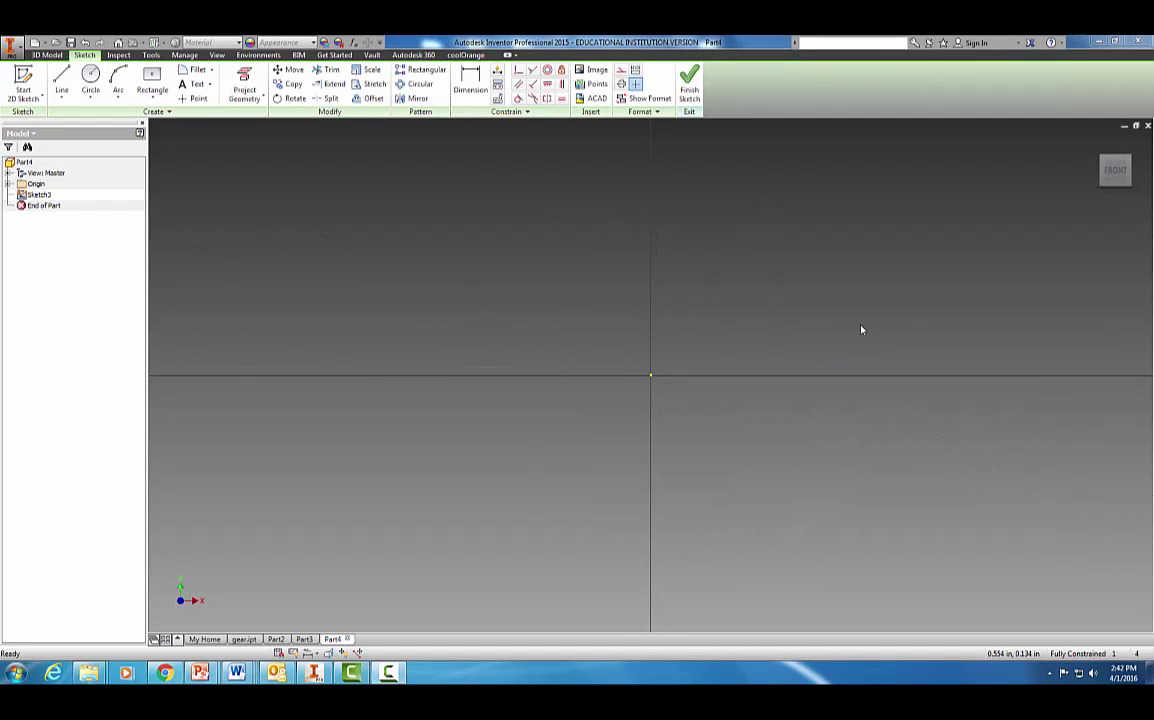
left_click(91, 80)
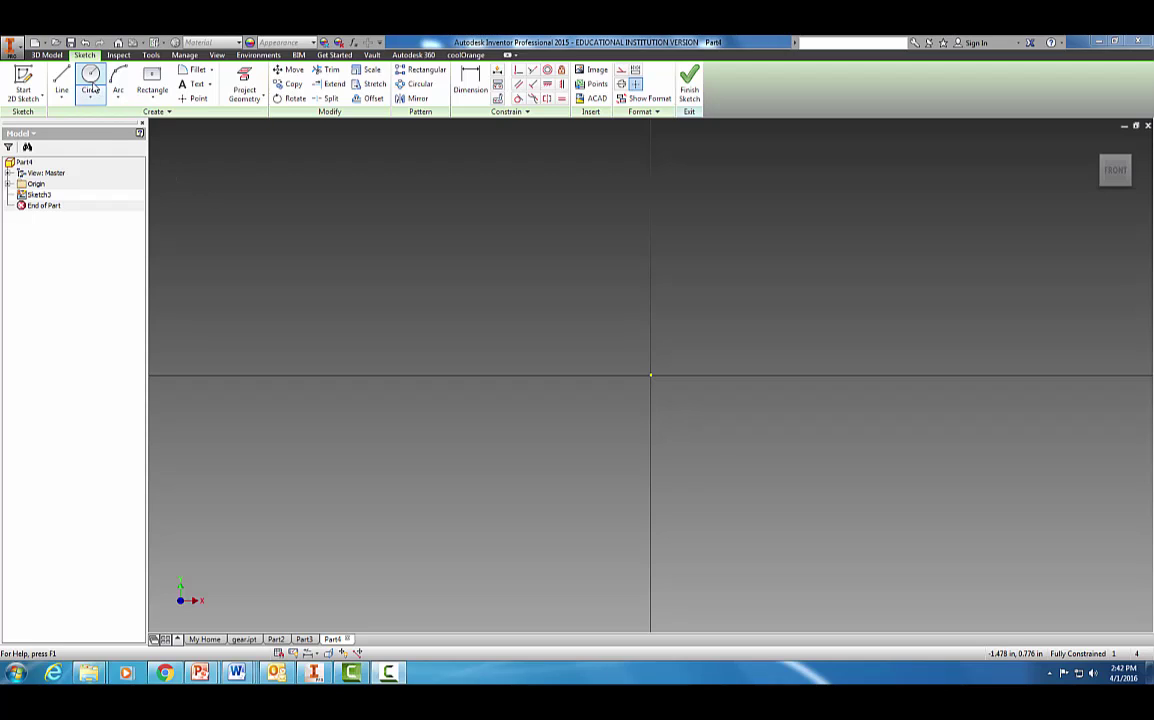
left_click(651, 376)
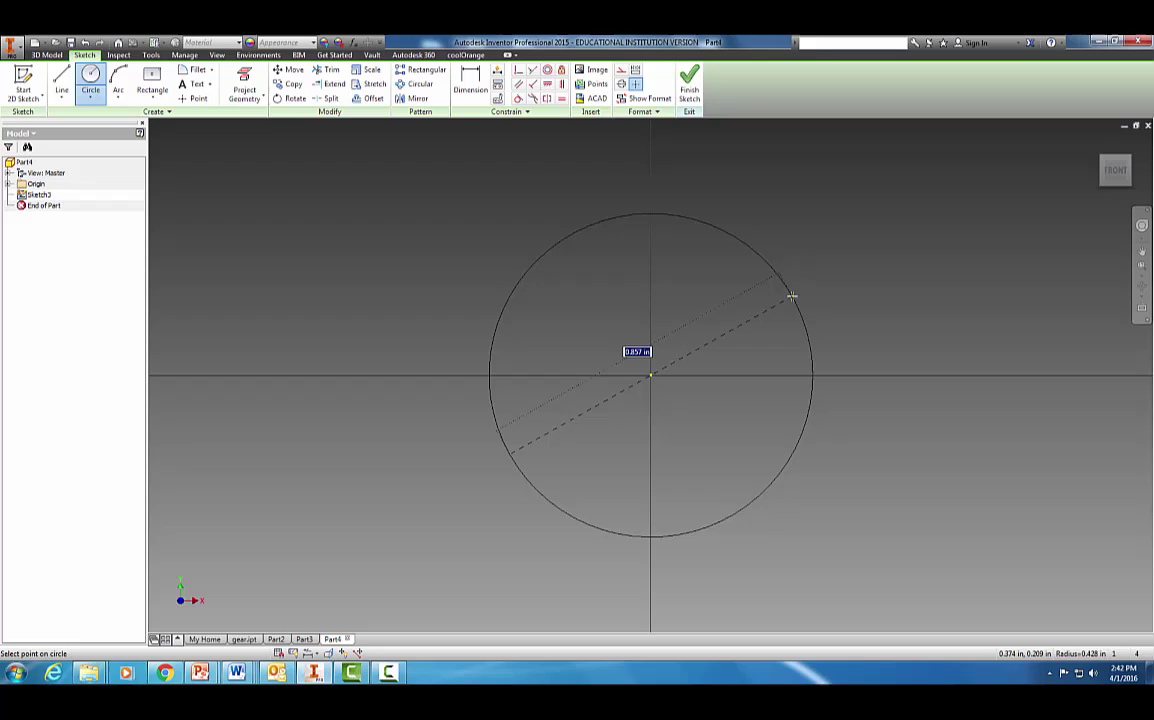
type("1")
key("BackSpace")
key("Return")
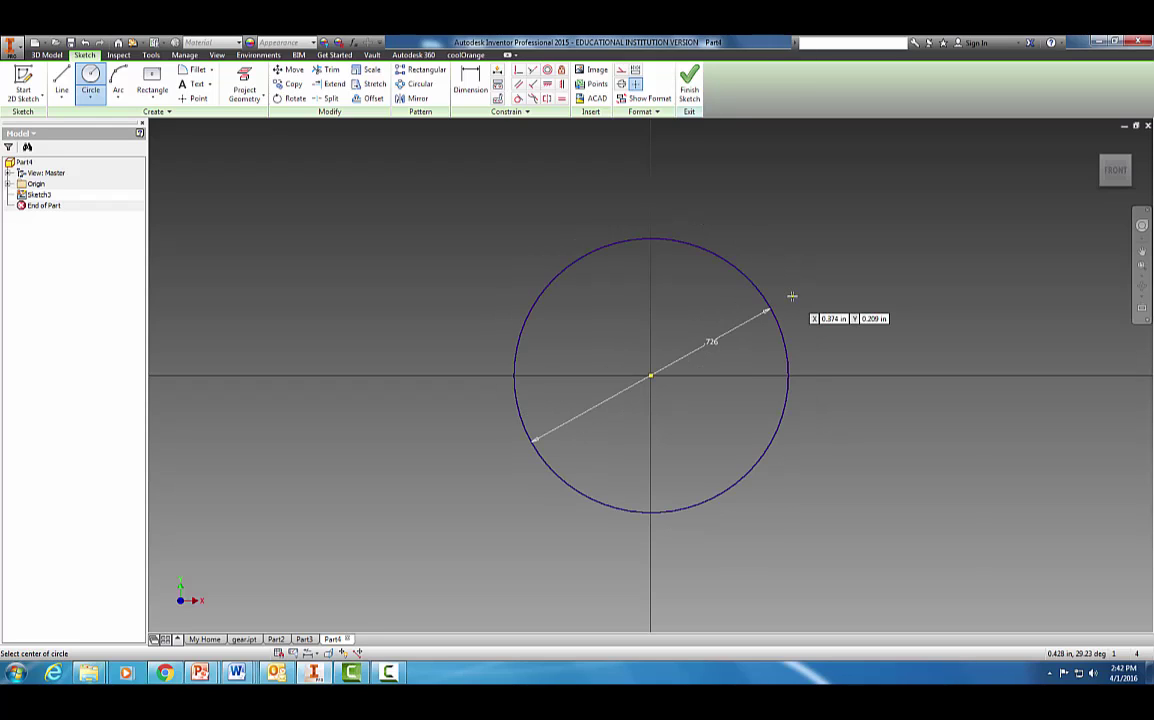
left_click(690, 92)
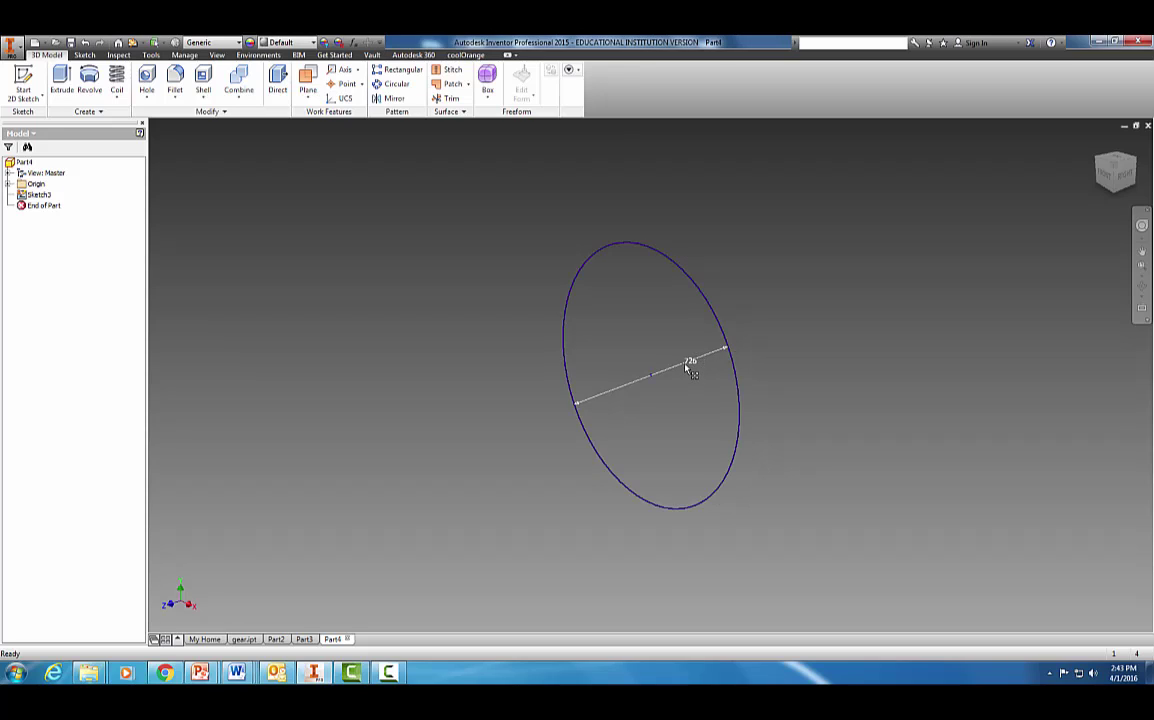
- Extrude the .726 circle 0.5 in into a solid disc, Extrusion2
left_click(62, 80)
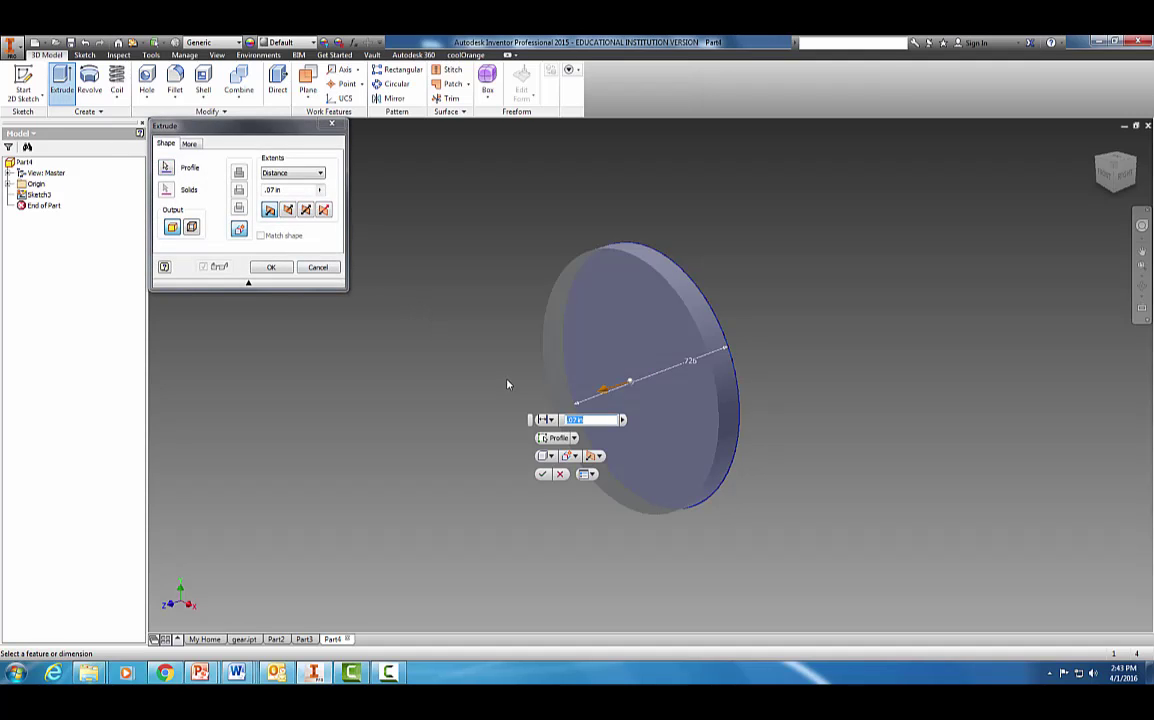
left_click(574, 420)
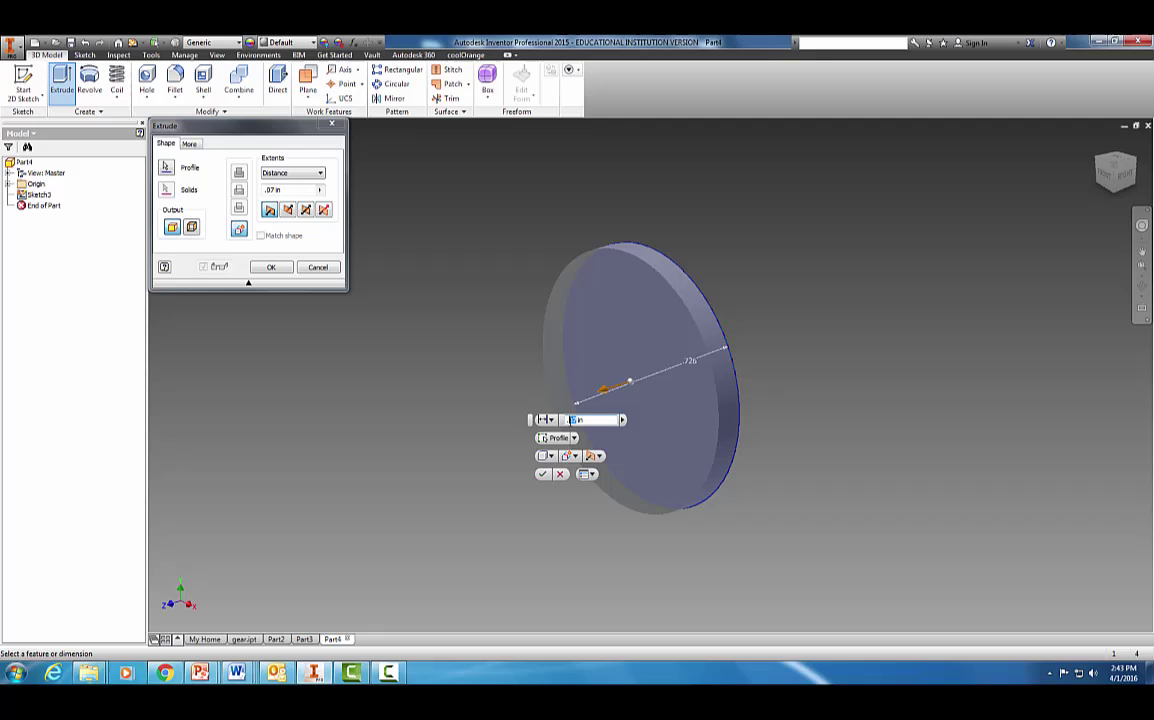
type(".5")
key("Return")
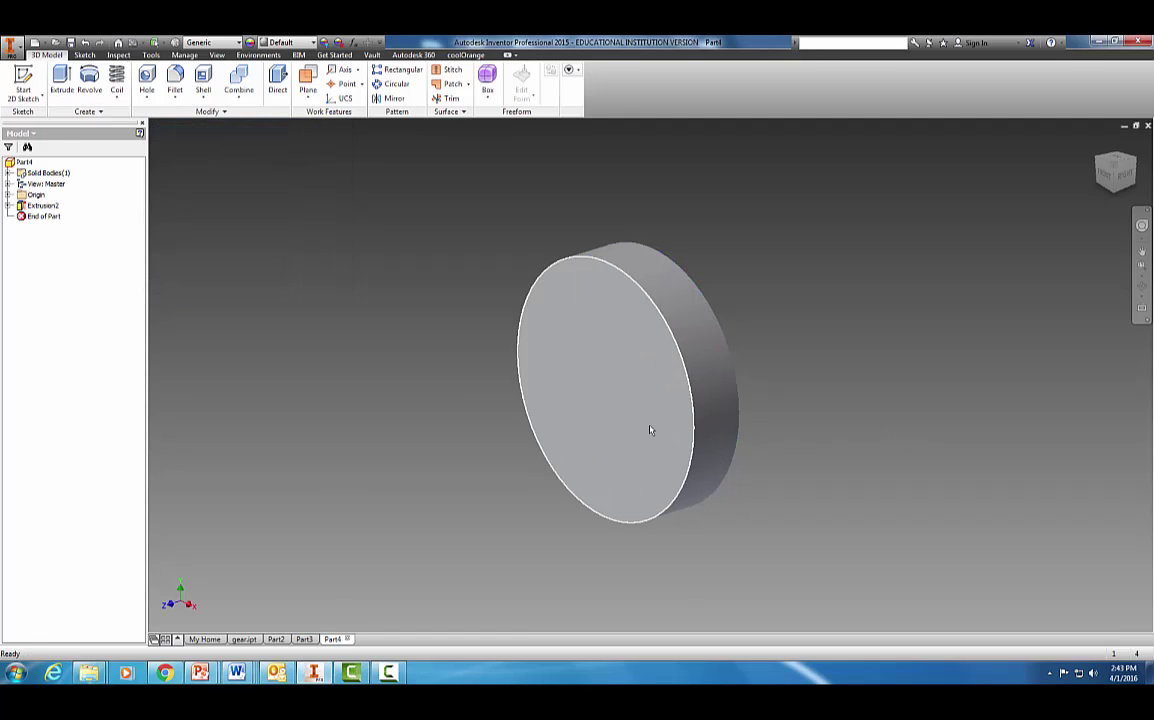
left_click(600, 400)
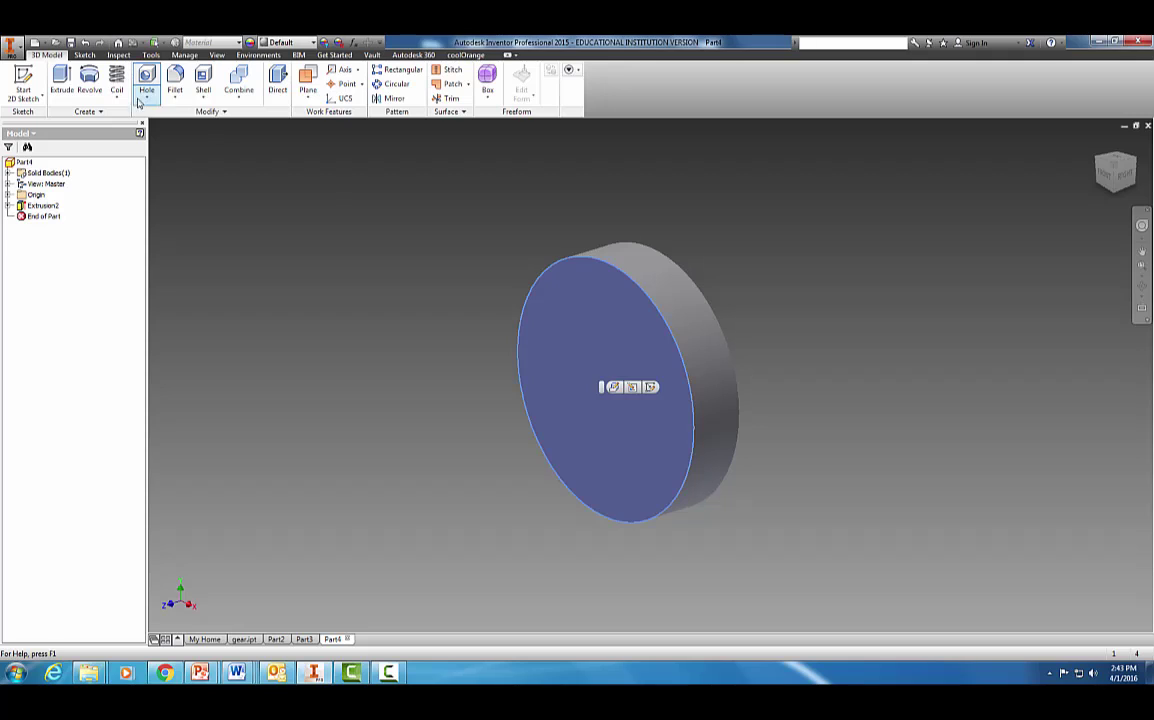
- On the disc's front face, draw a trapezoid tooth outline sitting on the circle's top
left_click(22, 82)
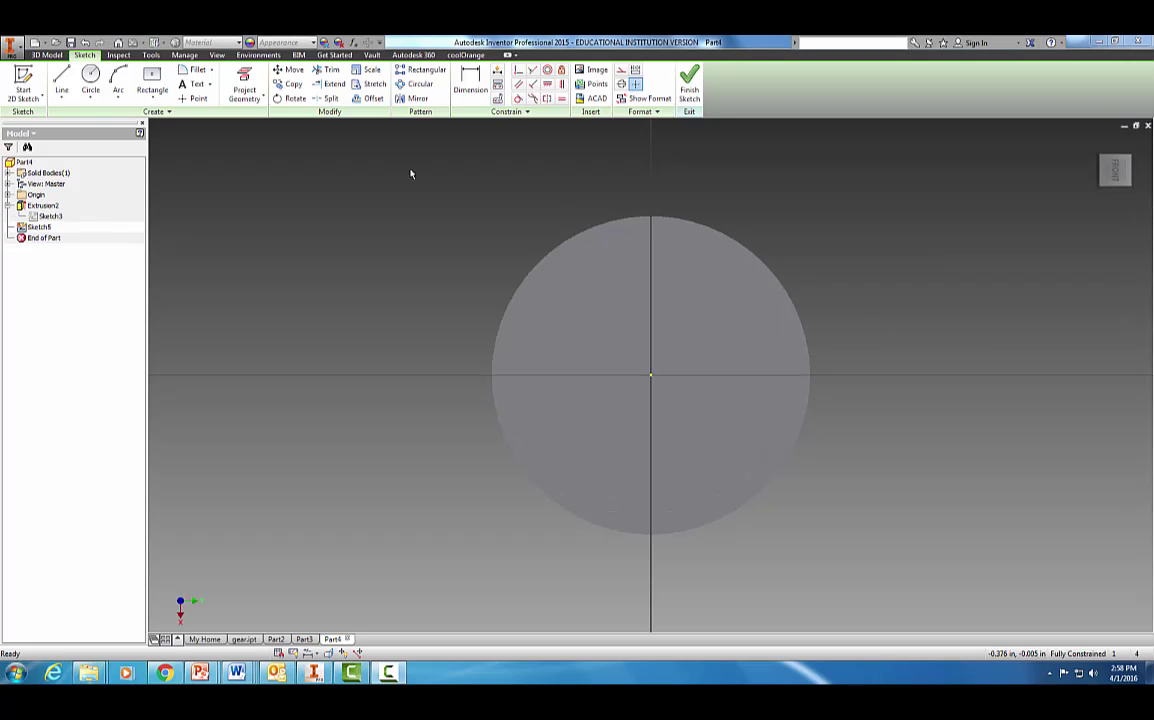
left_click(62, 84)
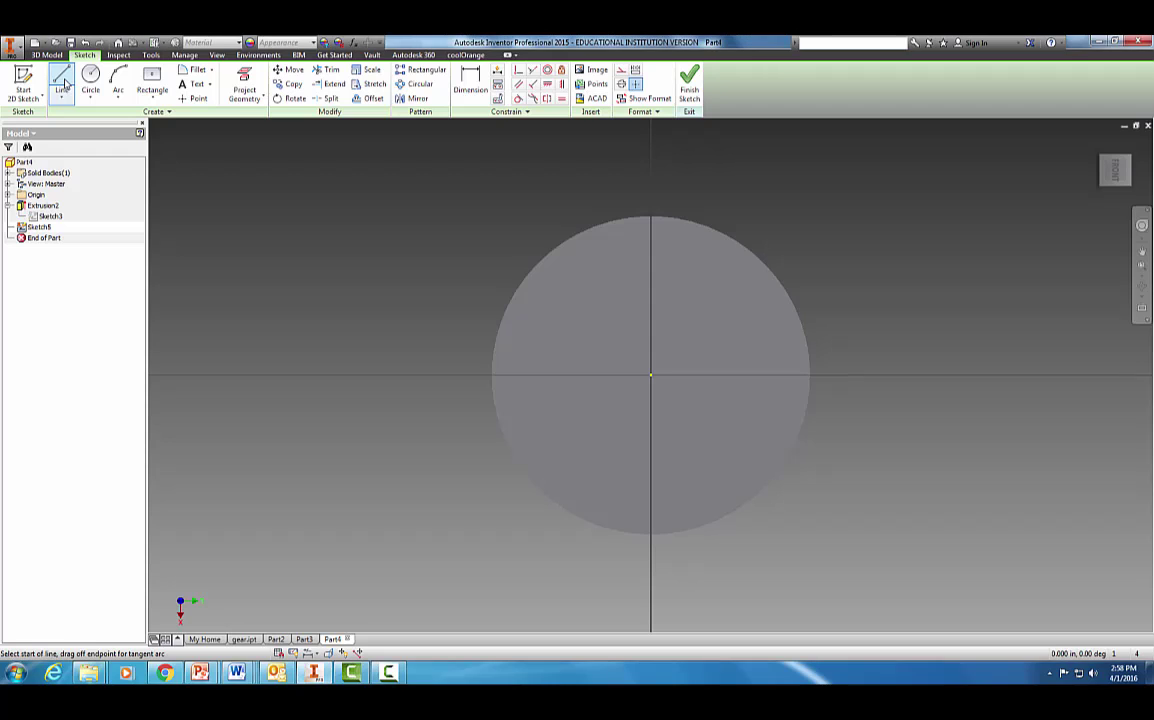
scroll(555, 320, "up", 3)
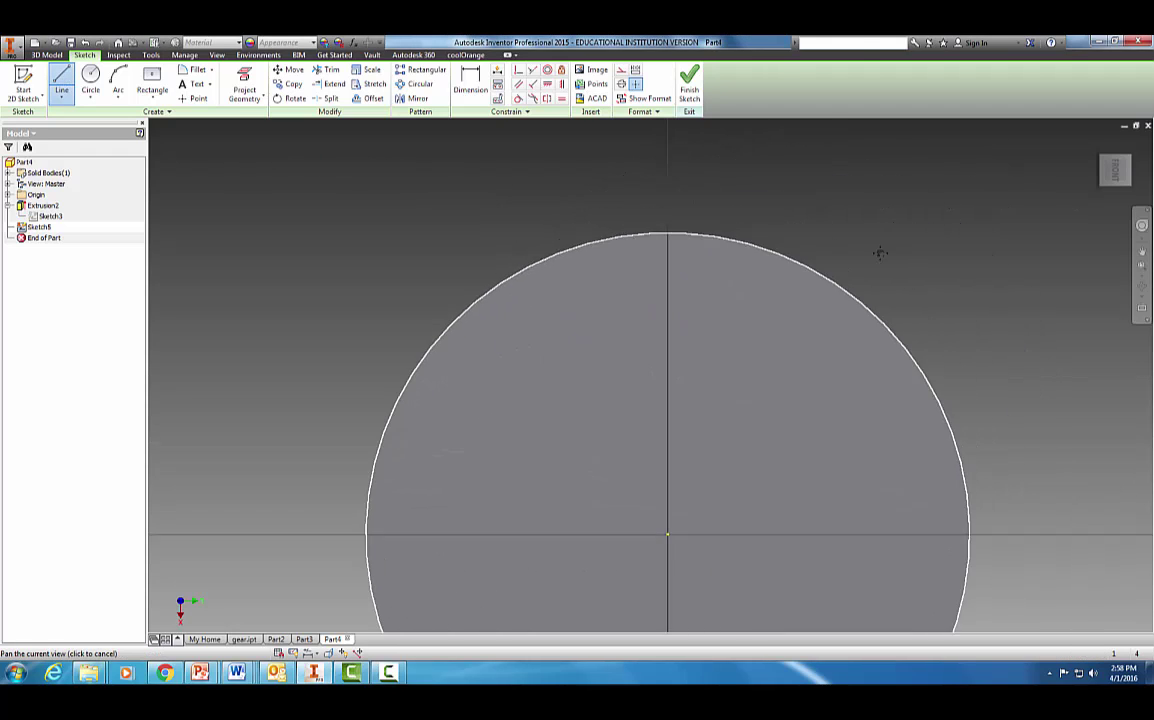
left_click(605, 271)
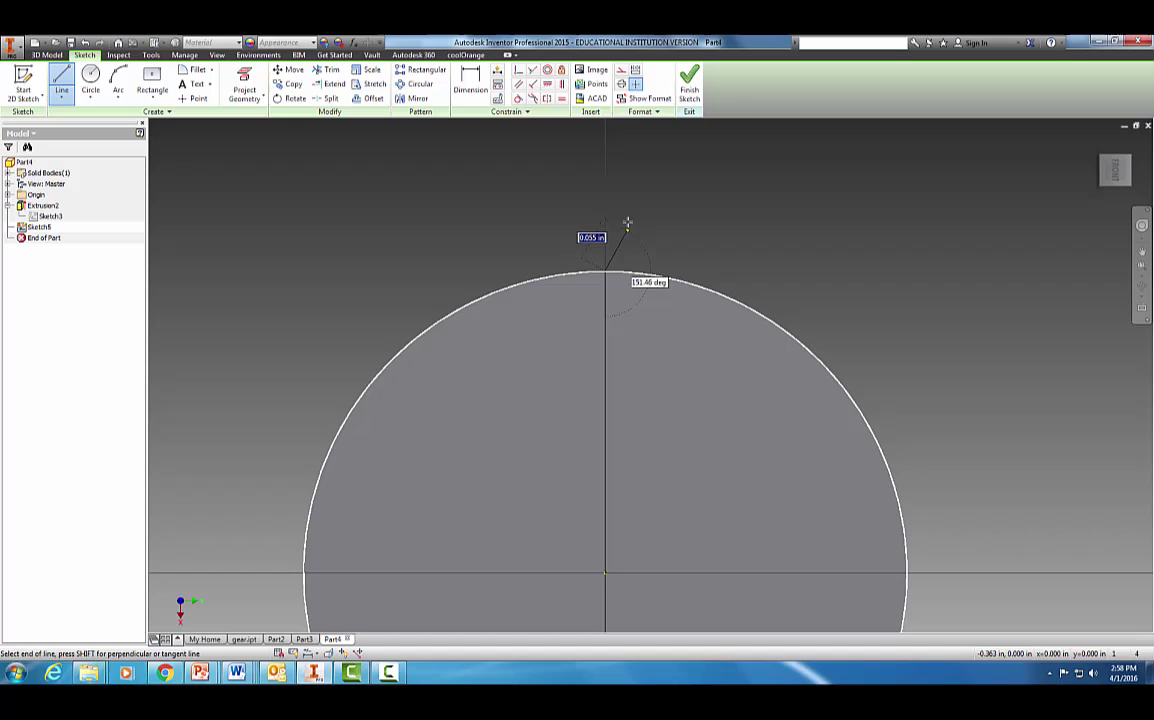
key("Escape")
left_click(62, 84)
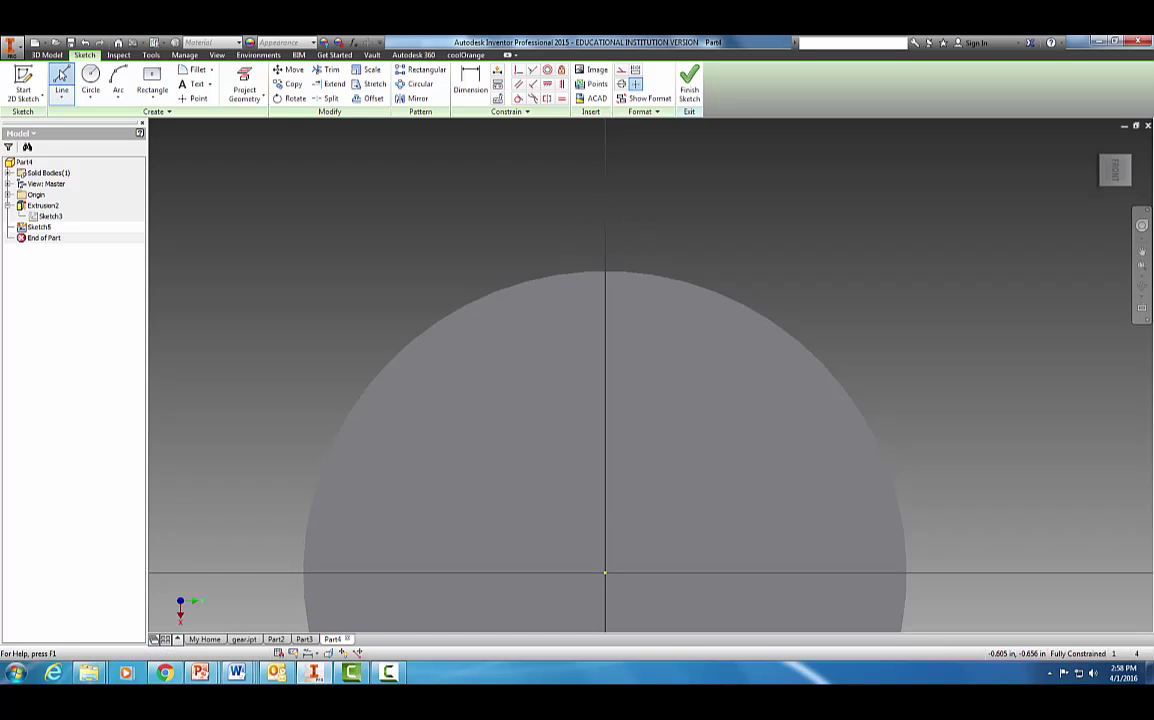
left_click(652, 273)
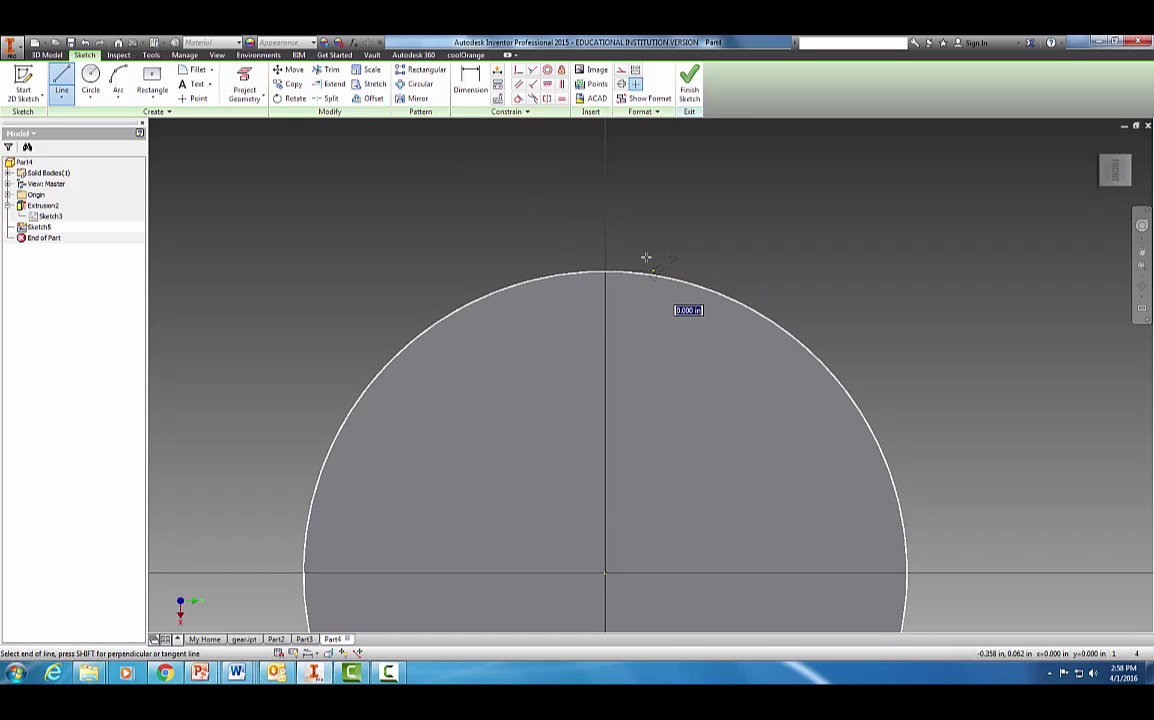
left_click(624, 207)
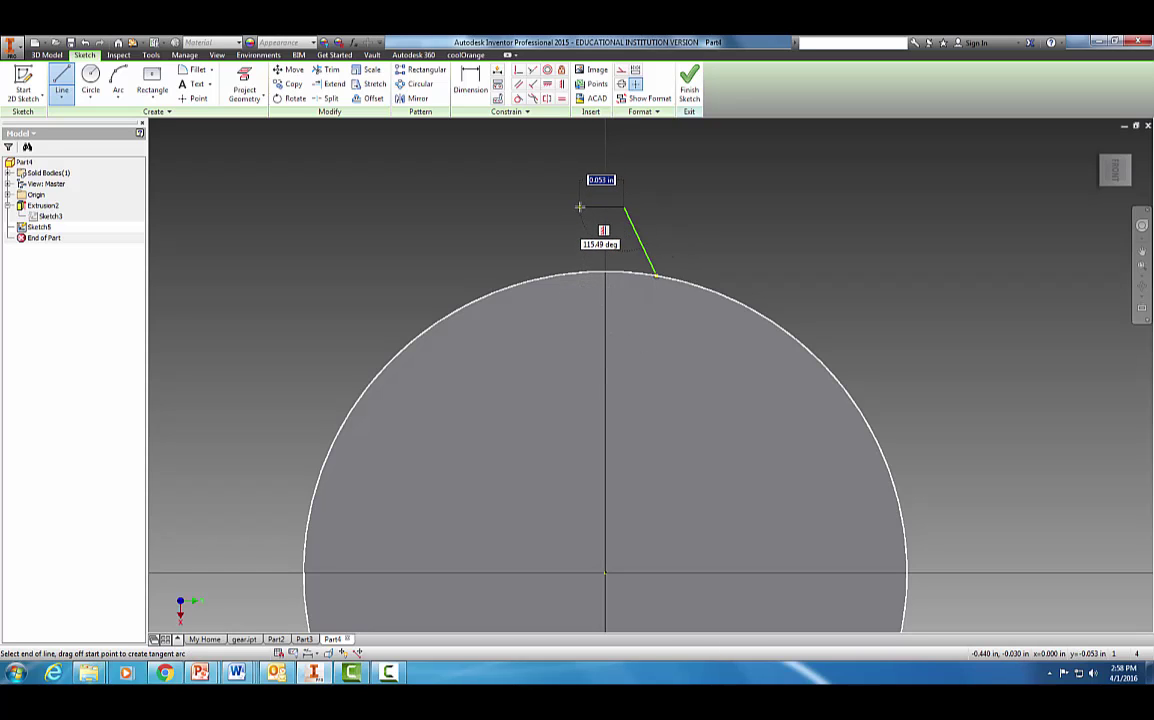
left_click(582, 207)
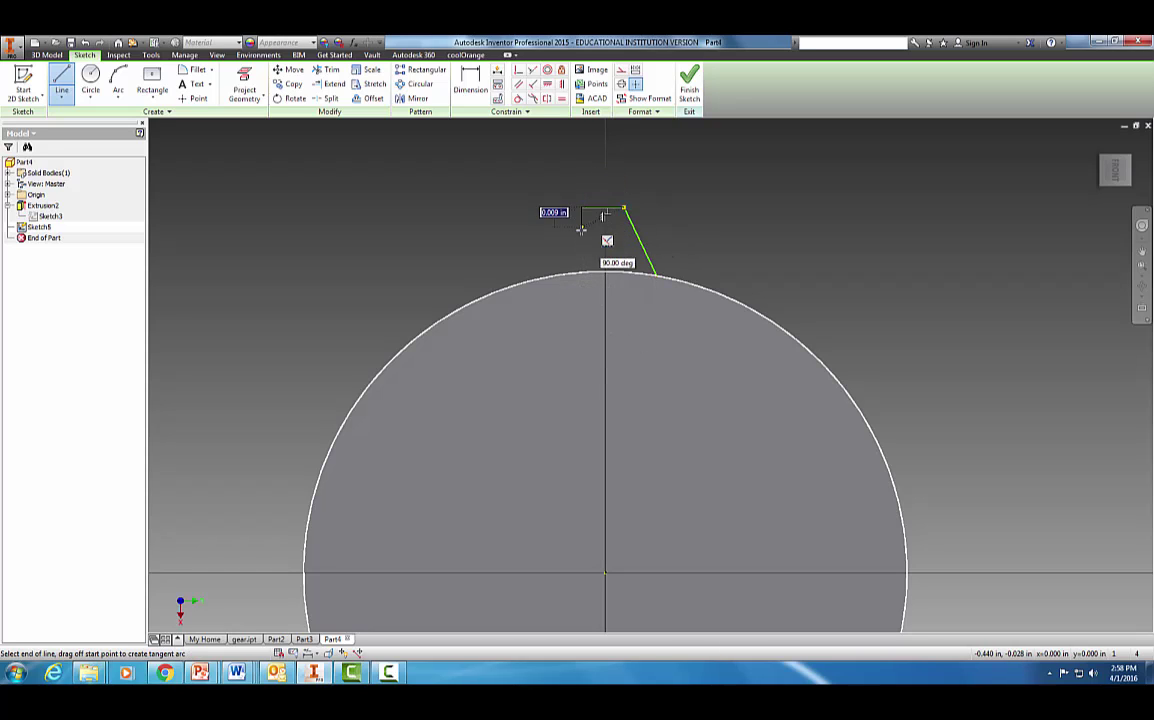
double_click(554, 275)
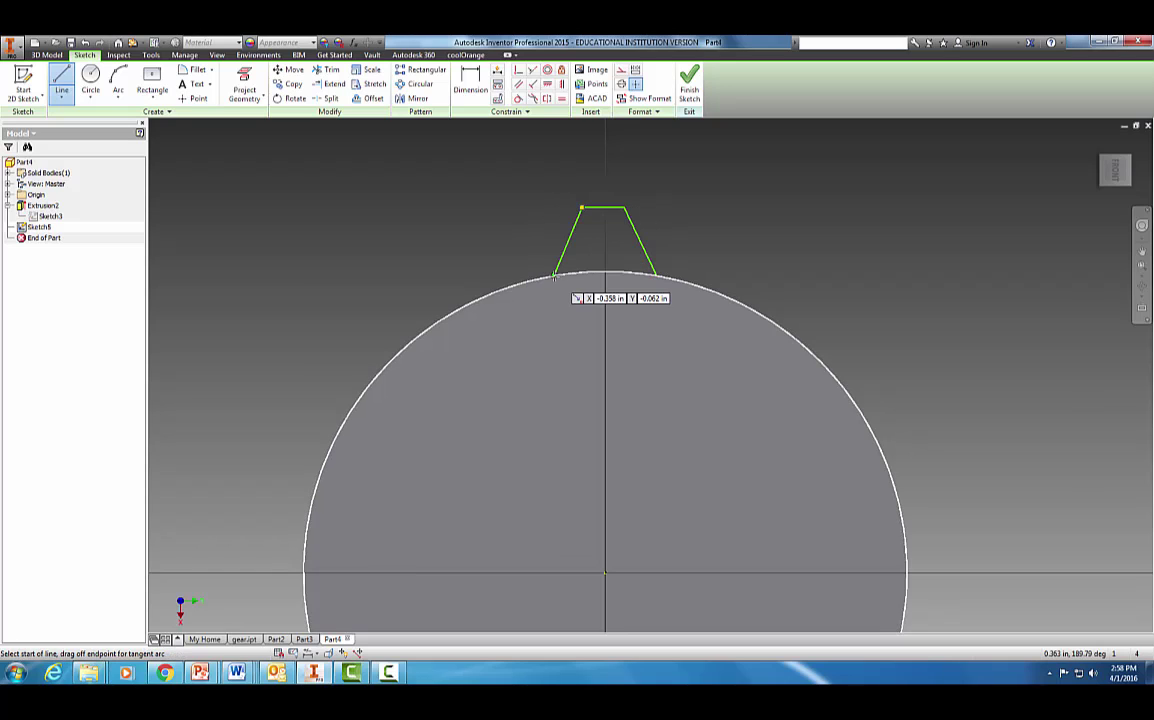
left_click(628, 275)
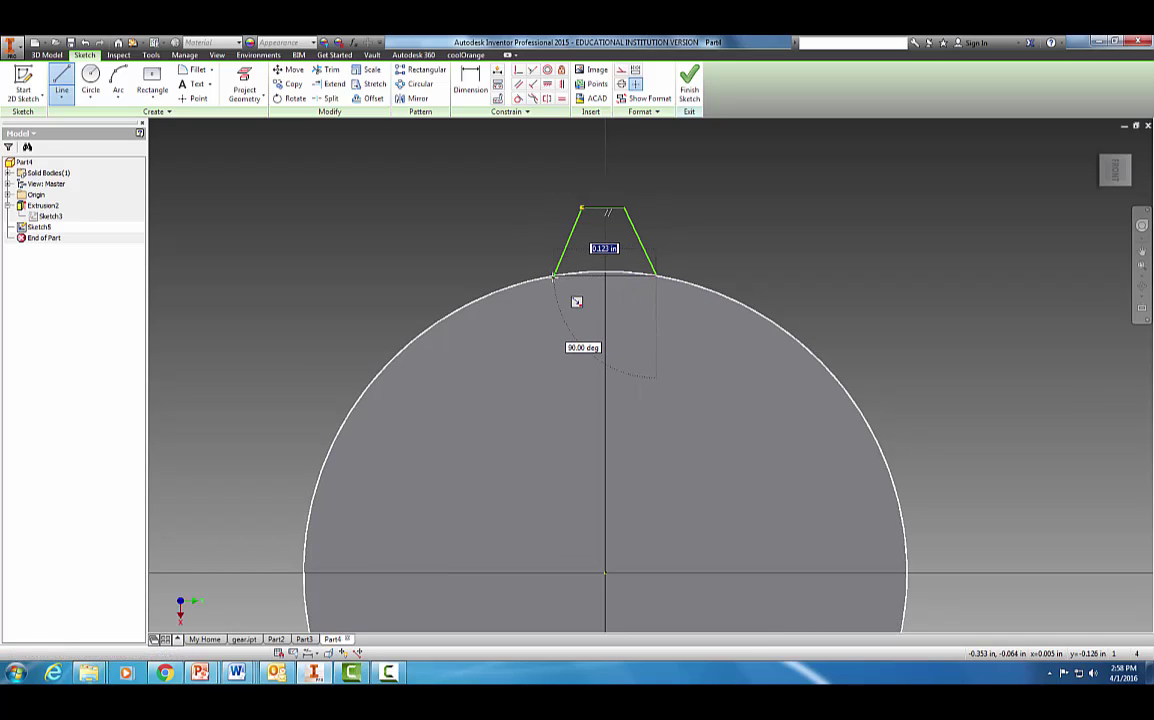
double_click(554, 275)
key("Escape")
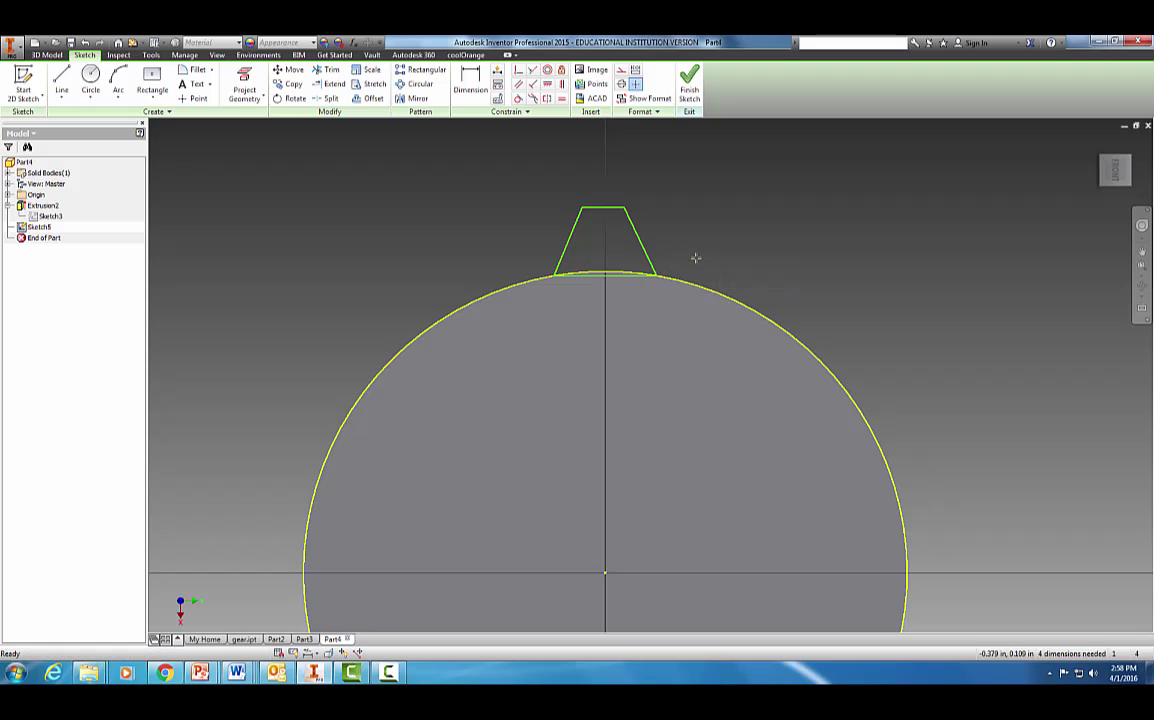
- Draw a vertical construction centreline from the circle's top up through the tooth
left_click(622, 69)
left_click(61, 82)
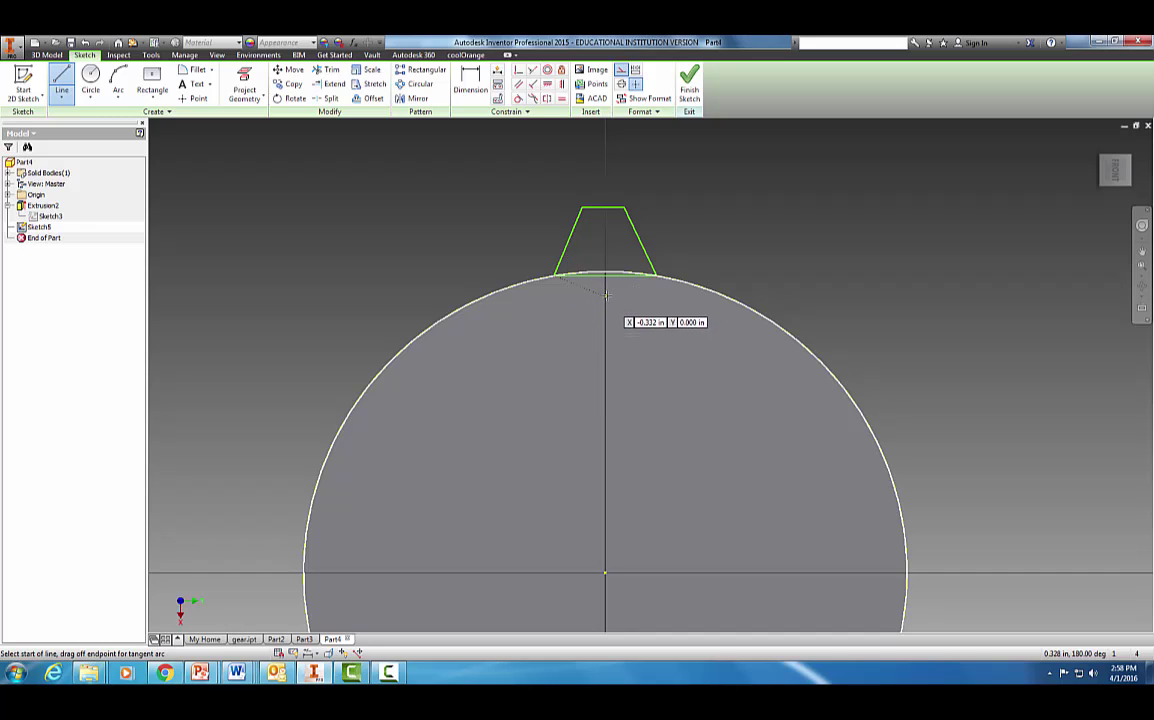
scroll(607, 298, "down", 3)
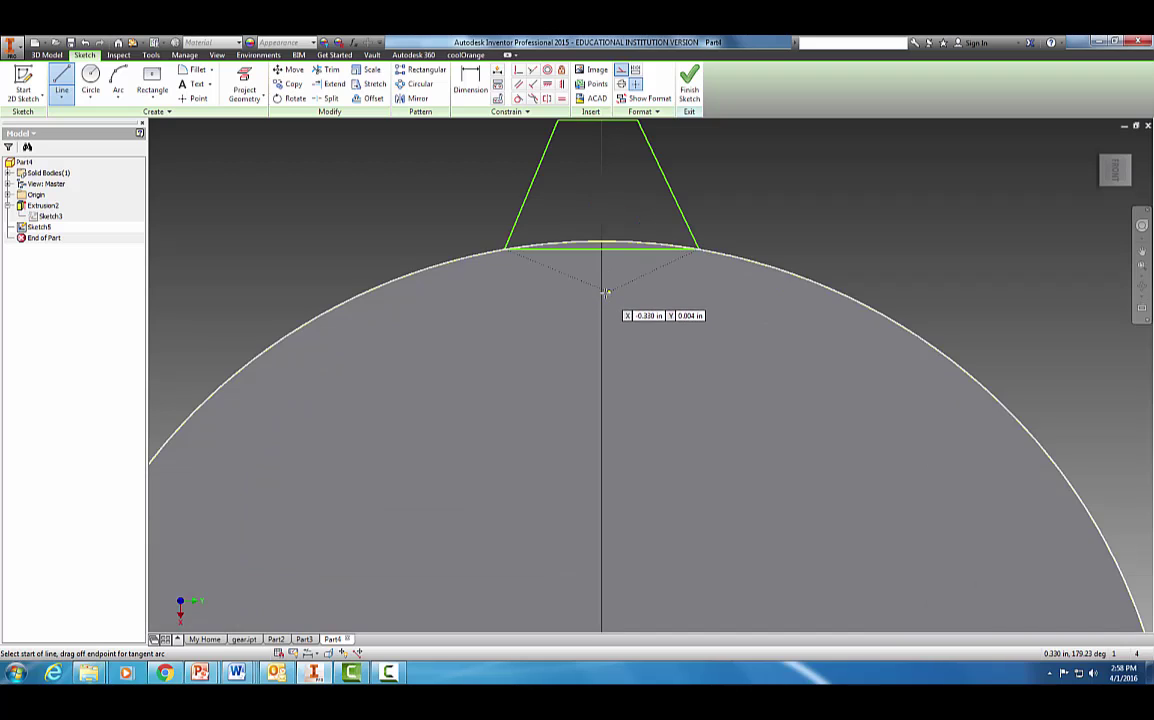
middle_click_drag(603, 295, 612, 362)
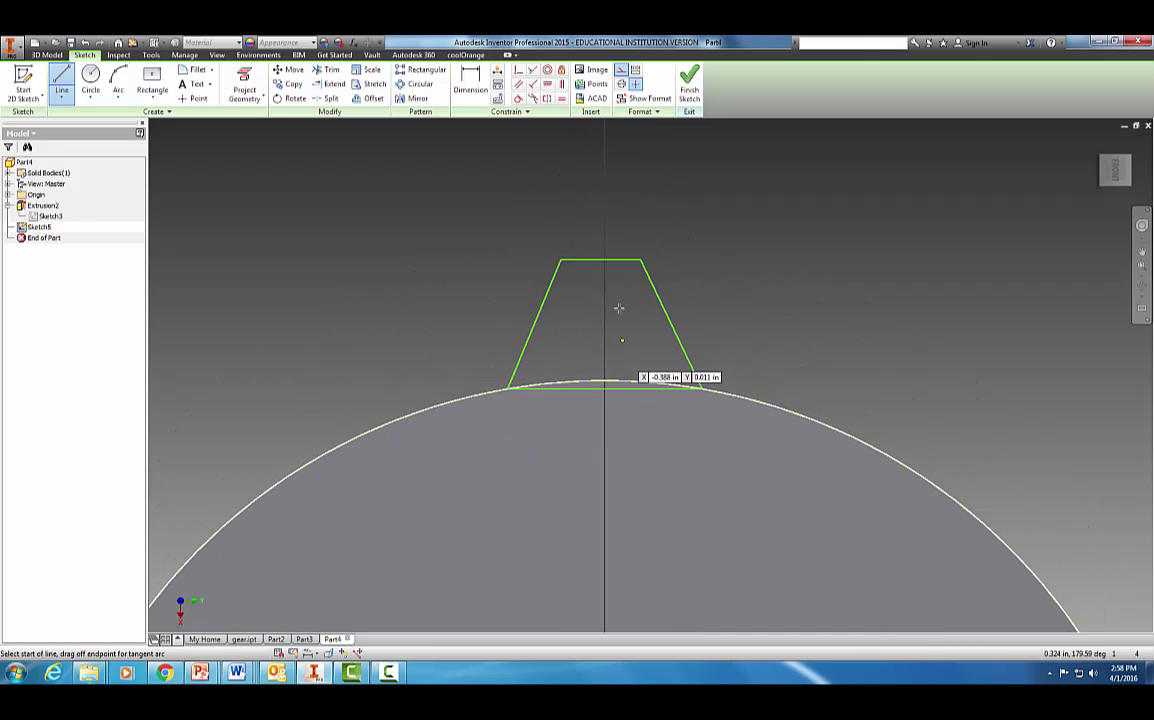
left_click(605, 428)
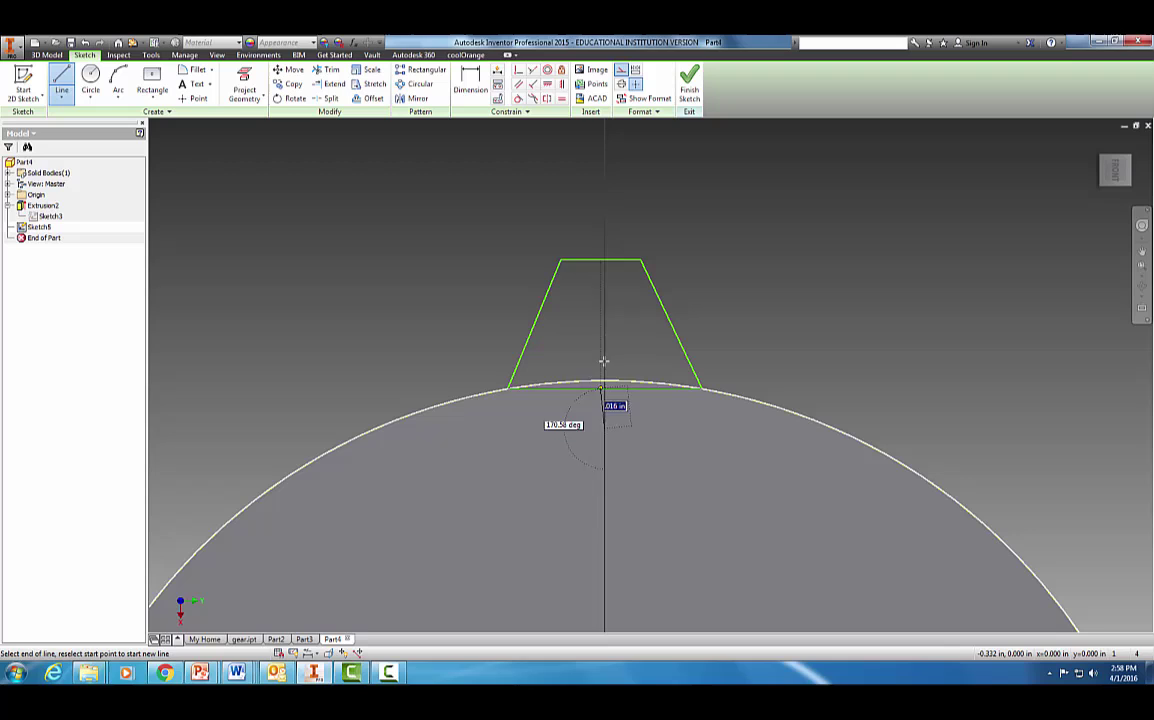
left_click(605, 234)
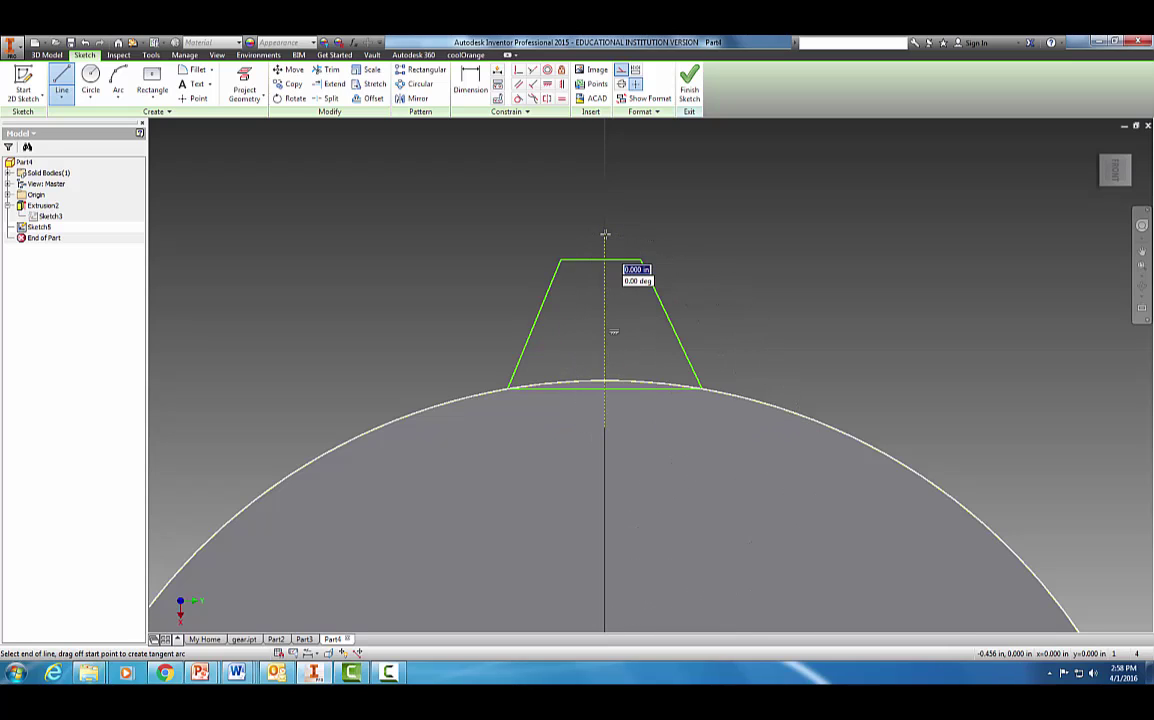
key("Escape")
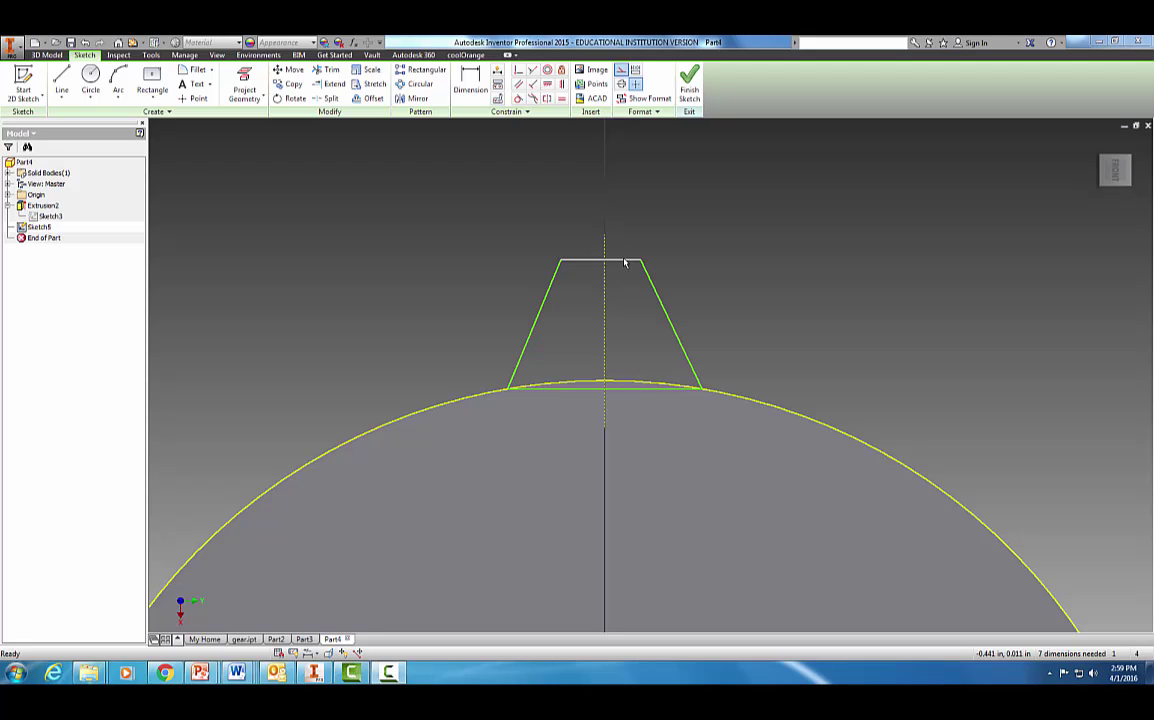
- Dimension the tooth tip half-widths from the centreline as .0065 and .012/2
left_click(470, 85)
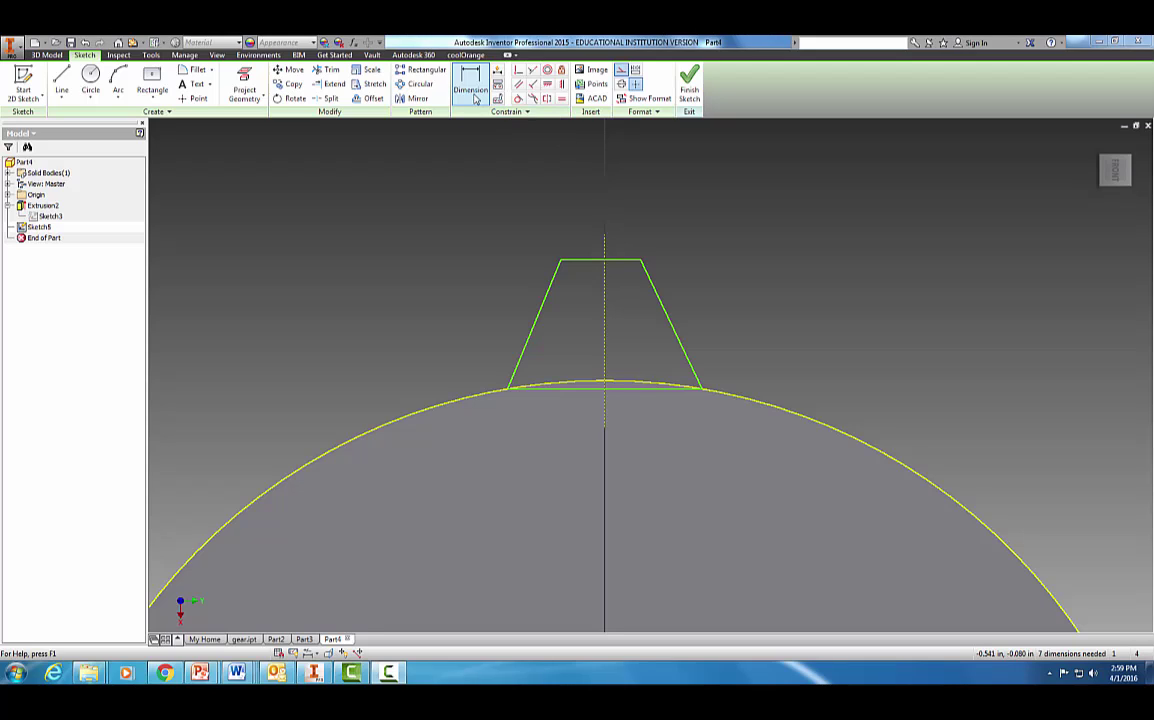
left_click(605, 245)
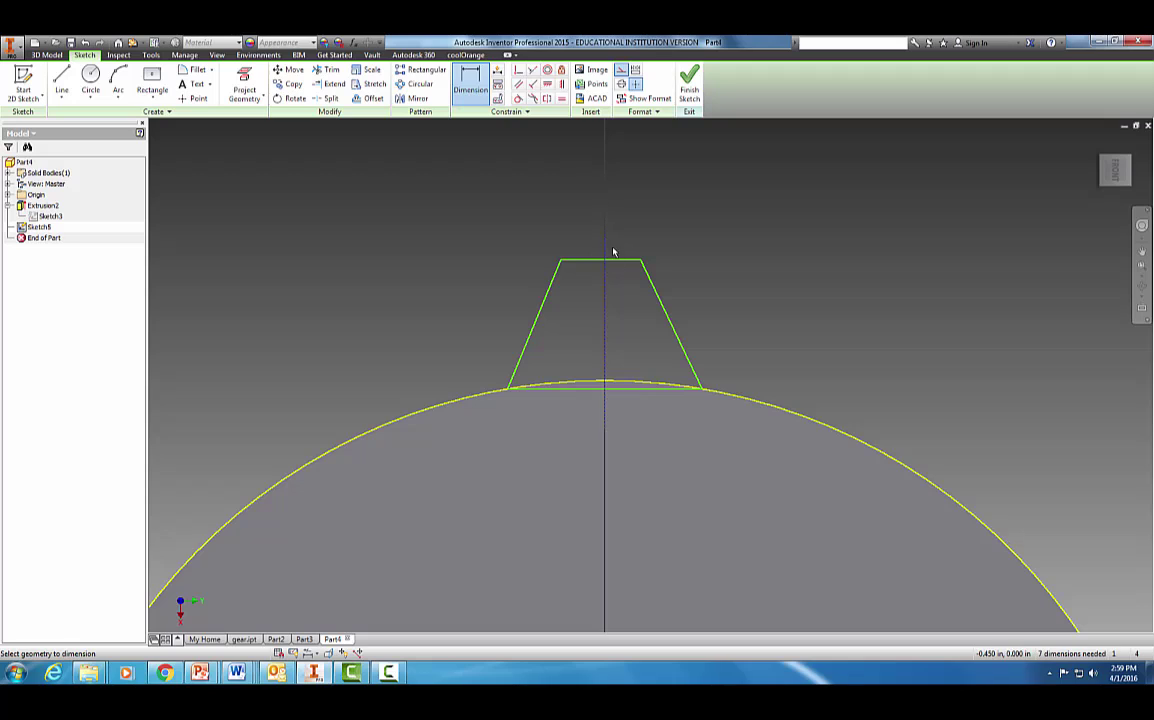
left_click(641, 260)
left_click(626, 252)
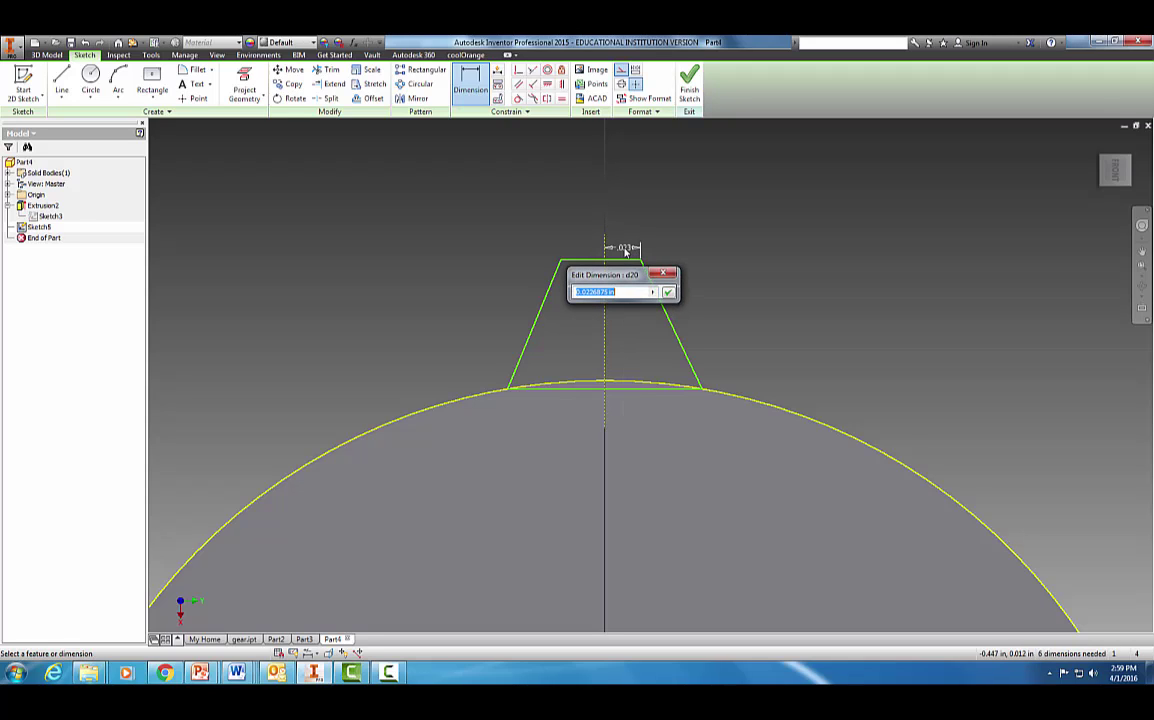
type(".0065")
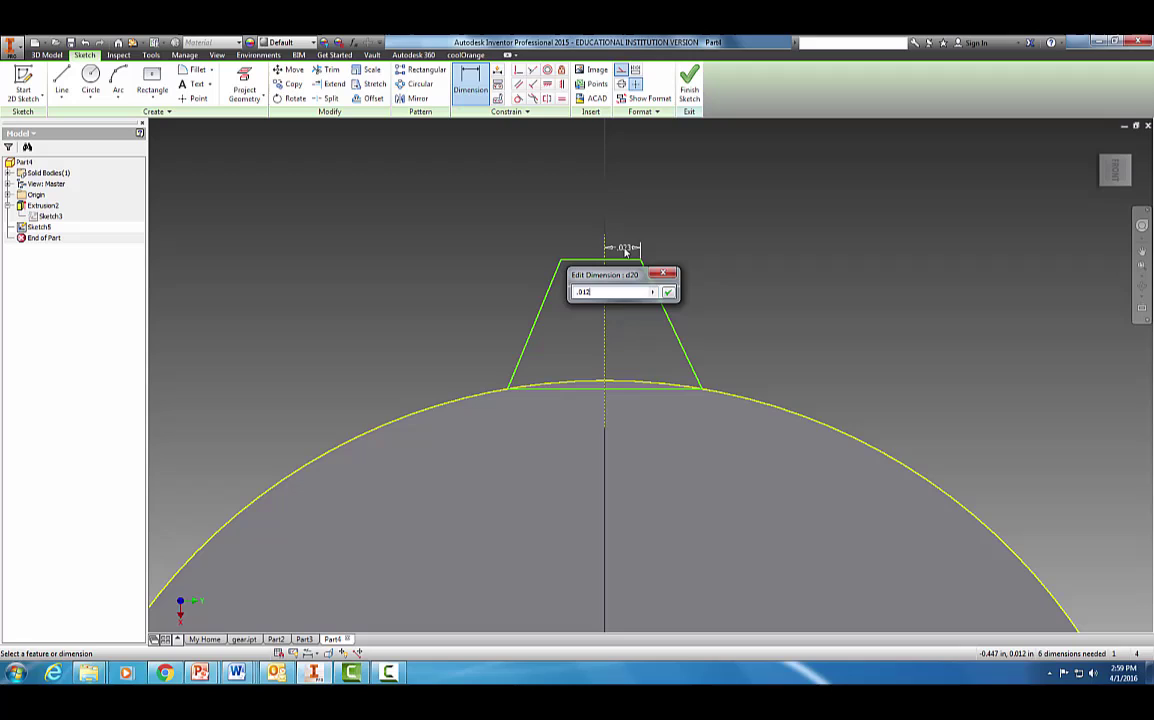
key("Return")
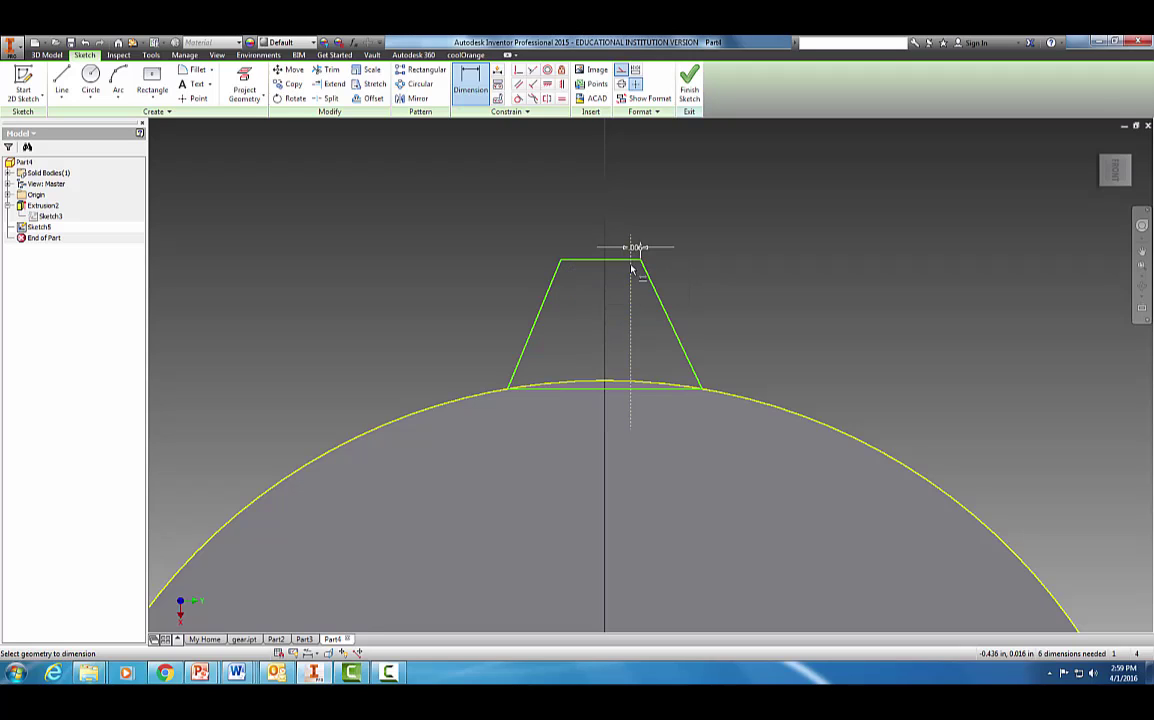
left_click(563, 262)
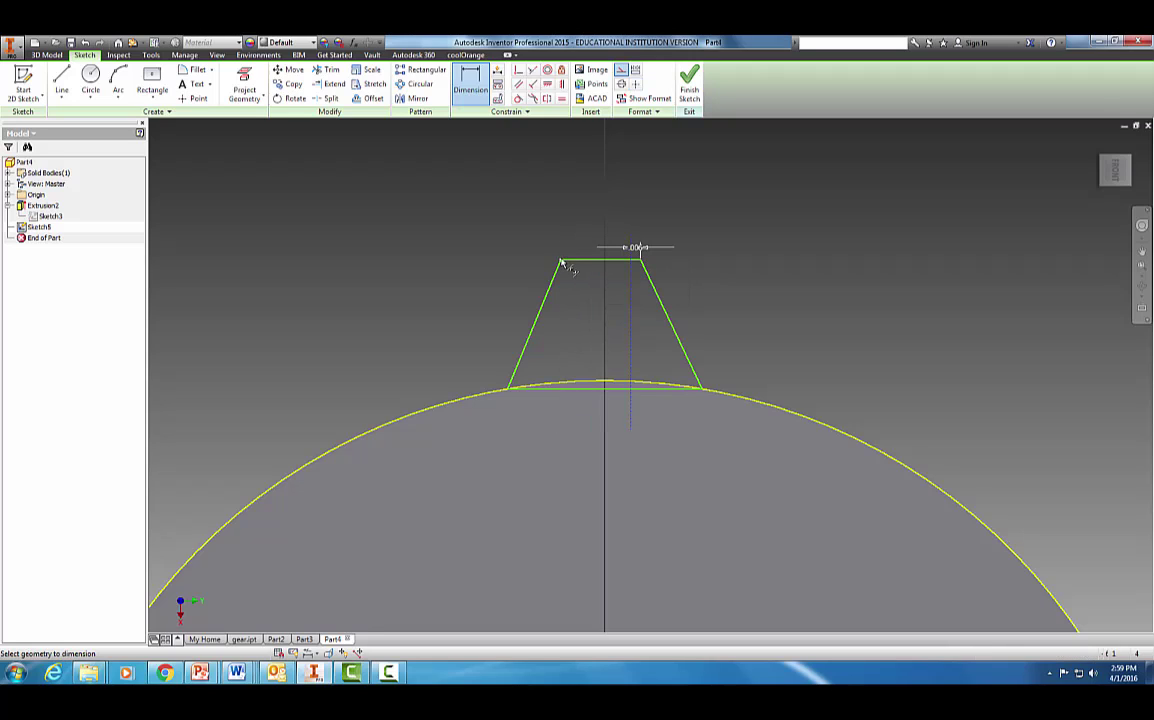
left_click(587, 251)
type(".0")
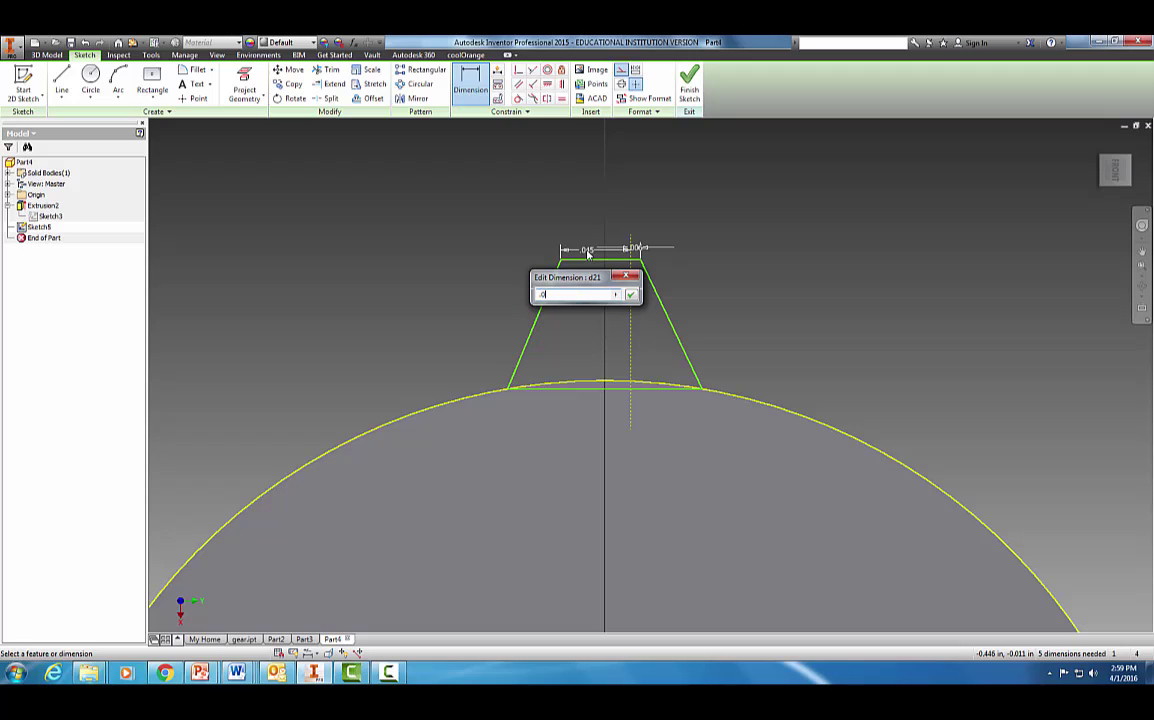
type("12/2")
key("Return")
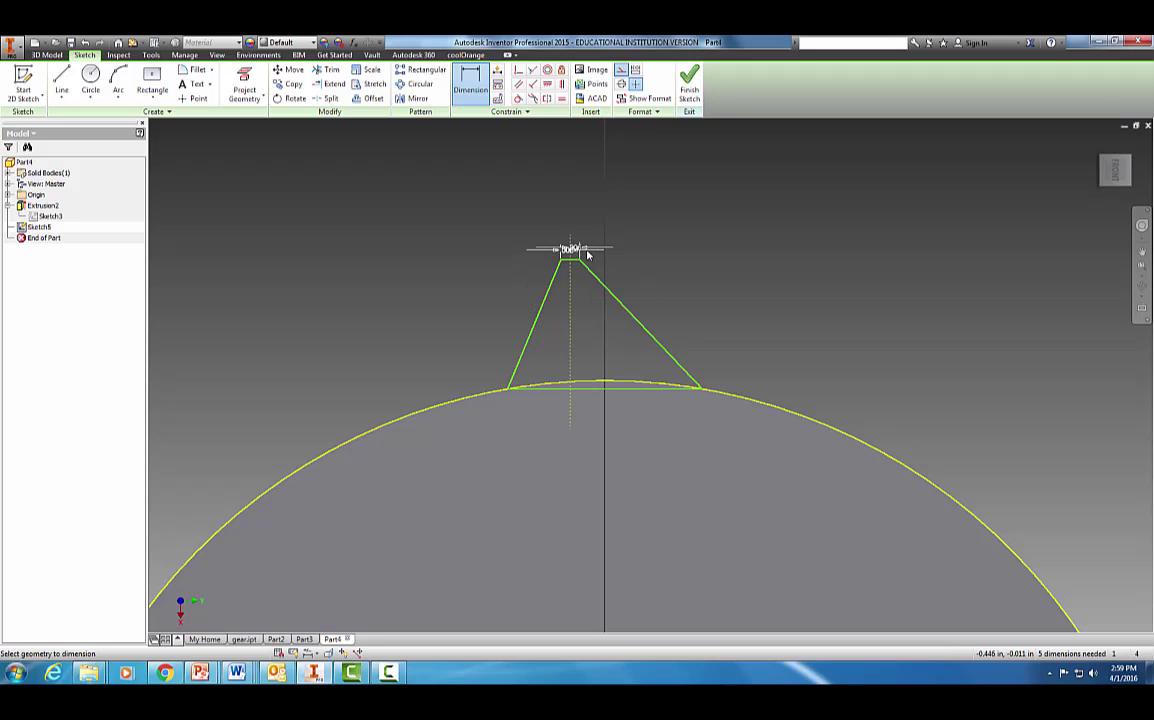
- Dimension both base half-widths at .02 either side of the centreline
left_click(647, 394)
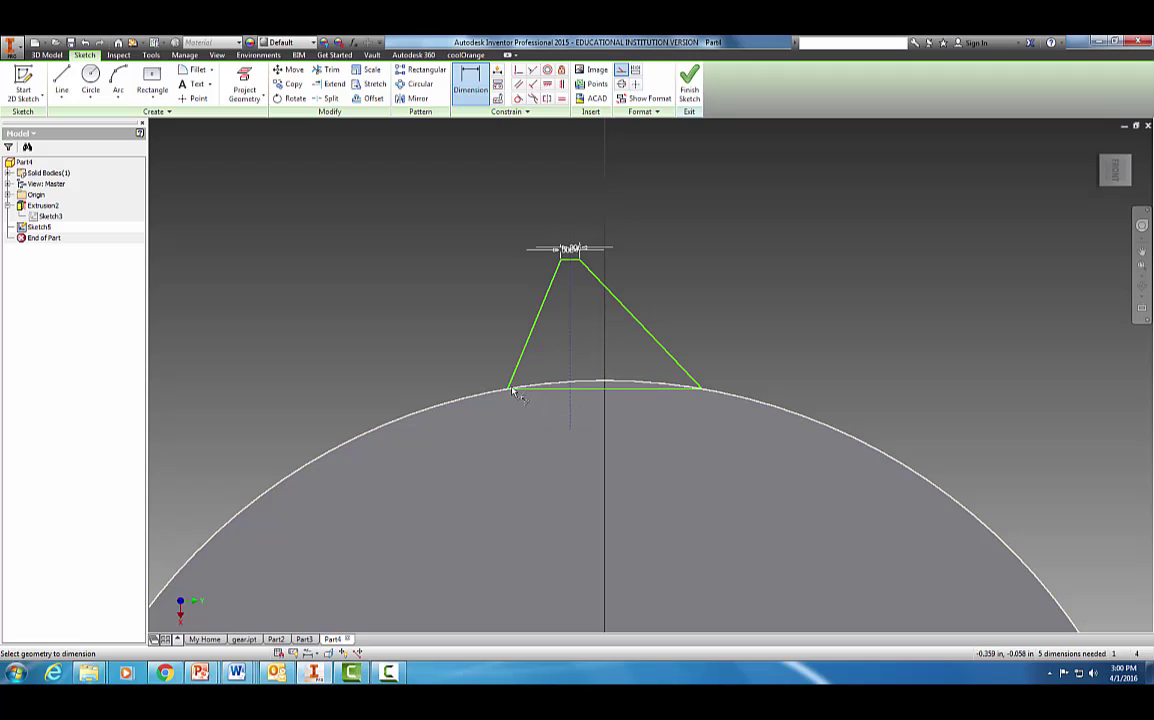
left_click(545, 400)
left_click(546, 408)
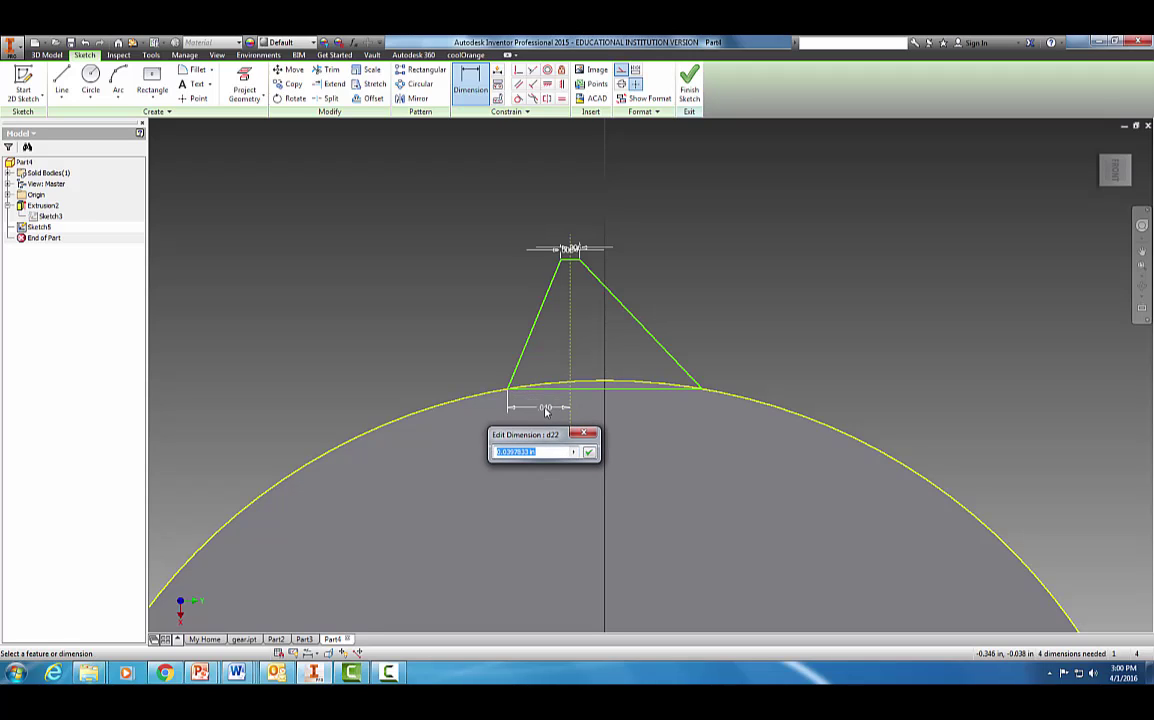
key("BackSpace")
type(".02")
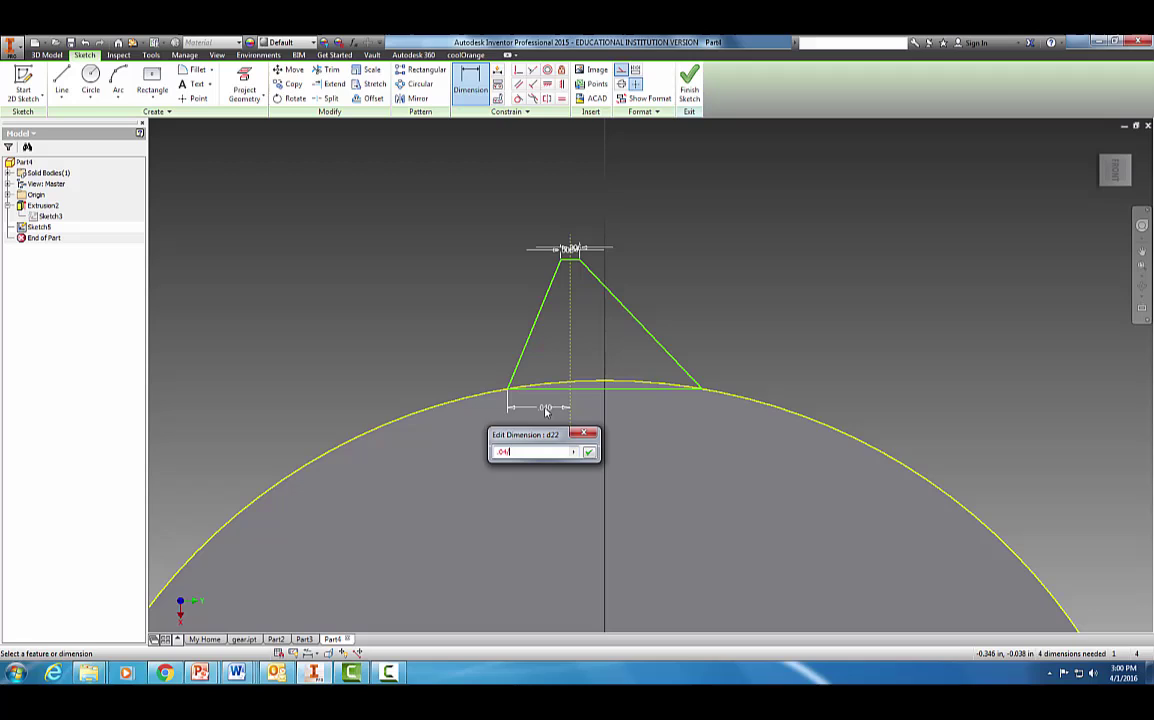
key("Return")
left_click(543, 411)
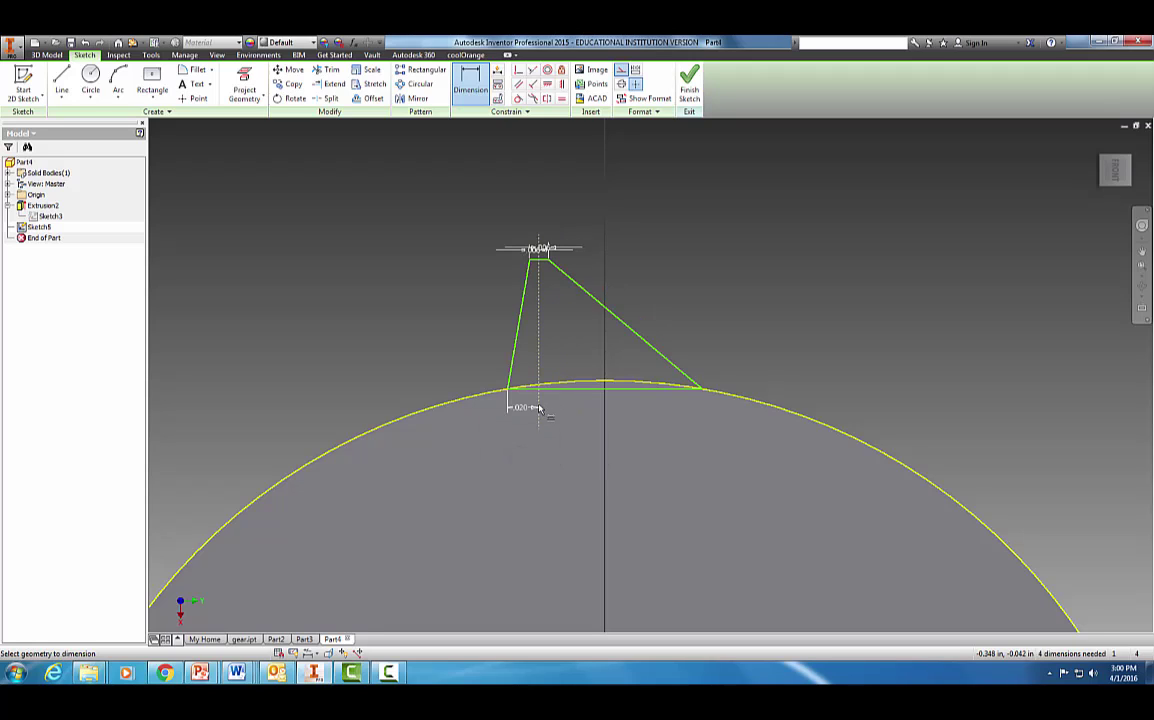
left_click(703, 393)
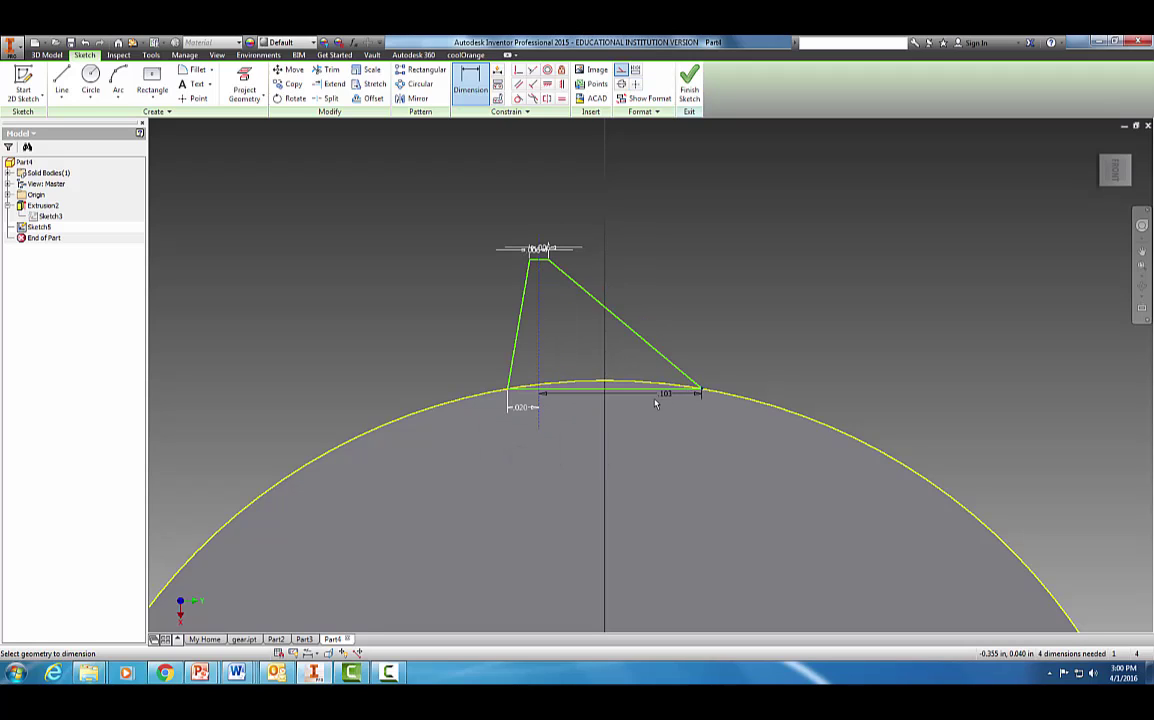
left_click(640, 413)
type(".0")
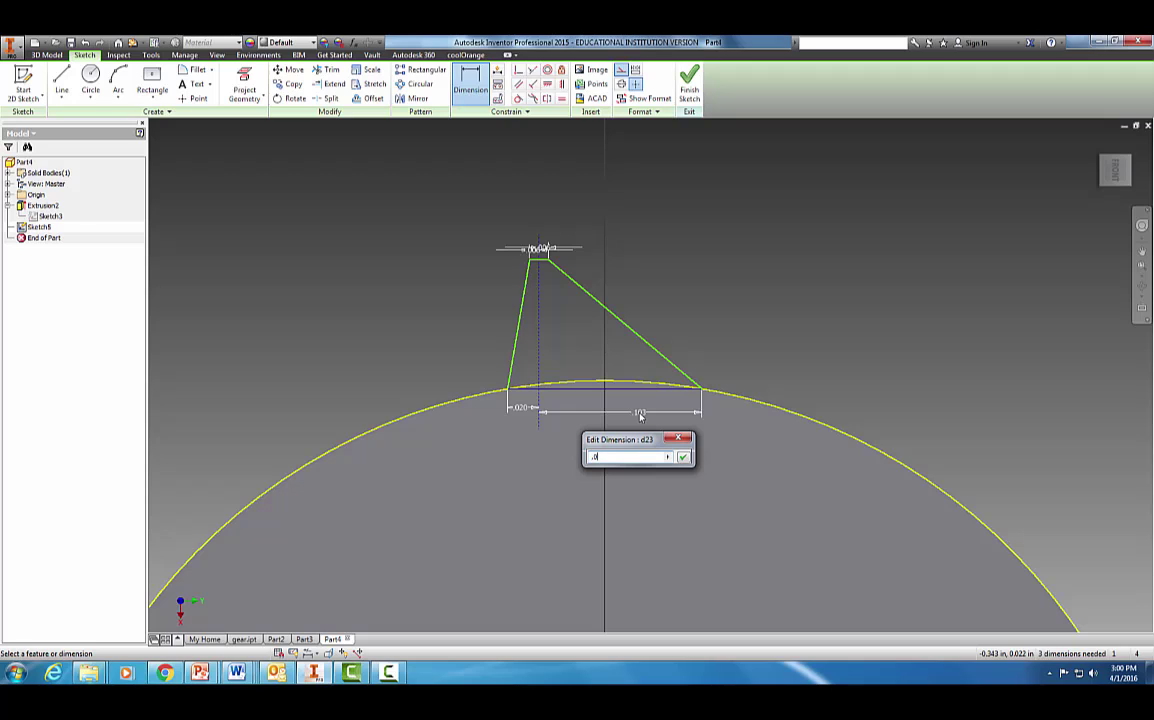
type("2")
key("Return")
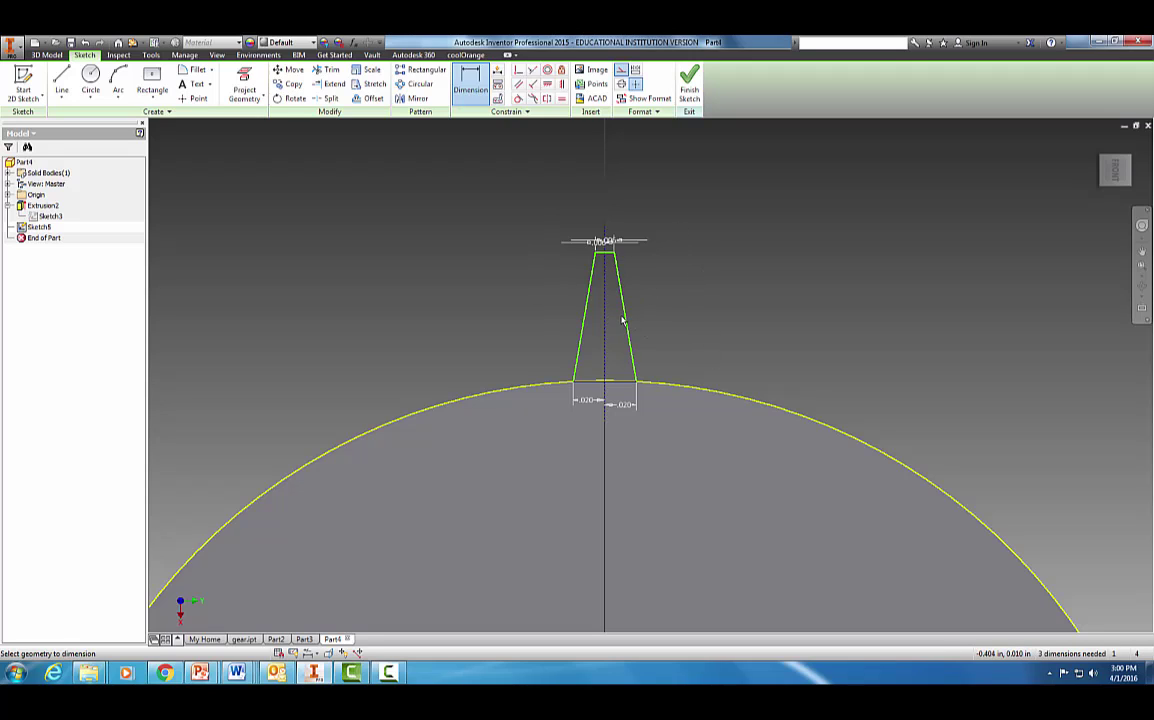
- Set the tooth height to .050 from the top edge to the gear arc
left_click(607, 258)
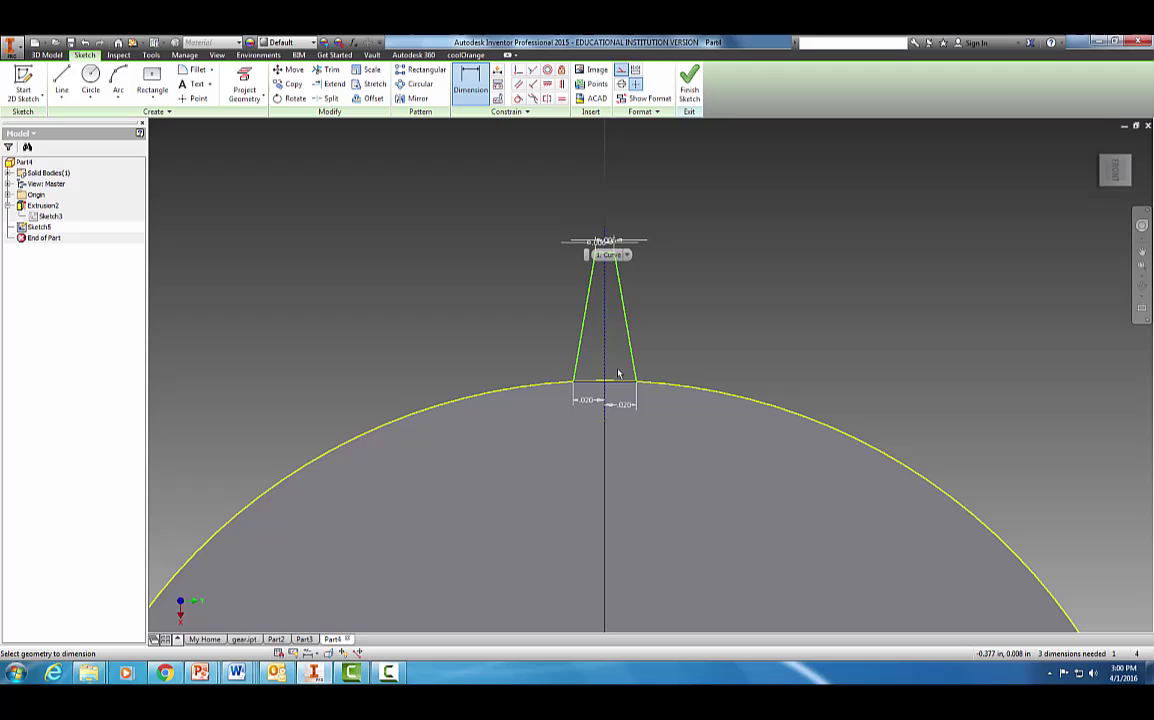
scroll(620, 258, "up", 4)
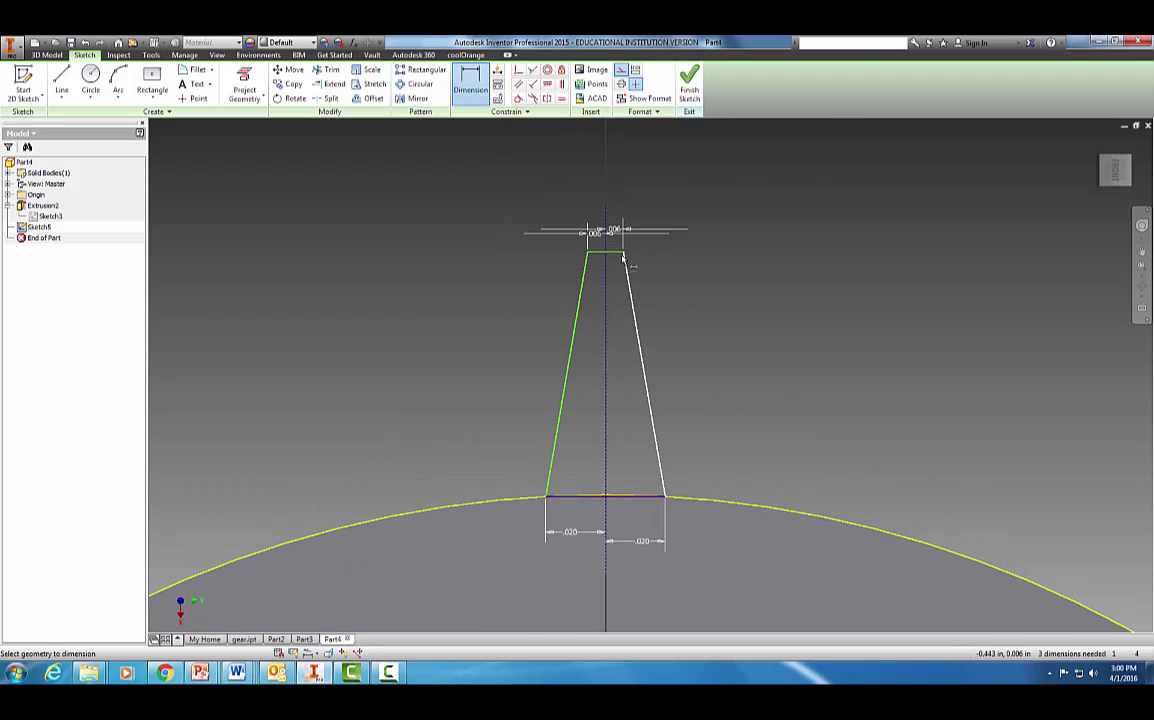
left_click(616, 252)
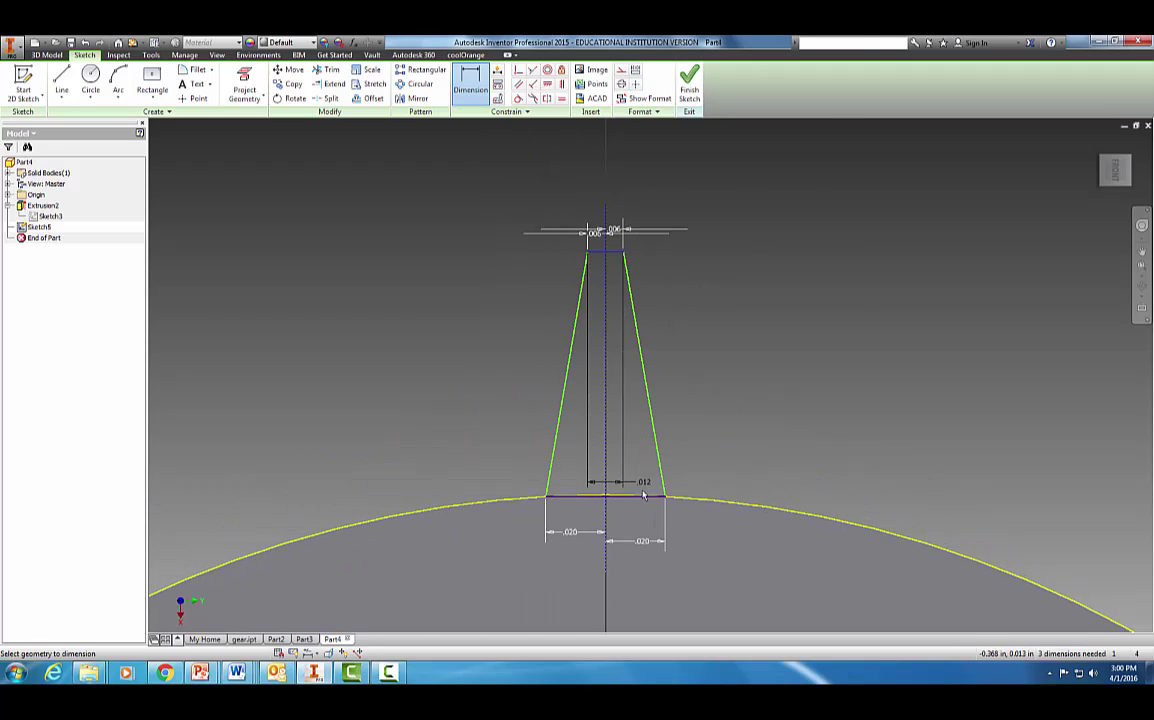
left_click(648, 499)
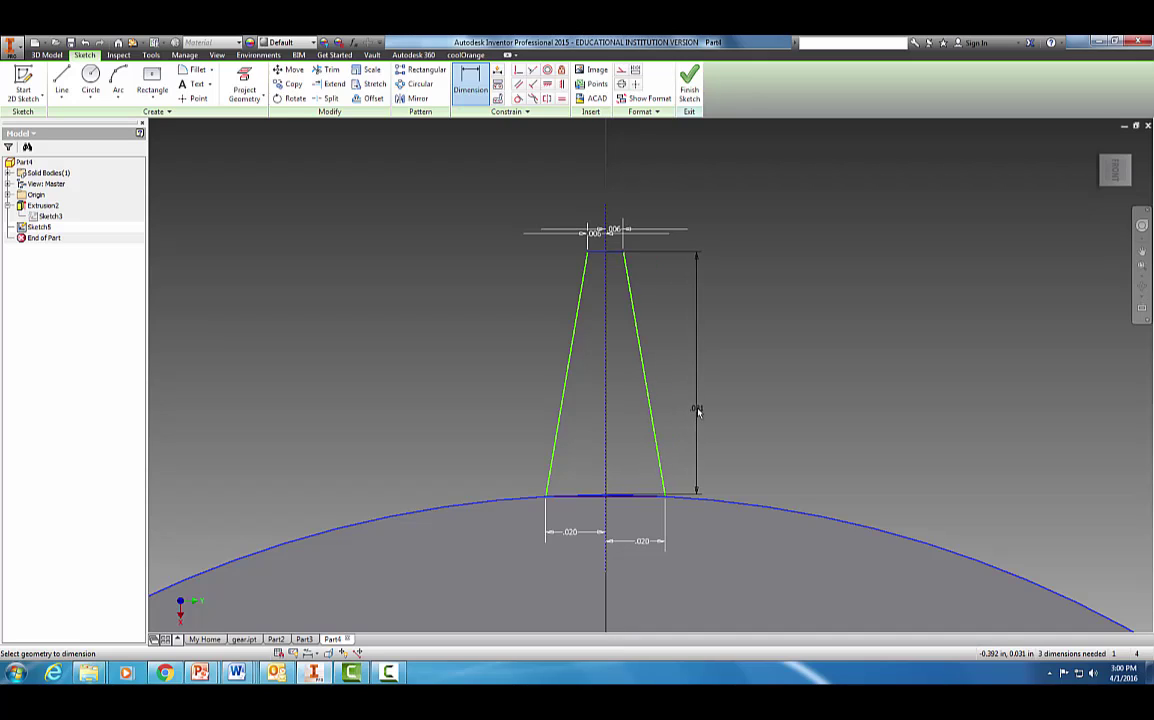
left_click(698, 410)
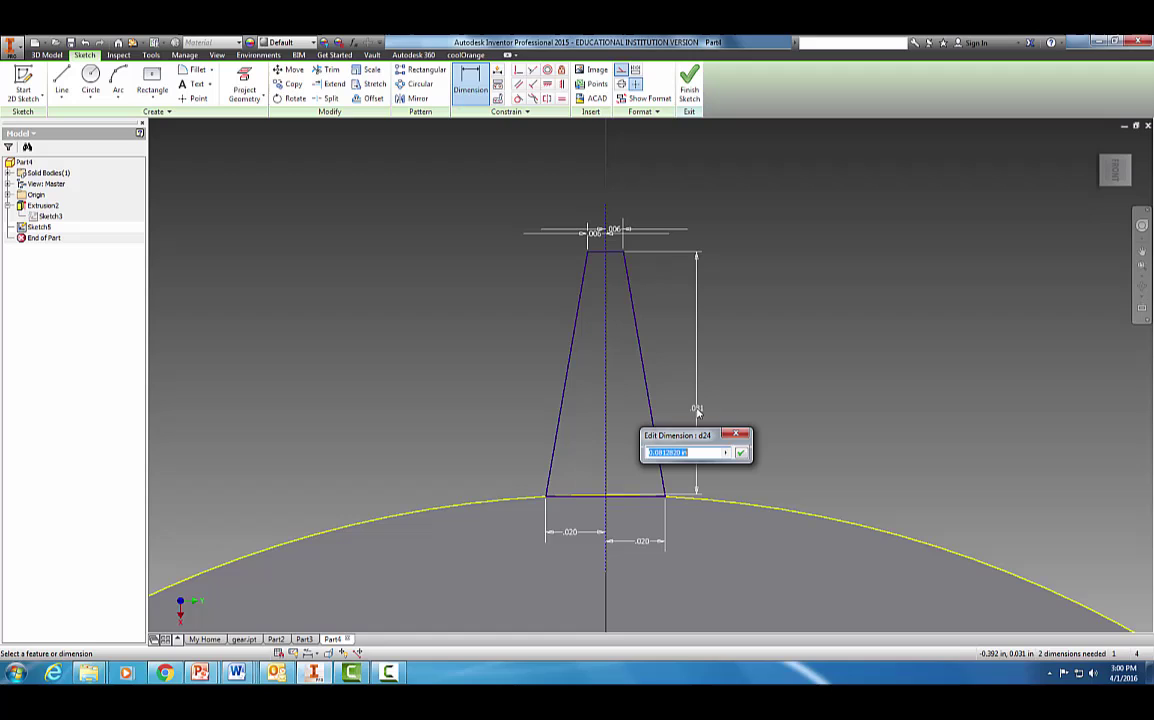
key("BackSpace")
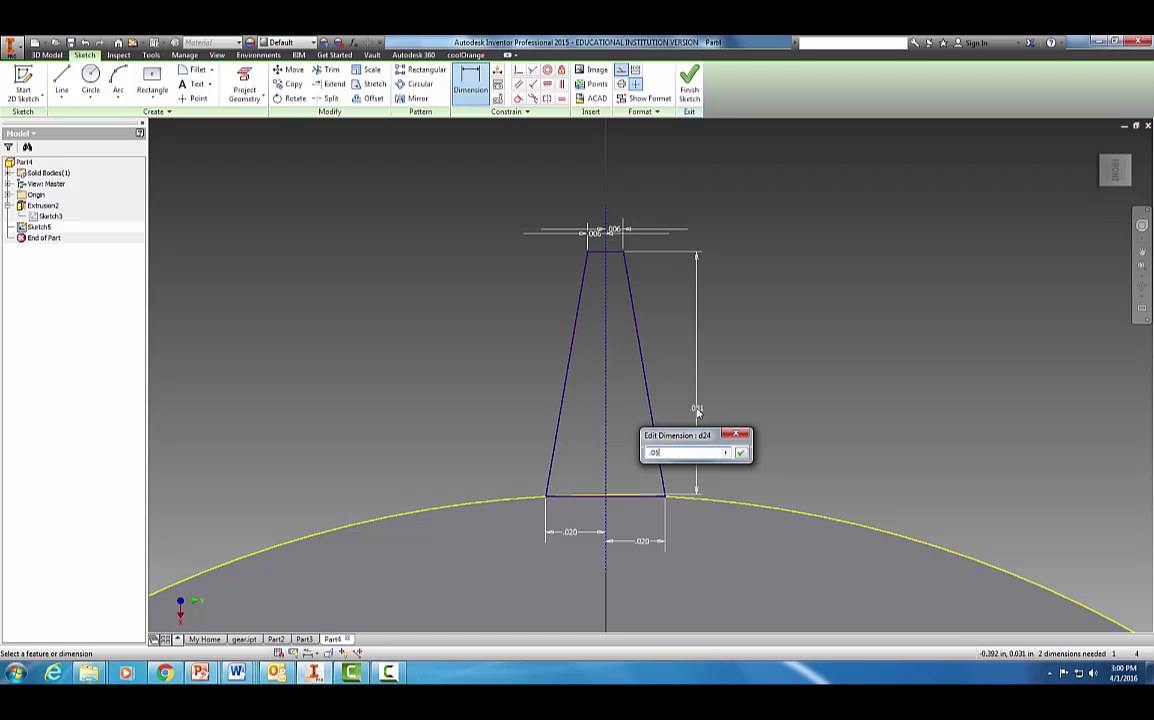
key("Return")
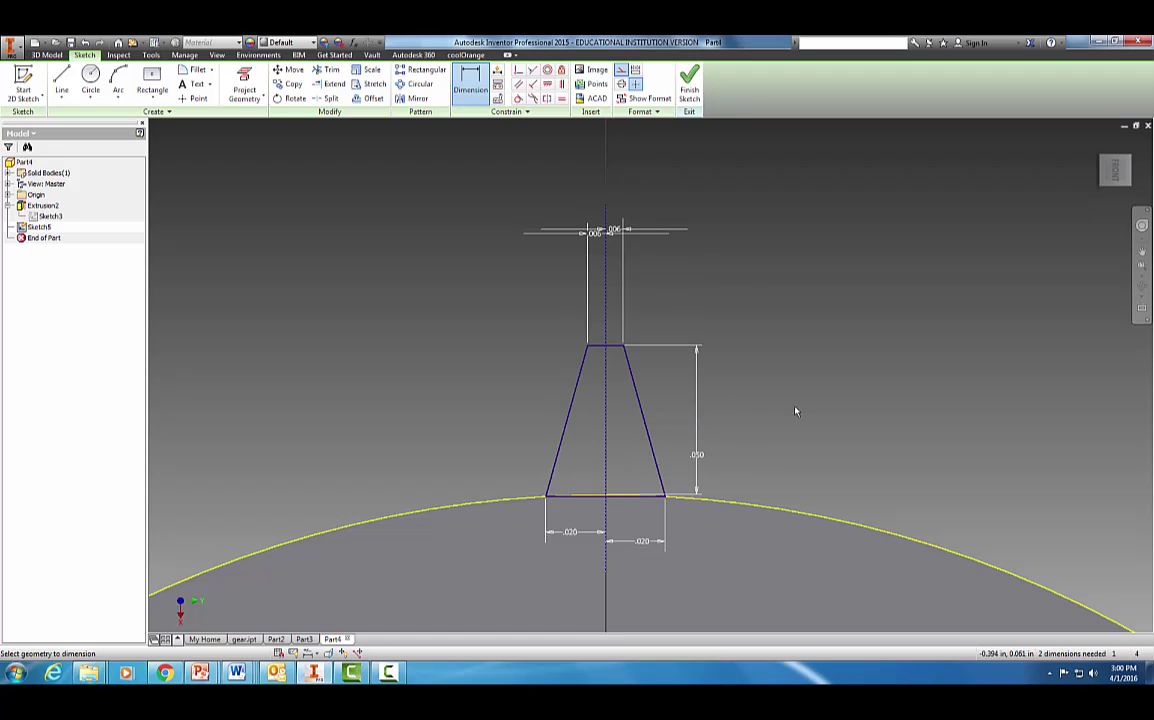
scroll(808, 438, "down", 2)
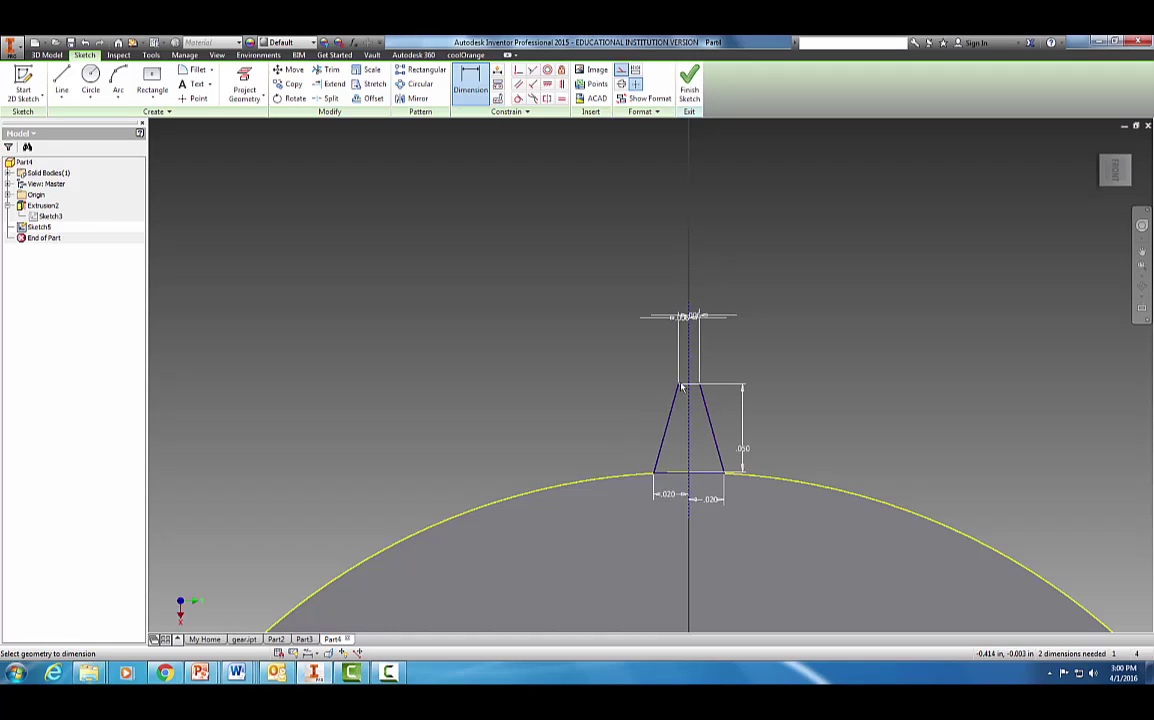
left_click(713, 435)
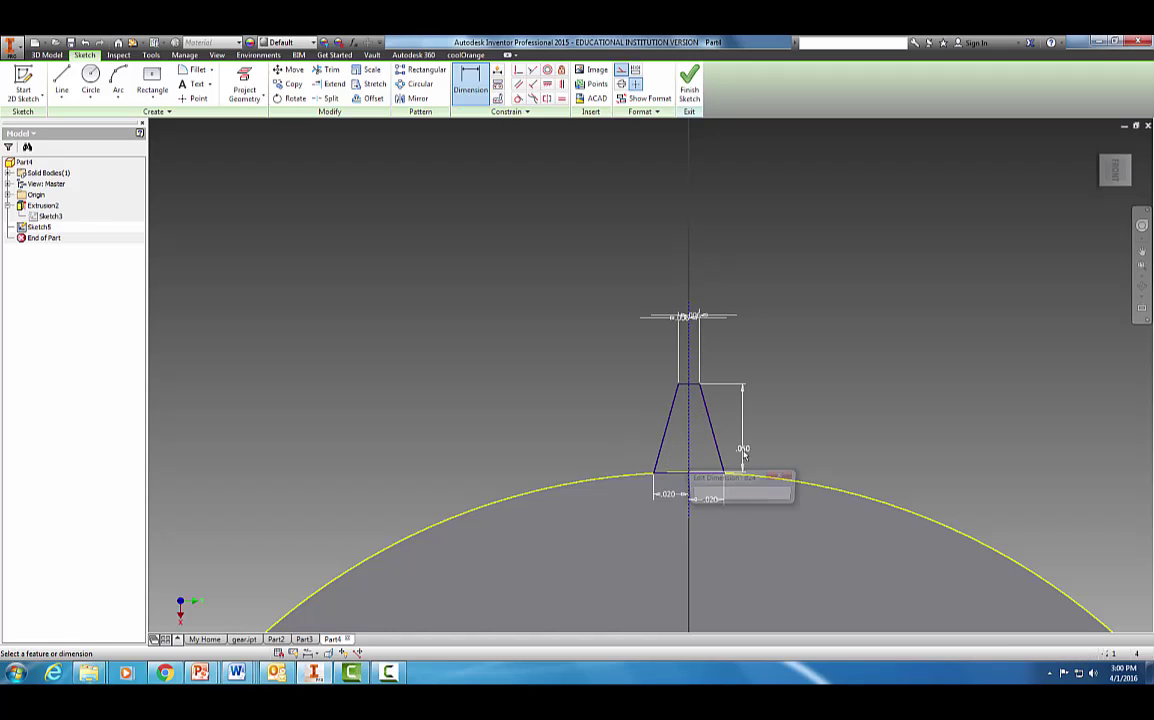
left_click(750, 462)
key("Return")
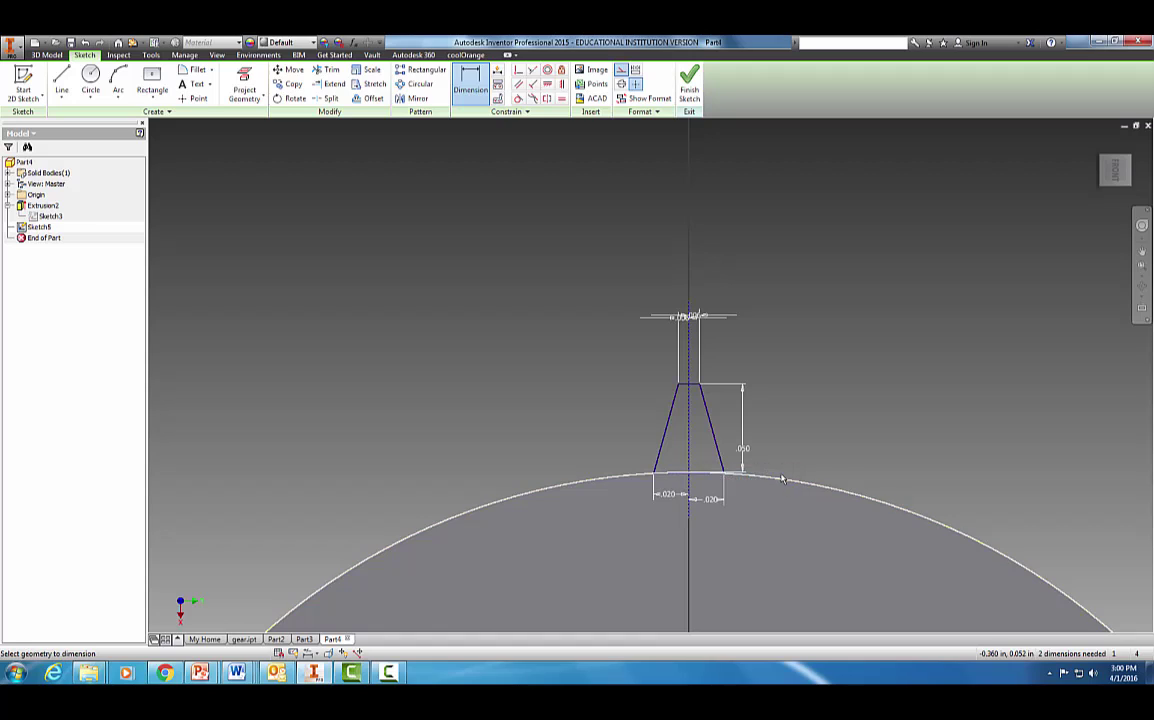
key("Escape")
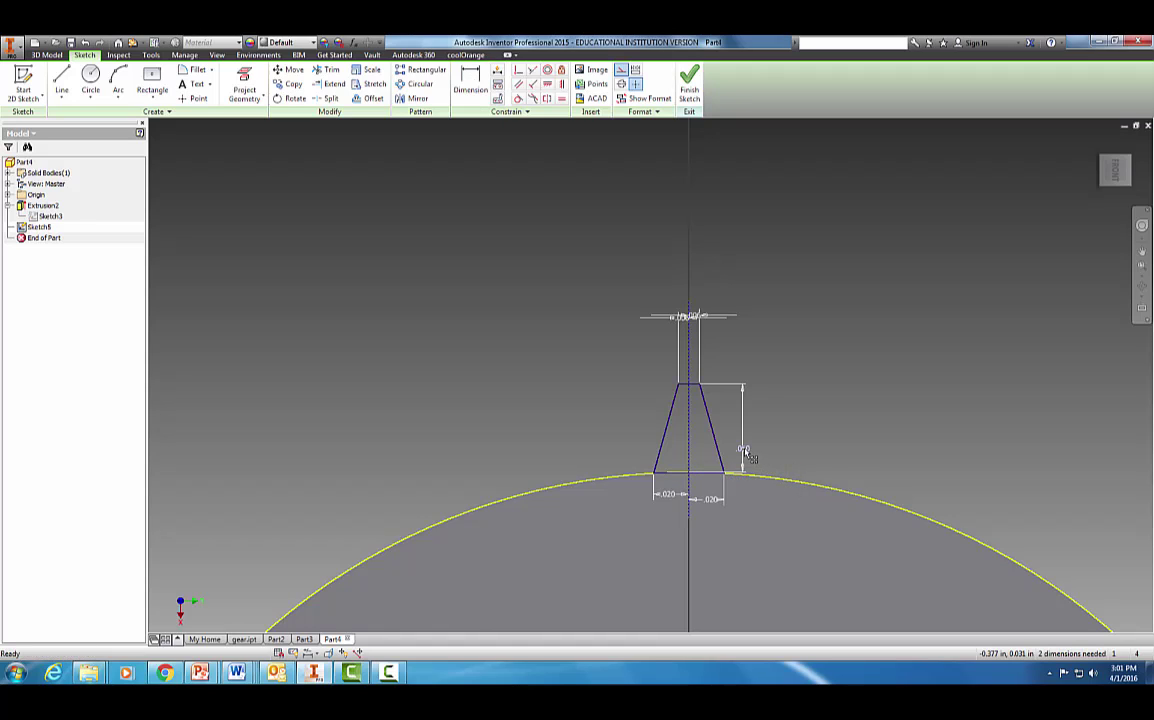
- Delete the height dimension and both slanted tooth edges
left_click(746, 452)
key("Delete")
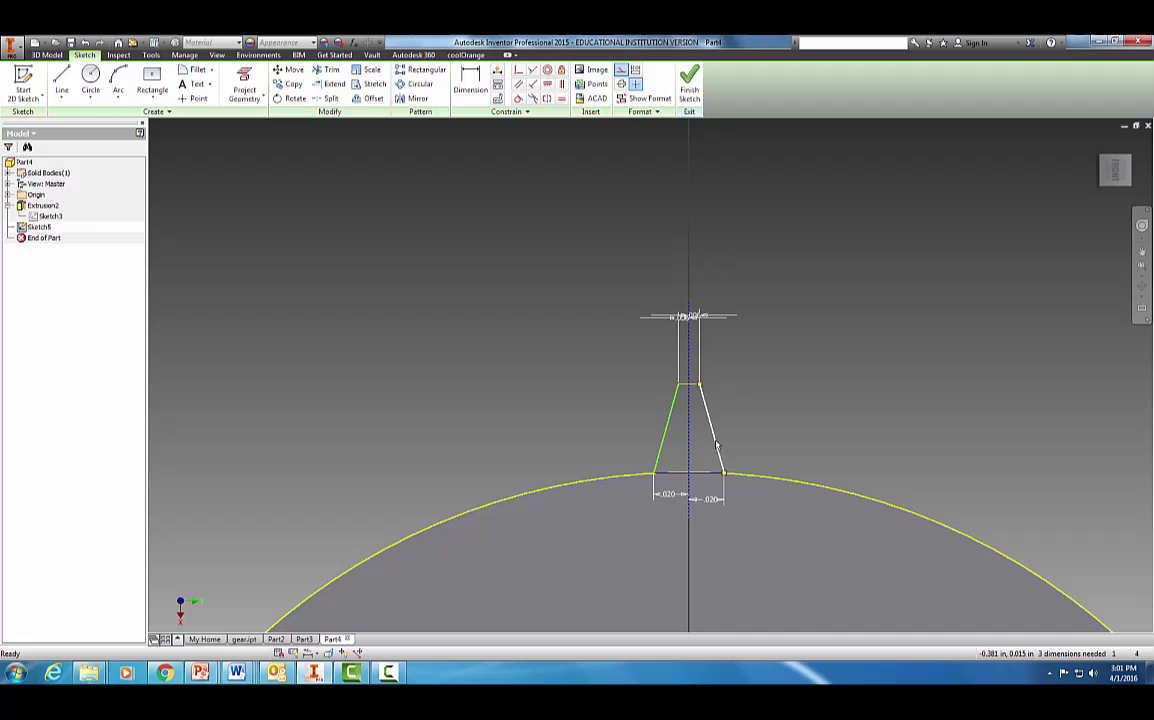
left_click(716, 444)
left_click(666, 428, "ctrl")
key("Delete")
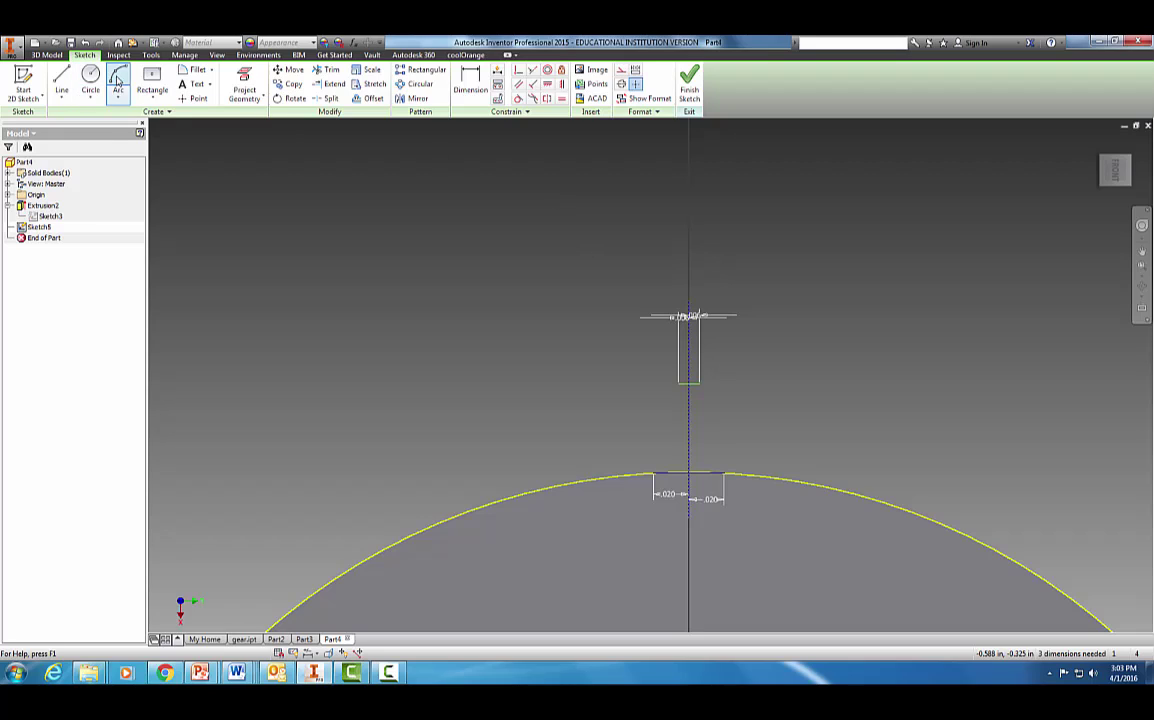
- Draw both tooth flanks as .09-radius arcs from the tip corners to the outer circle
left_click(117, 82)
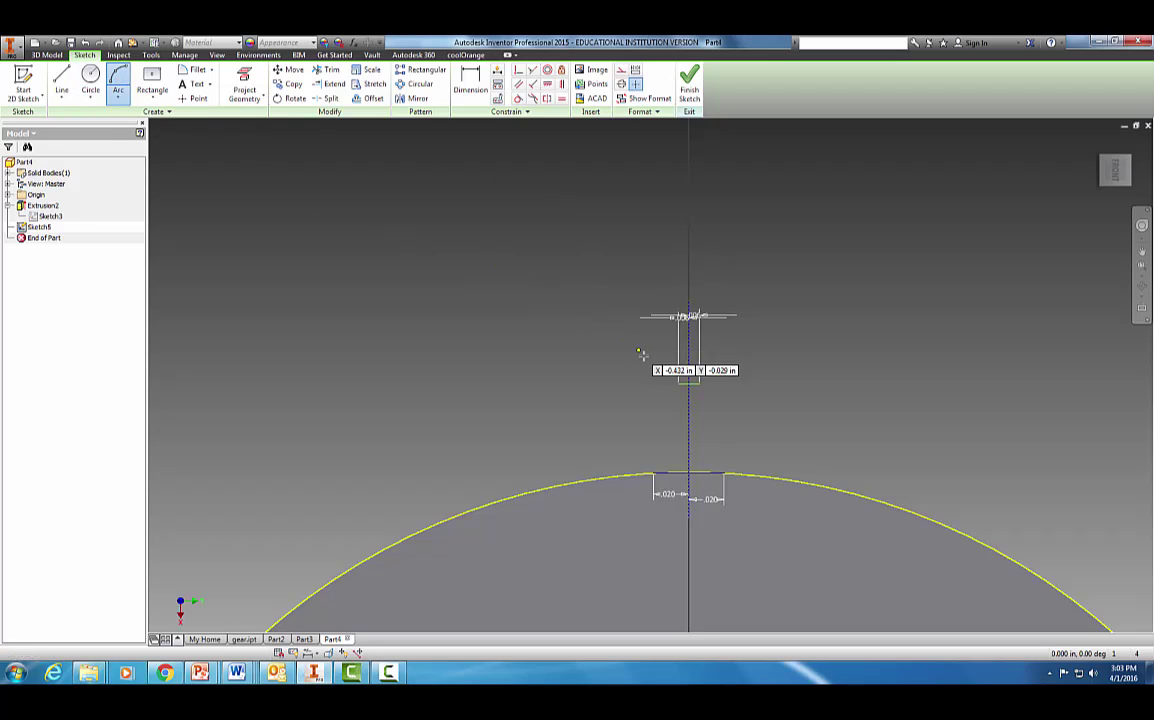
left_click(697, 384)
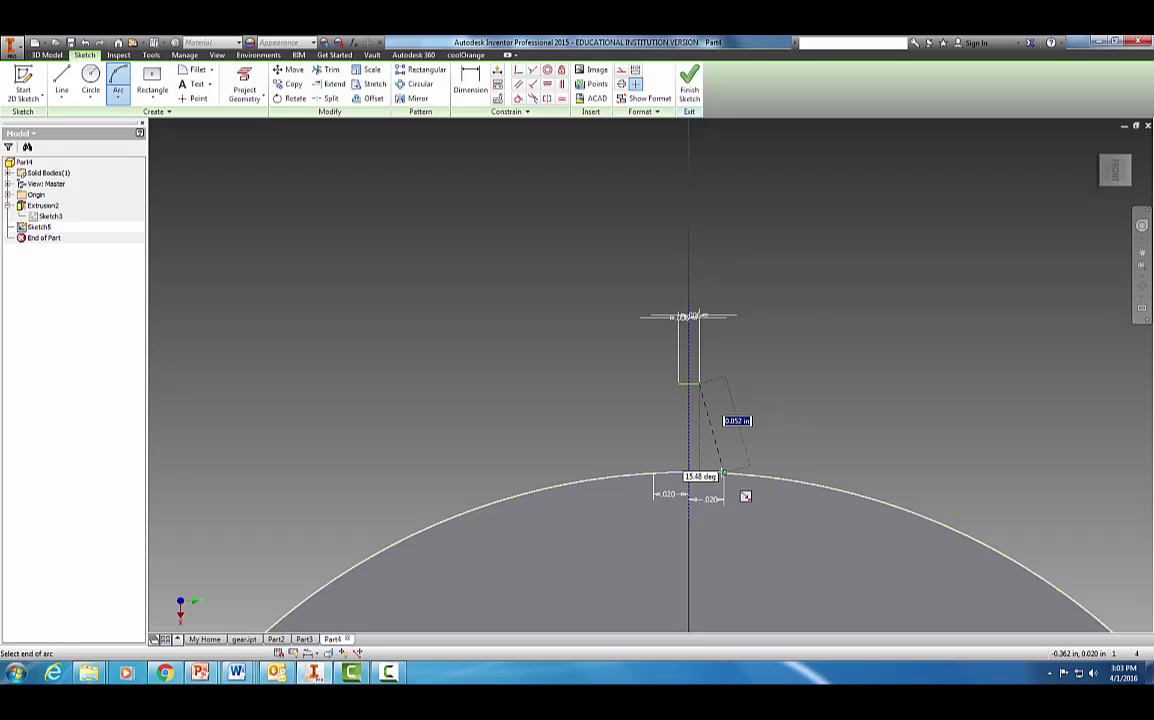
left_click(723, 472)
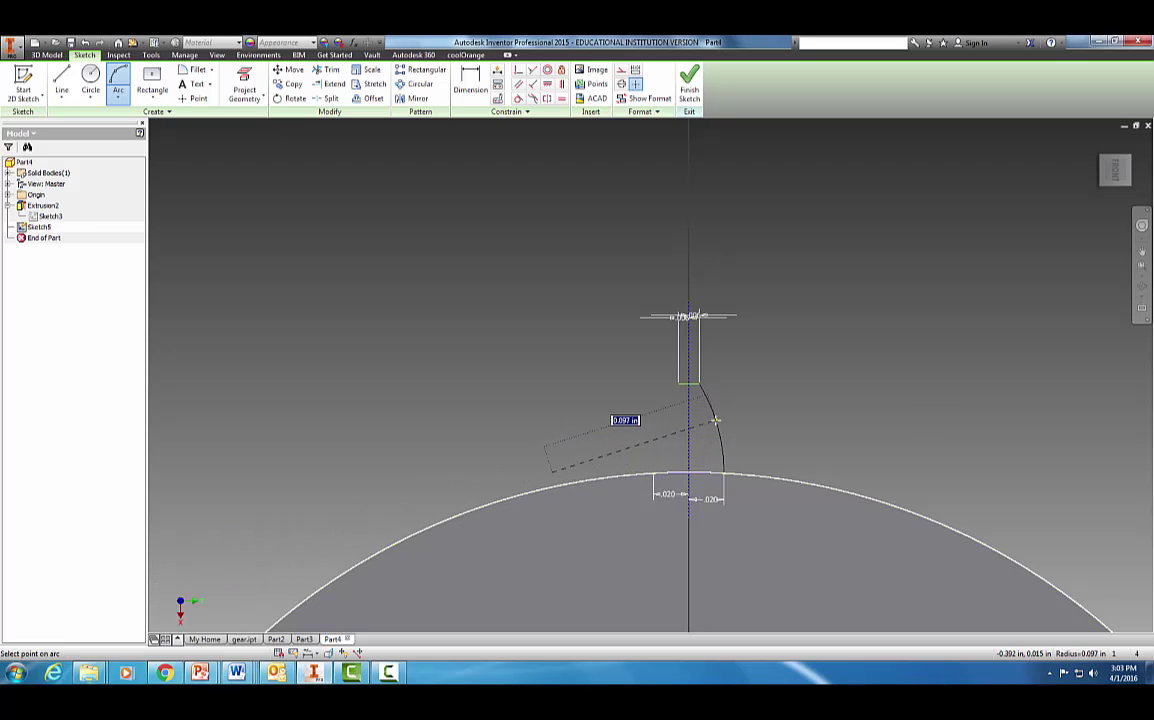
type(".09")
key("Return")
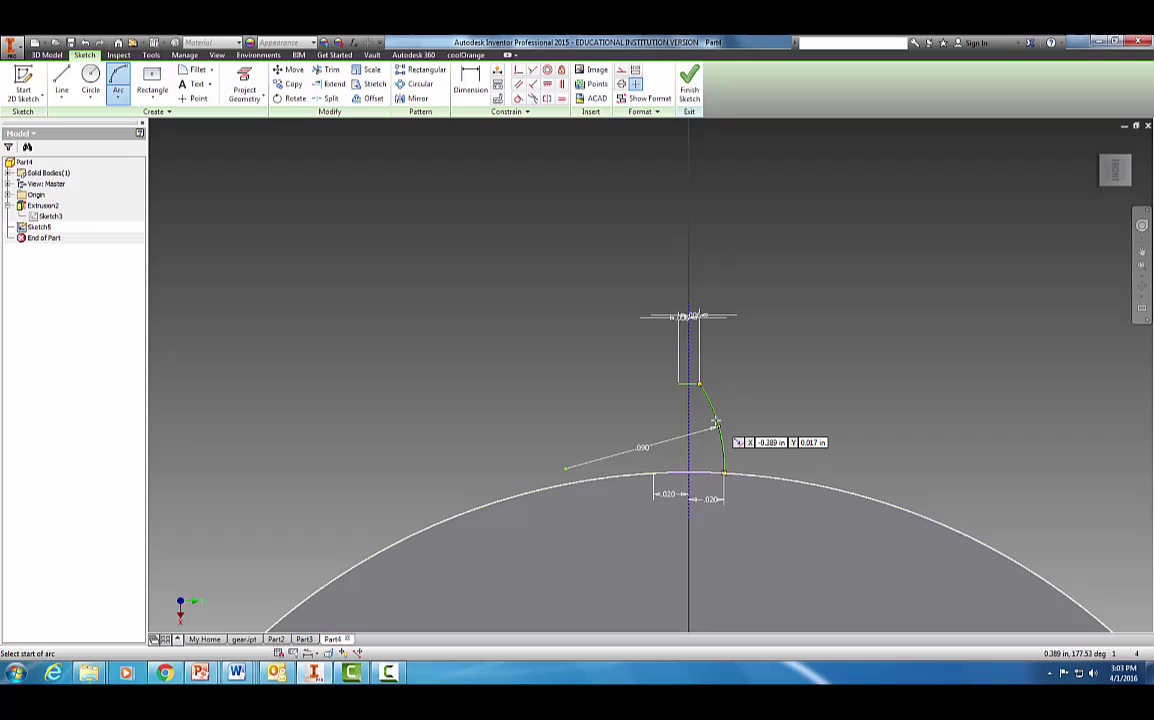
left_click(679, 385)
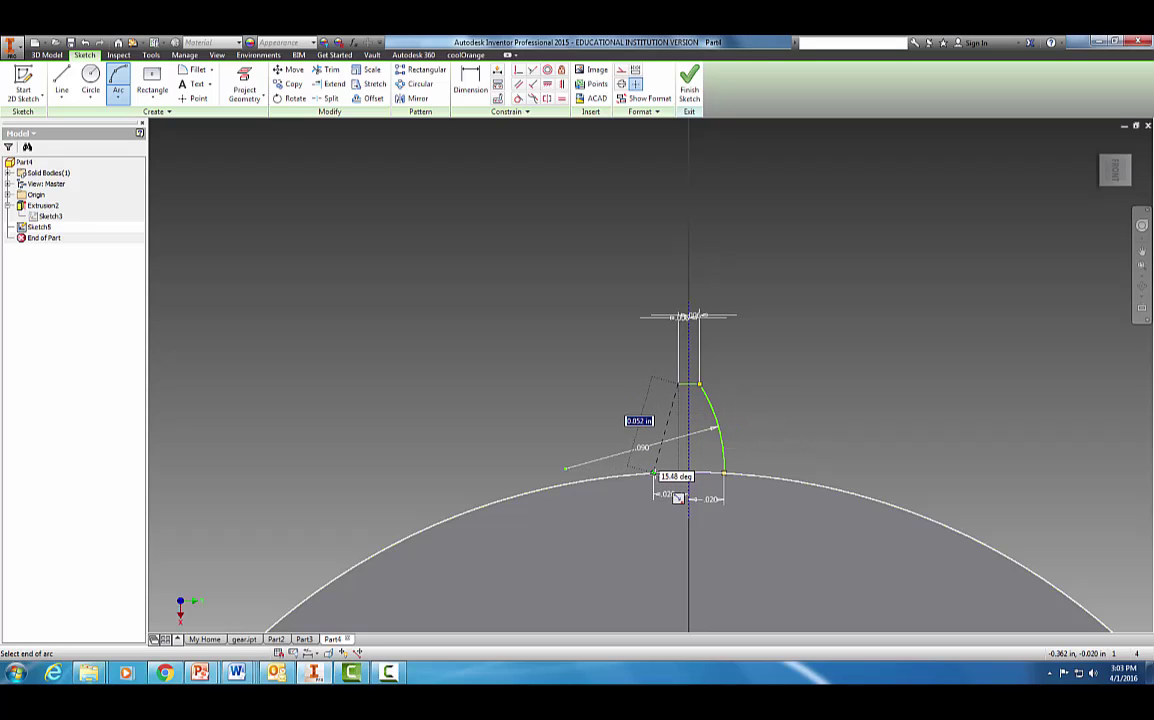
left_click(654, 472)
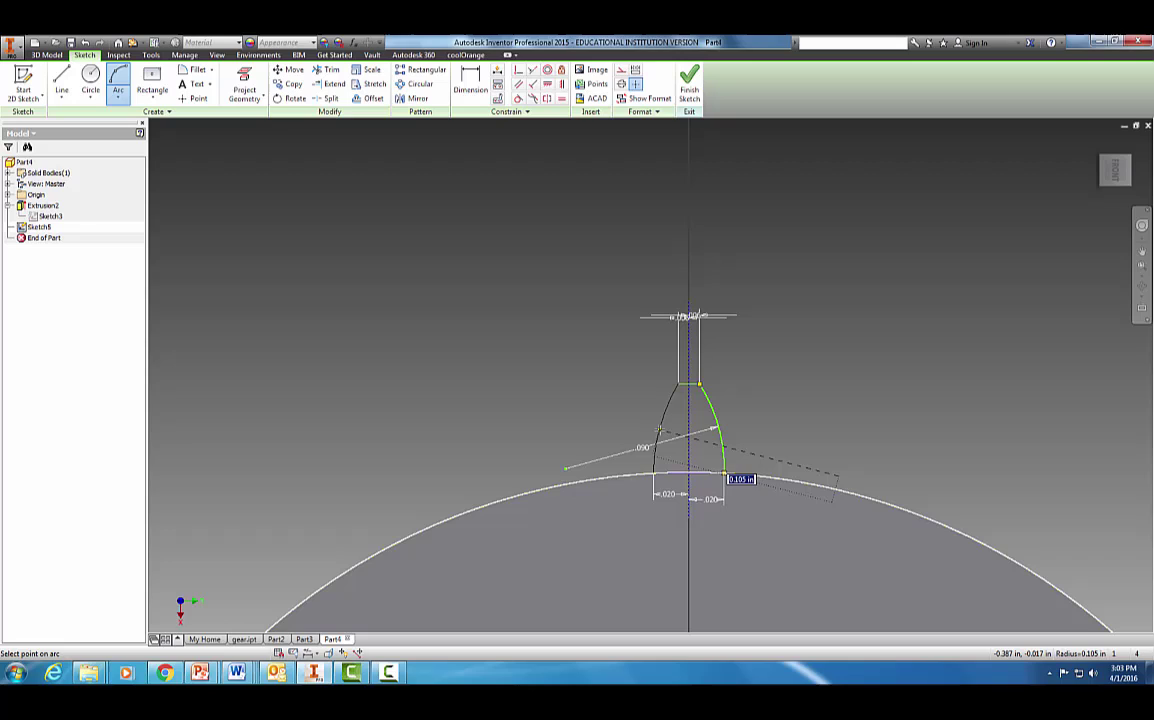
type(".")
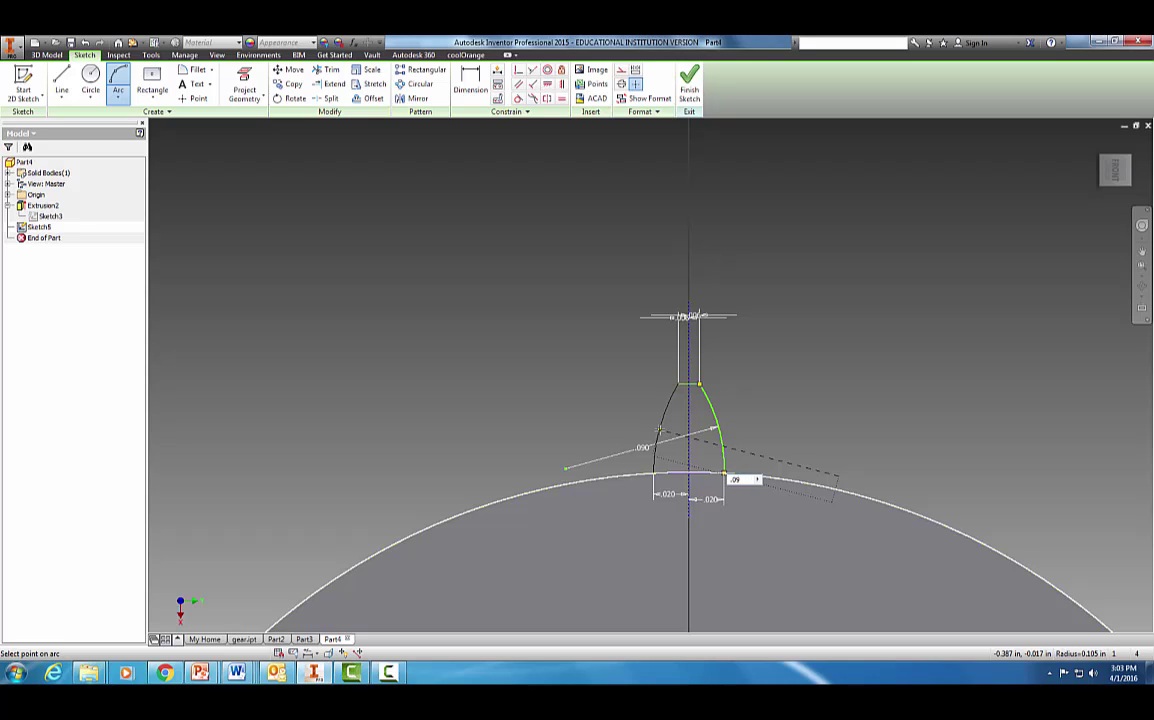
type("09")
key("Return")
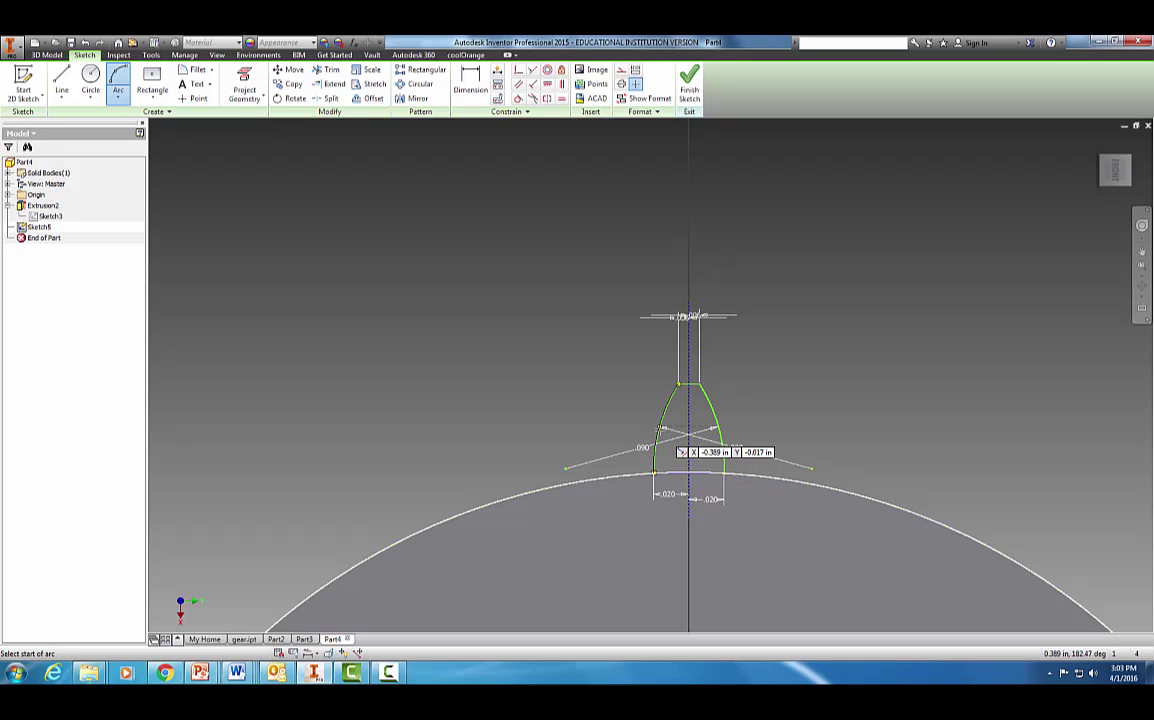
key("Escape")
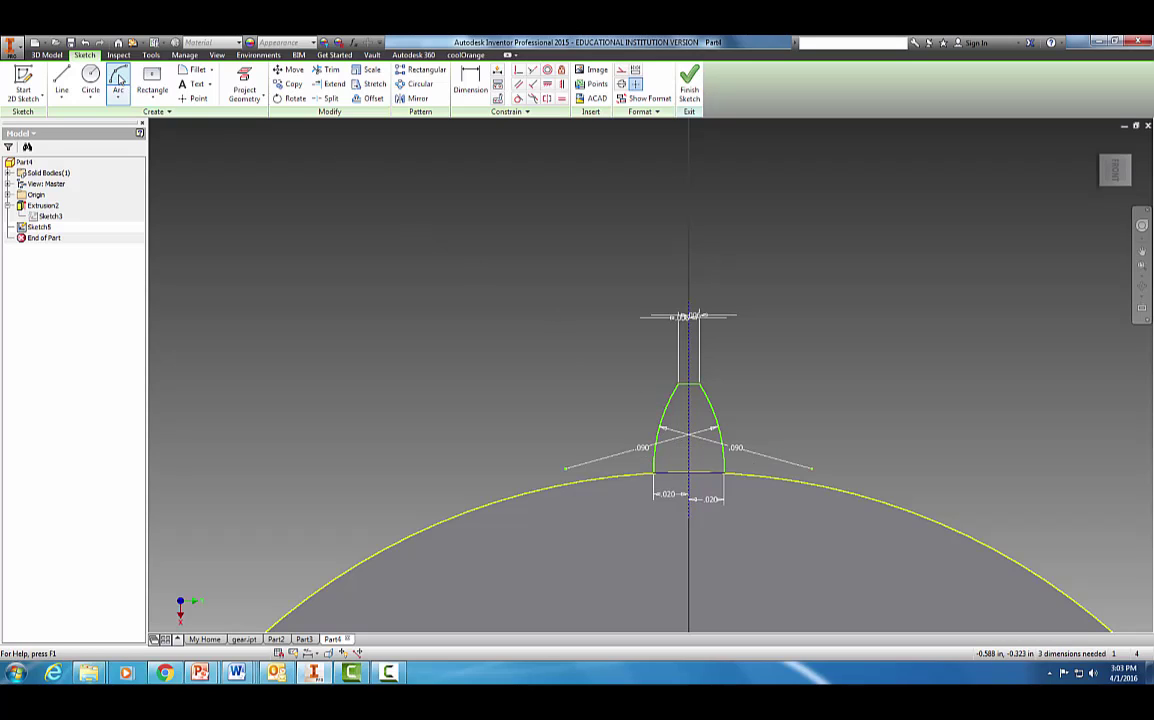
- Round the two tip corners with 0.005 in fillets
left_click(196, 69)
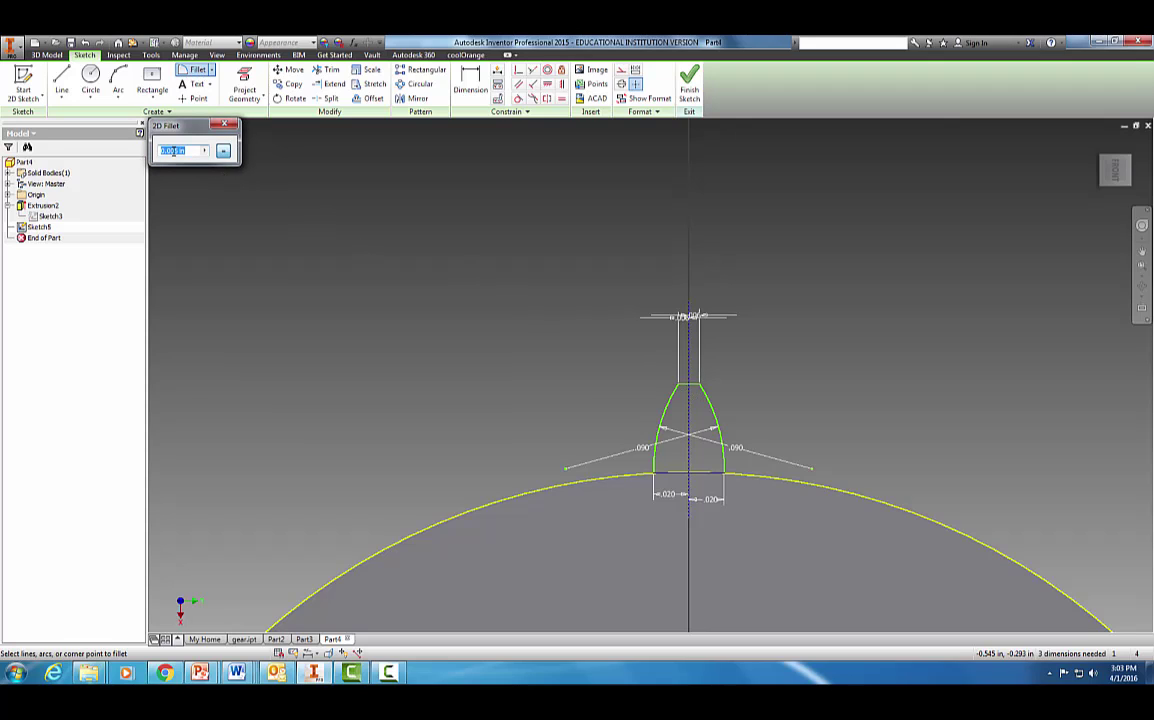
left_click(679, 392)
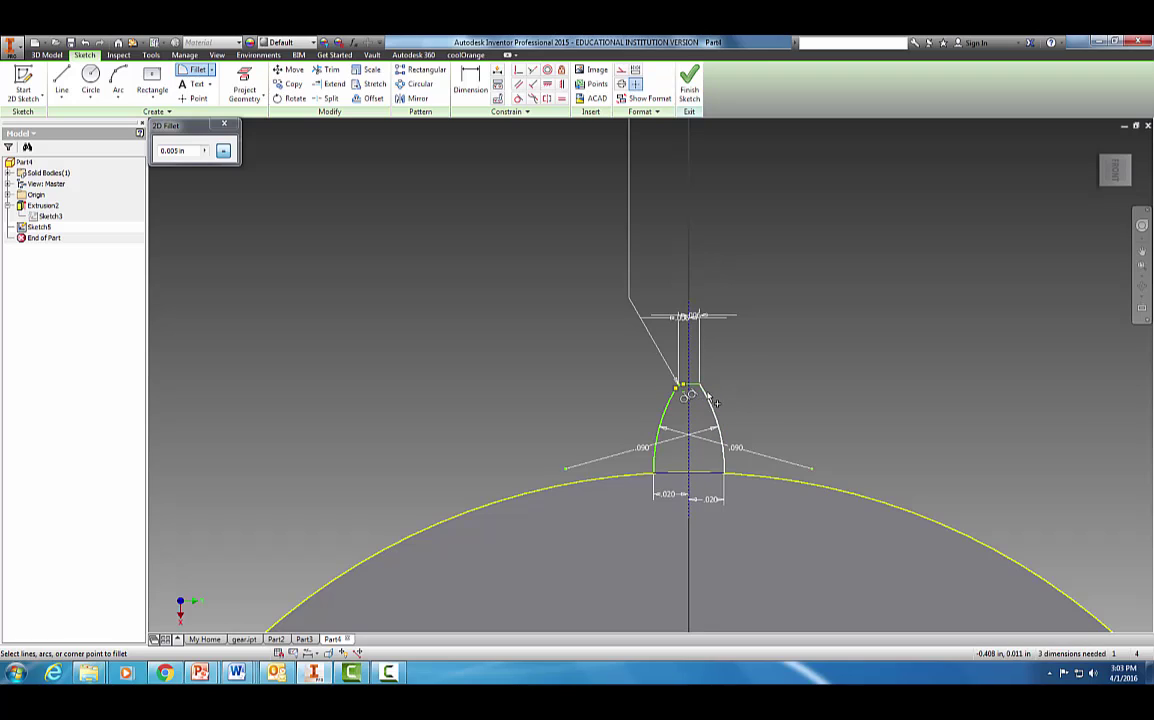
left_click(701, 392)
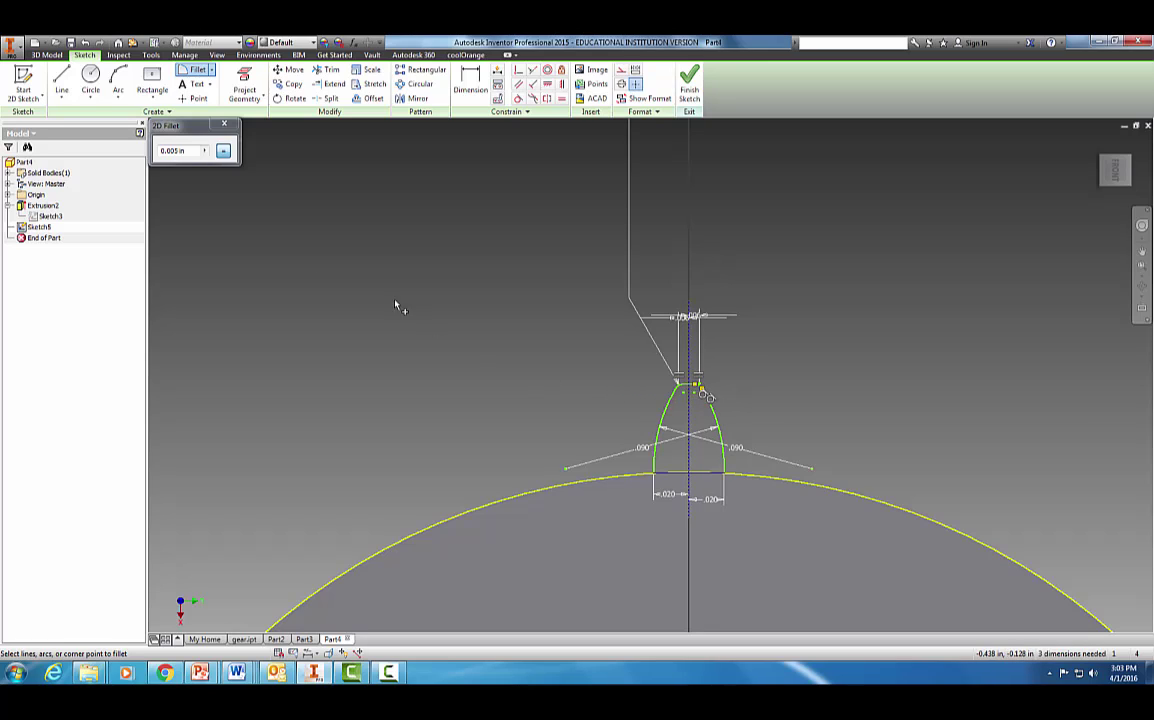
left_click(224, 124)
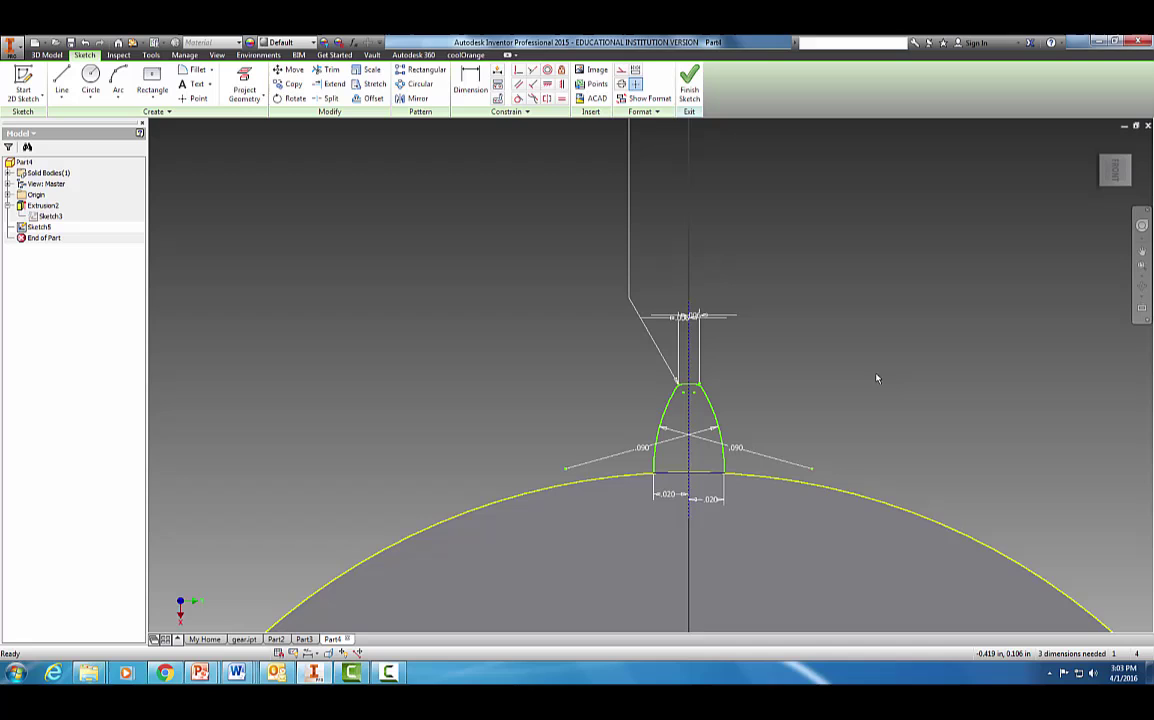
- Finish the tooth sketch and extrude the tooth profile 0.157 in as Extrusion4
left_click(689, 84)
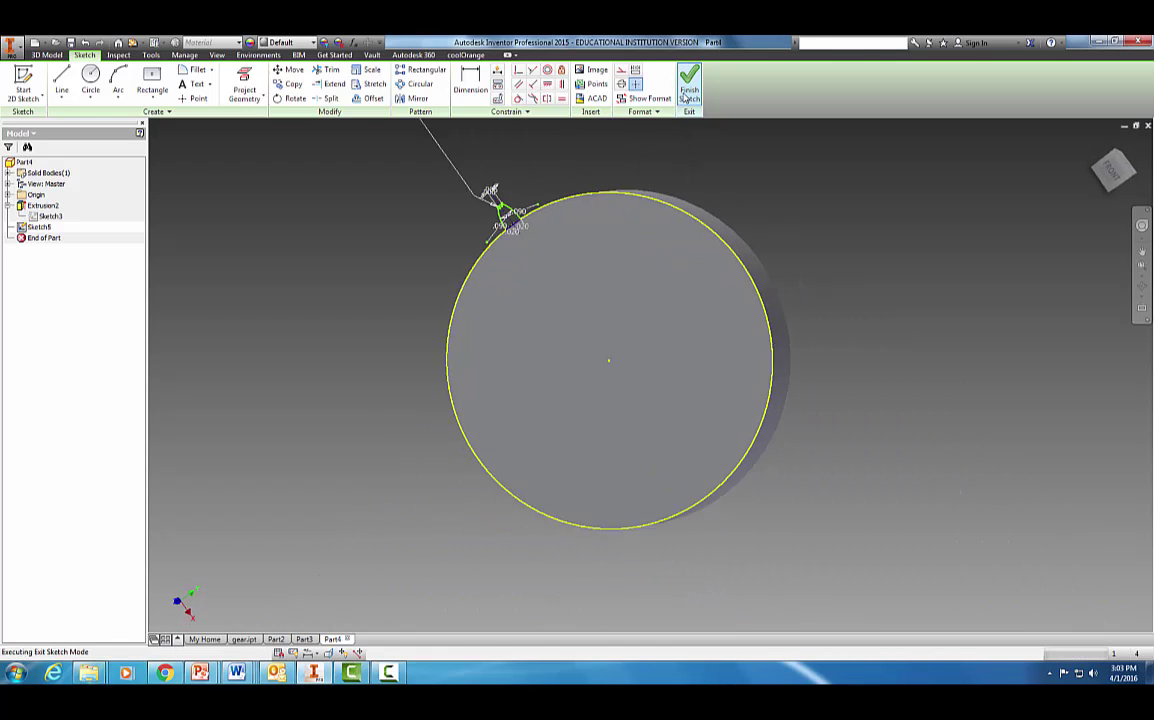
middle_click_drag(914, 302, 997, 489)
scroll(914, 430, "up", 3)
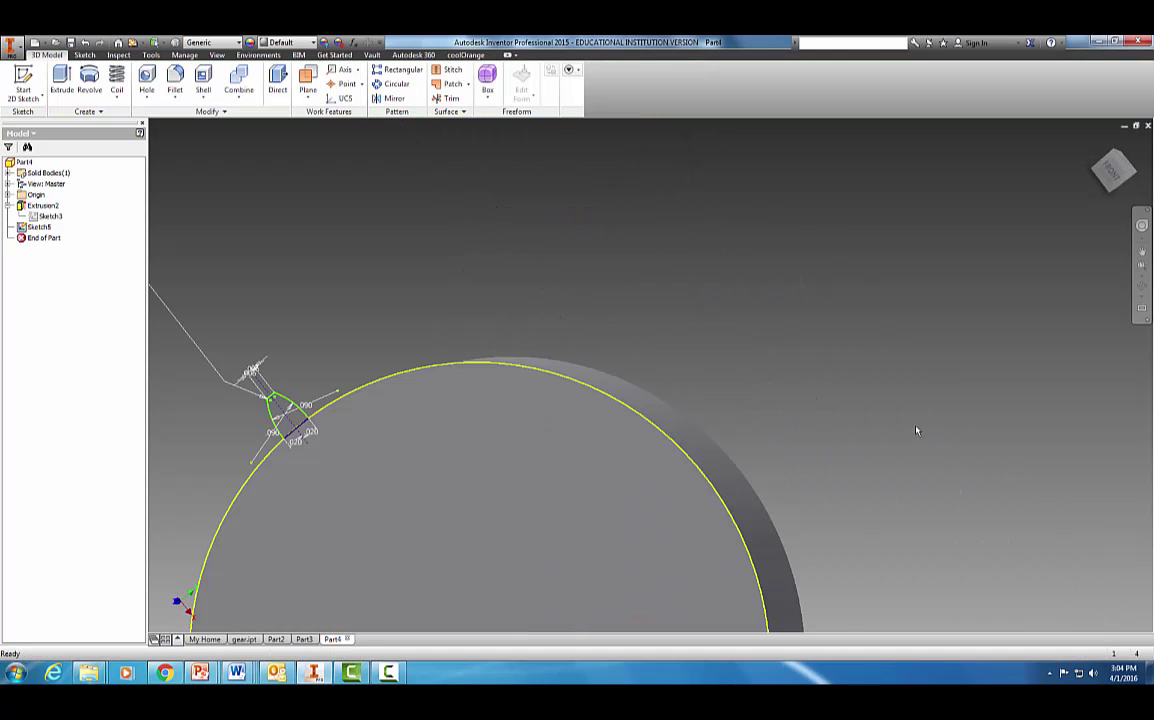
mouse_move(523, 288)
middle_mouse_down()
mouse_move(752, 204)
mouse_move(688, 157)
middle_mouse_up()
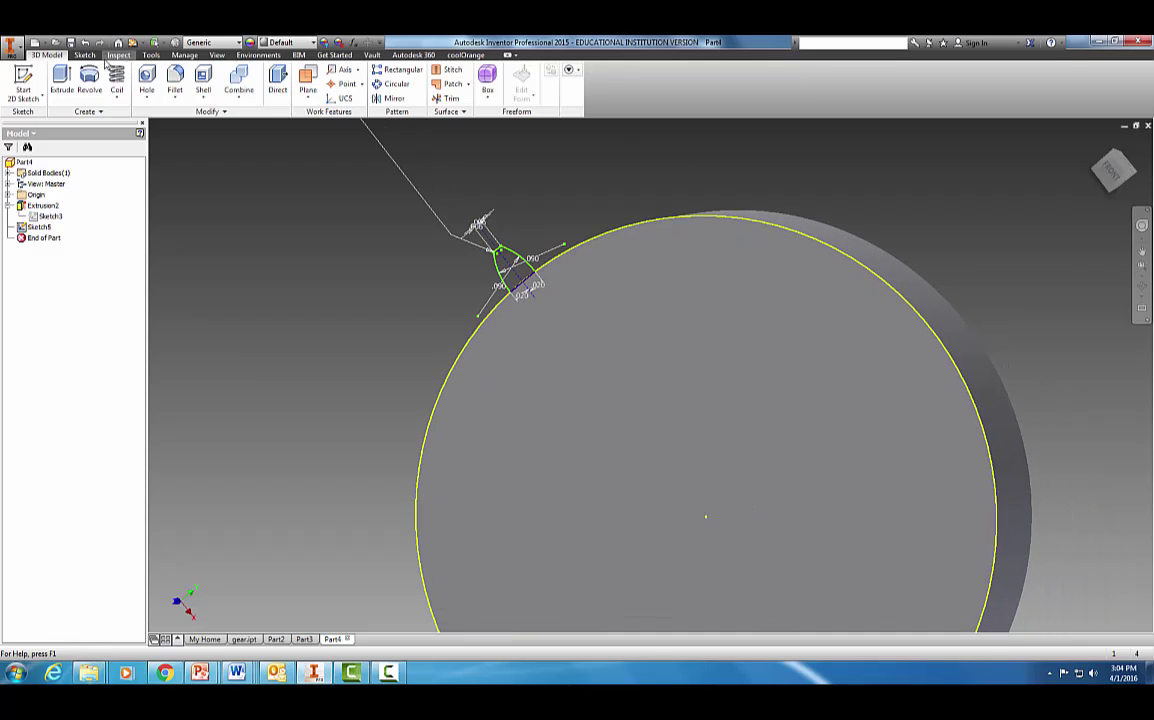
left_click(62, 80)
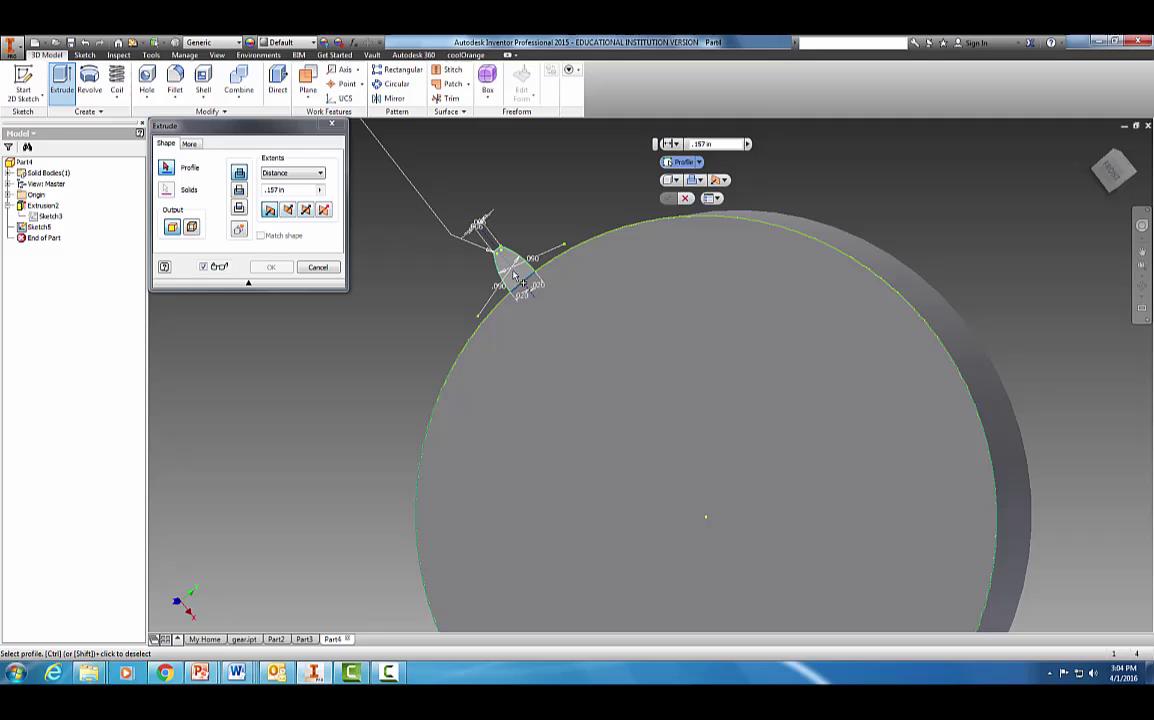
left_click(475, 255)
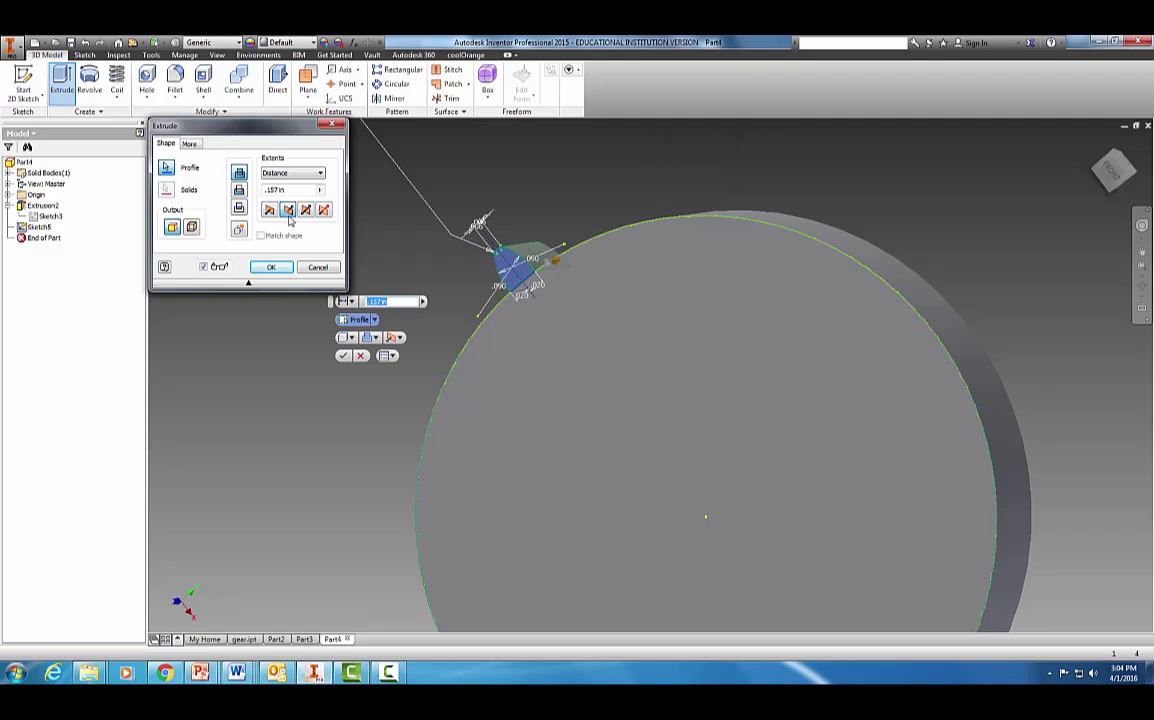
left_click(268, 267)
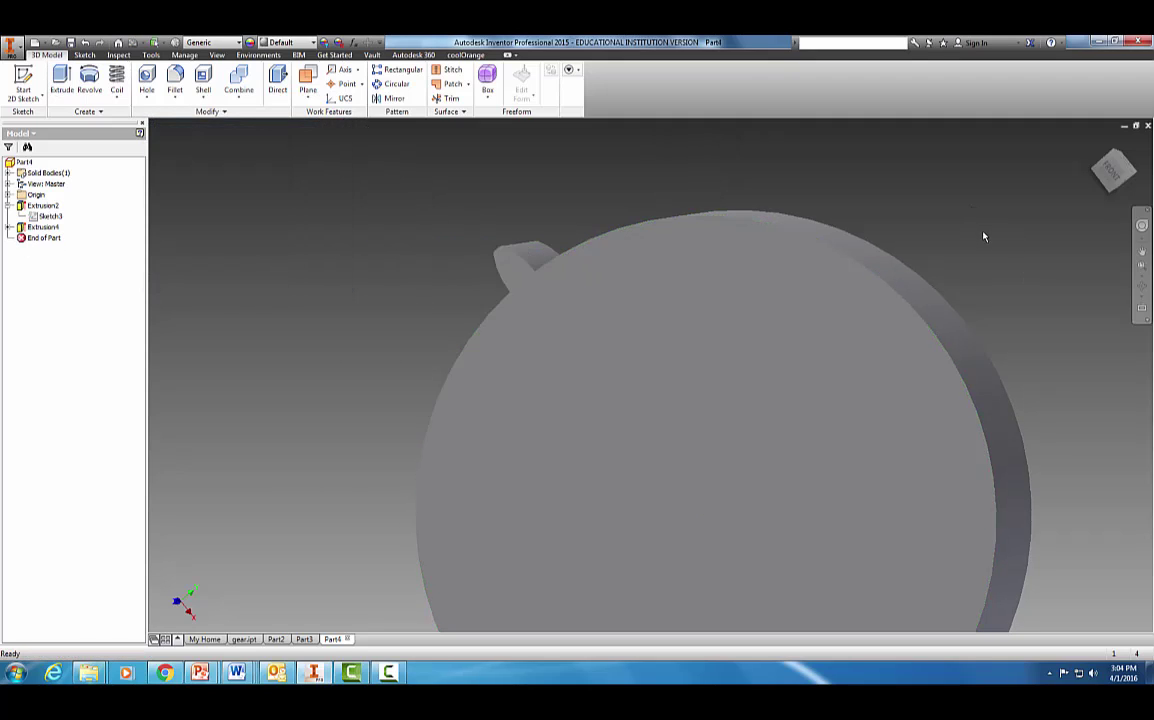
middle_click_drag(948, 250, 1015, 253, "shift")
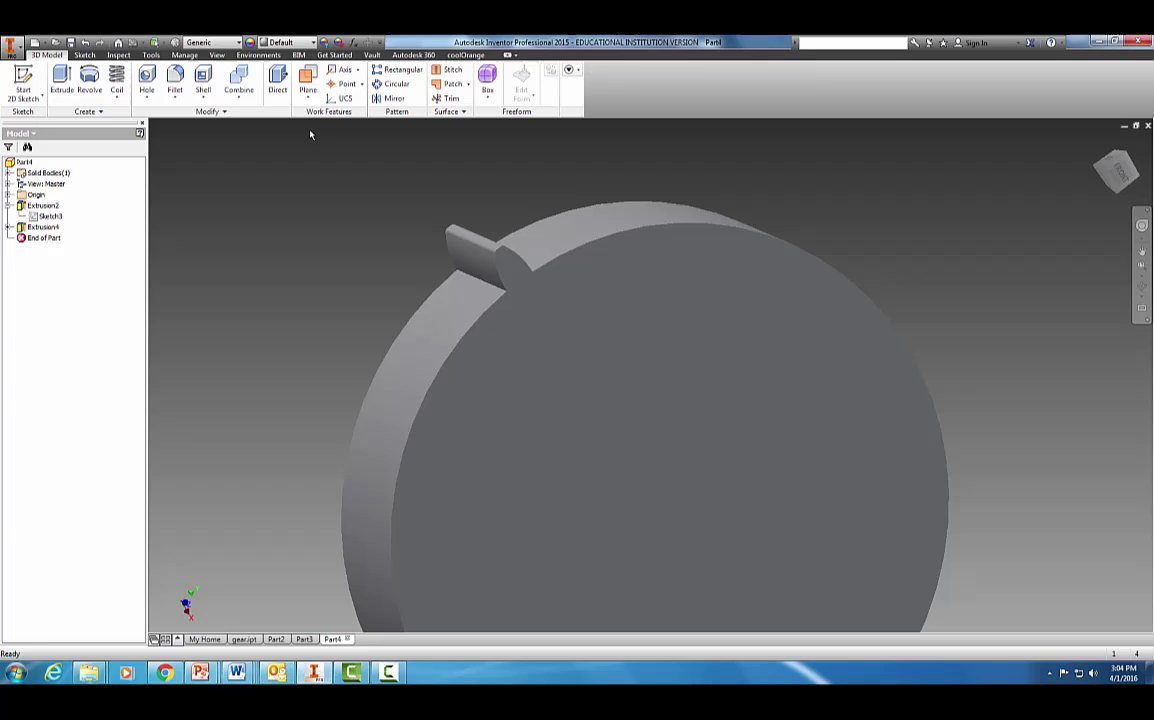
- Circular-pattern the tooth 30 times around the disc's cylindrical face
left_click(391, 84)
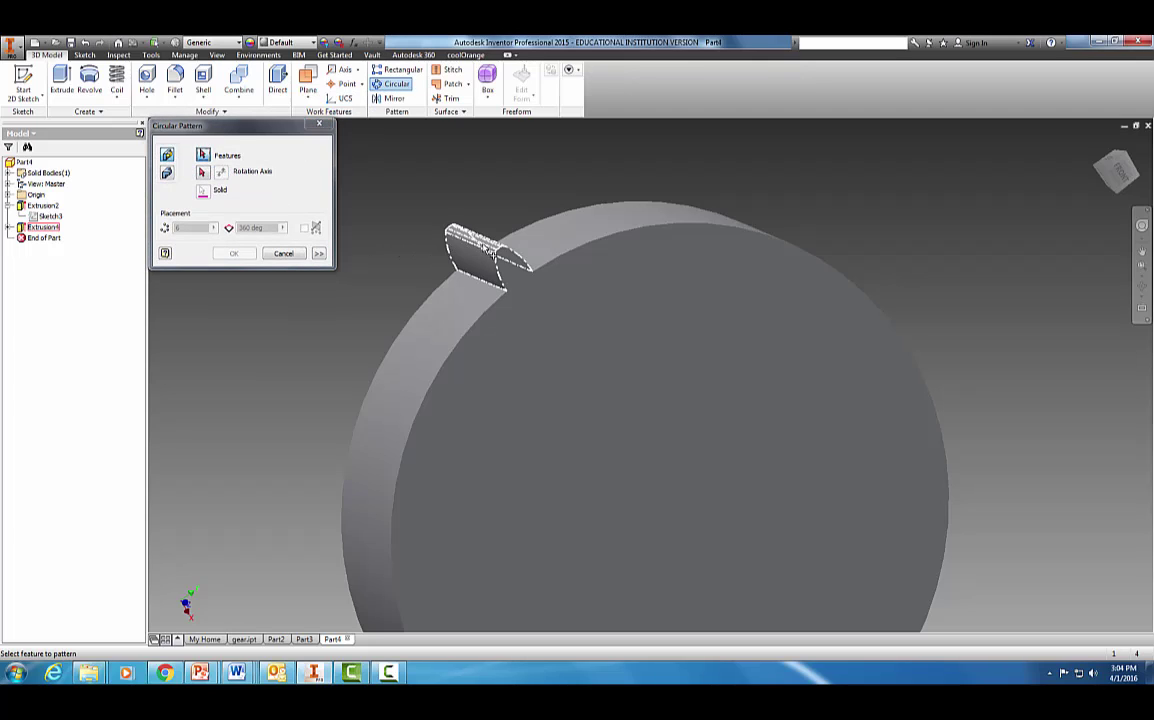
left_click(491, 253)
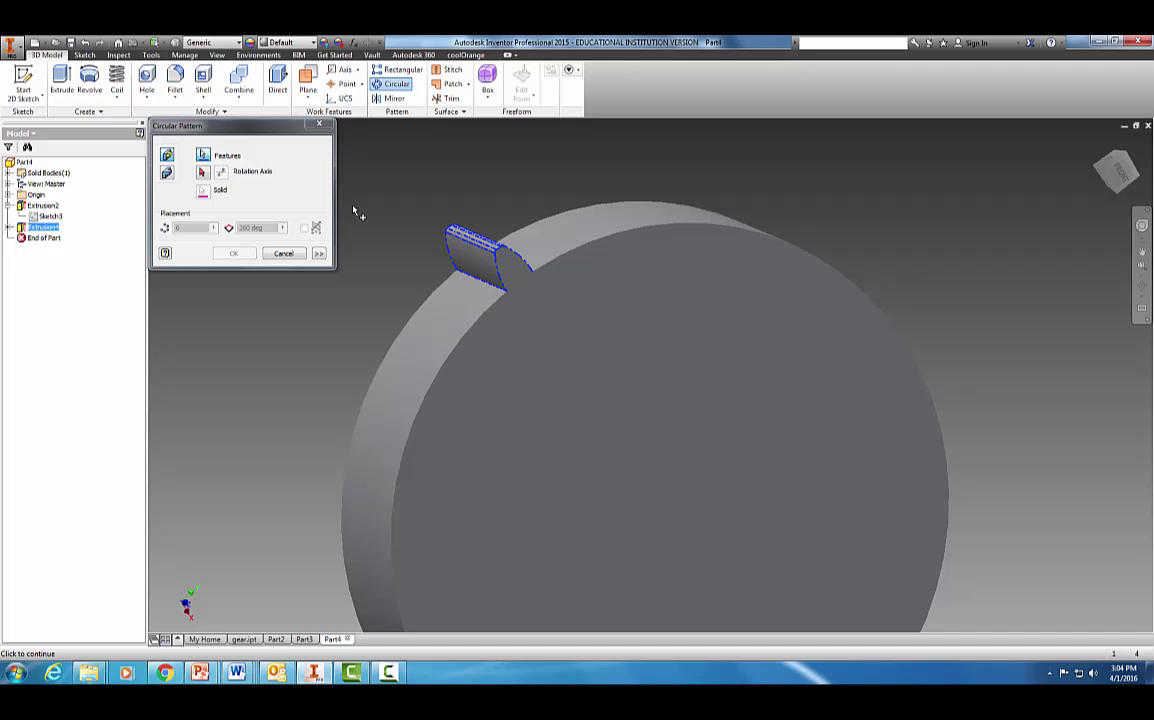
left_click(202, 173)
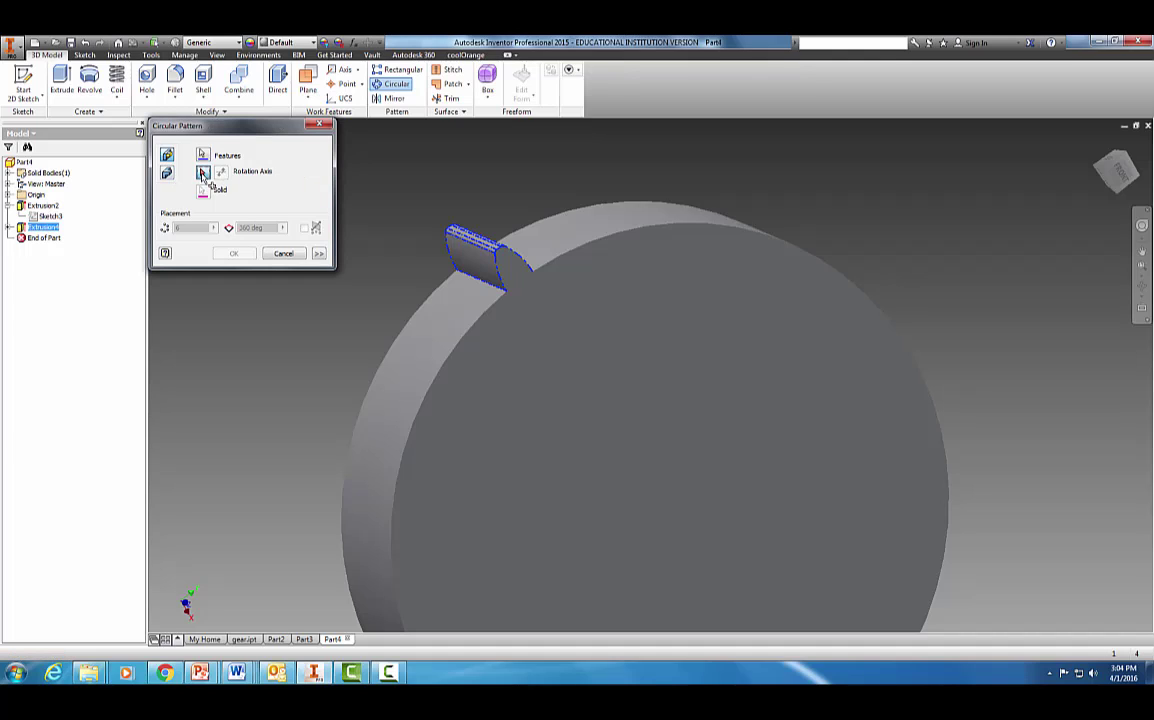
left_click(600, 243)
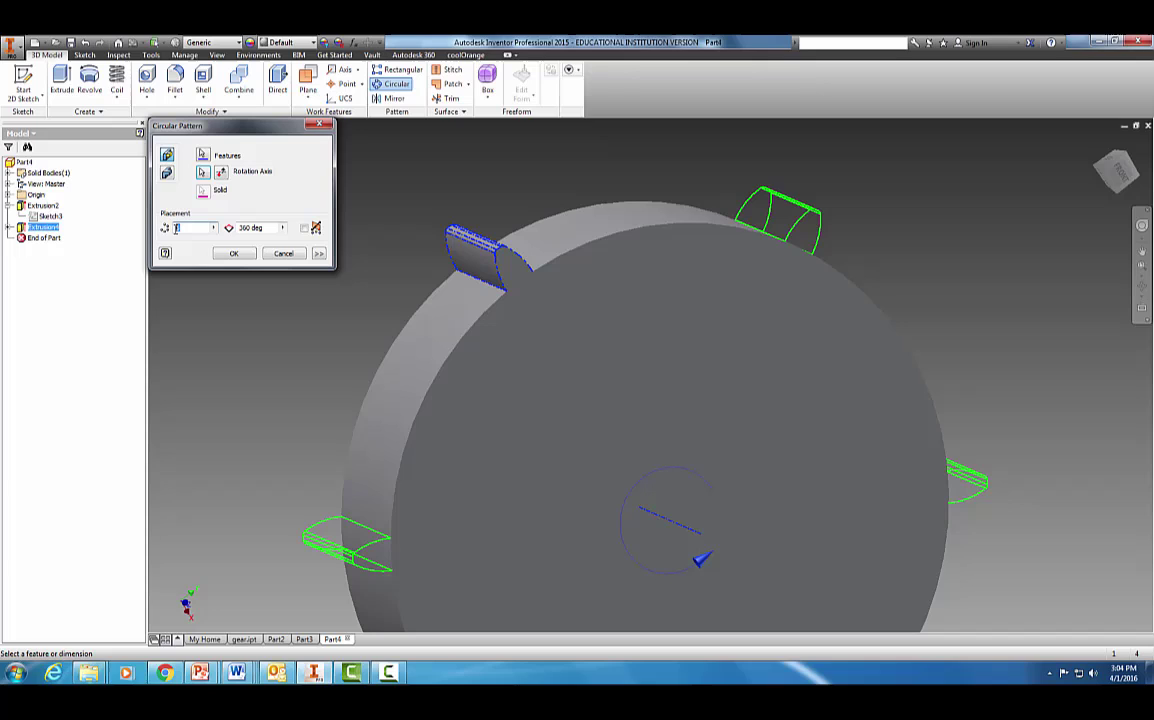
type("30")
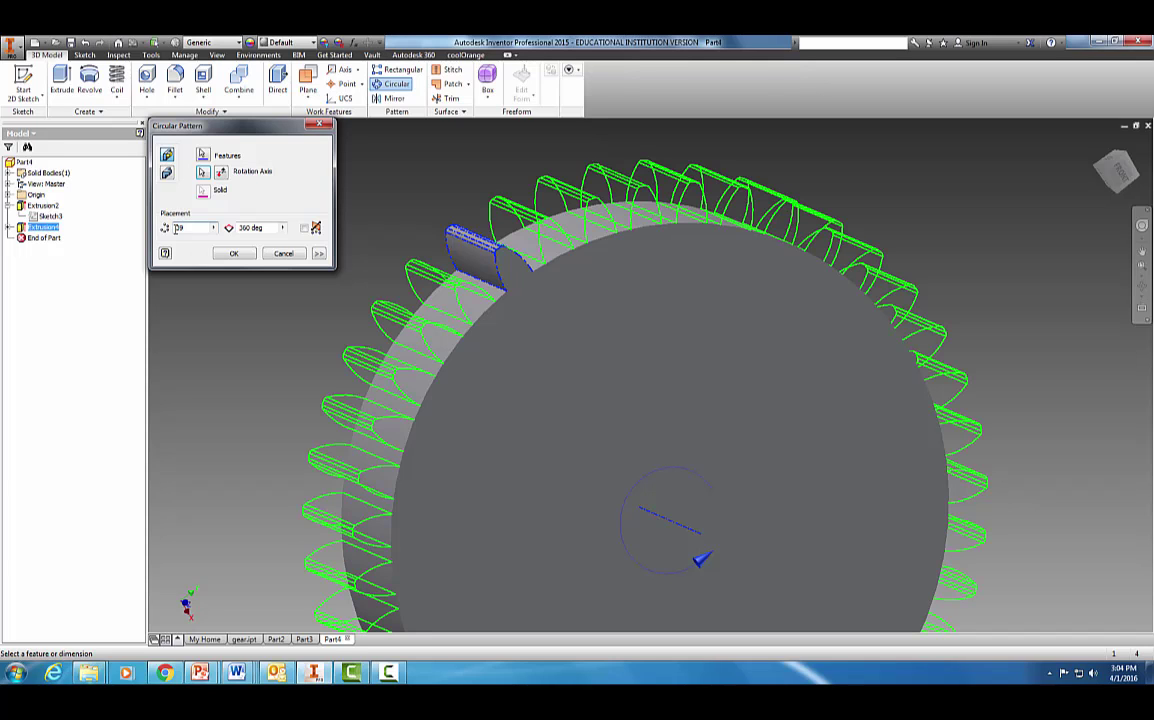
key("Return")
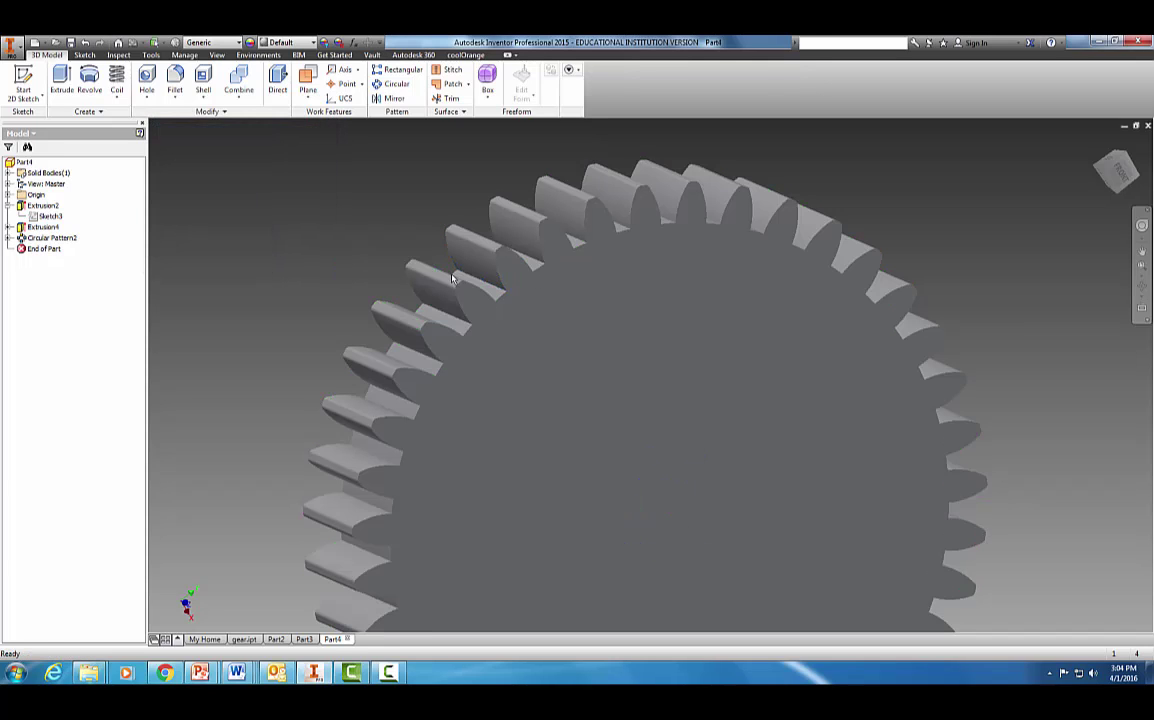
middle_click_drag(948, 314, 1037, 368, "shift")
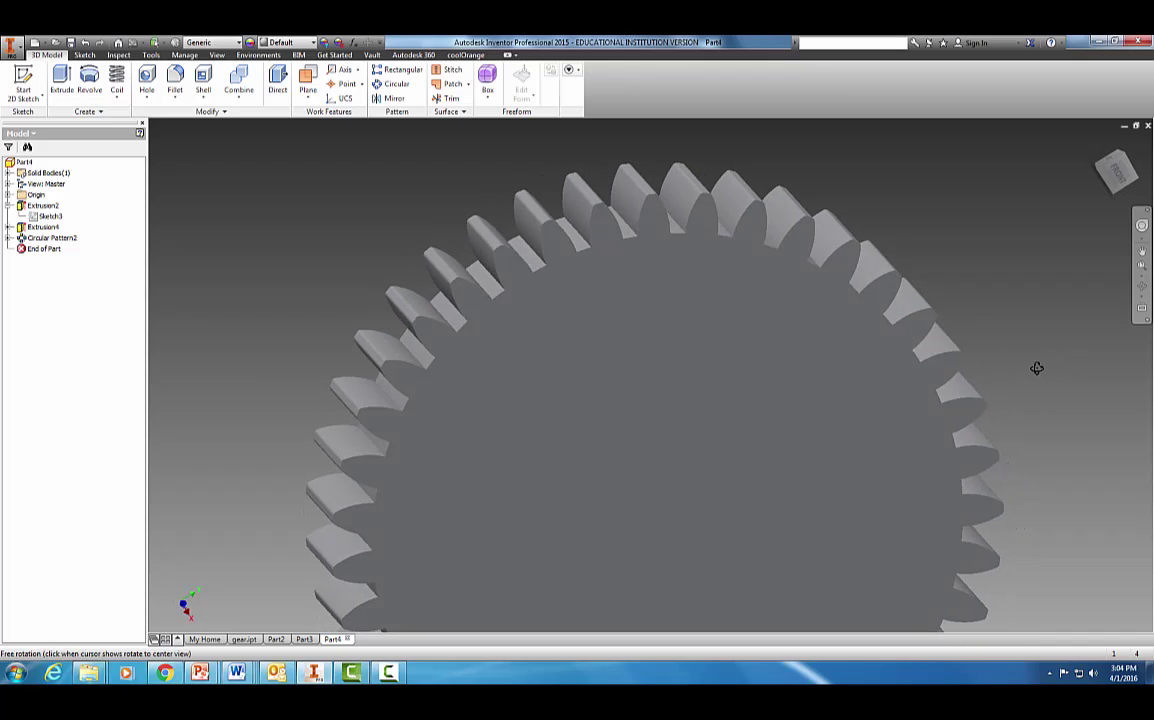
scroll(946, 420, "down", 5)
left_click(960, 428)
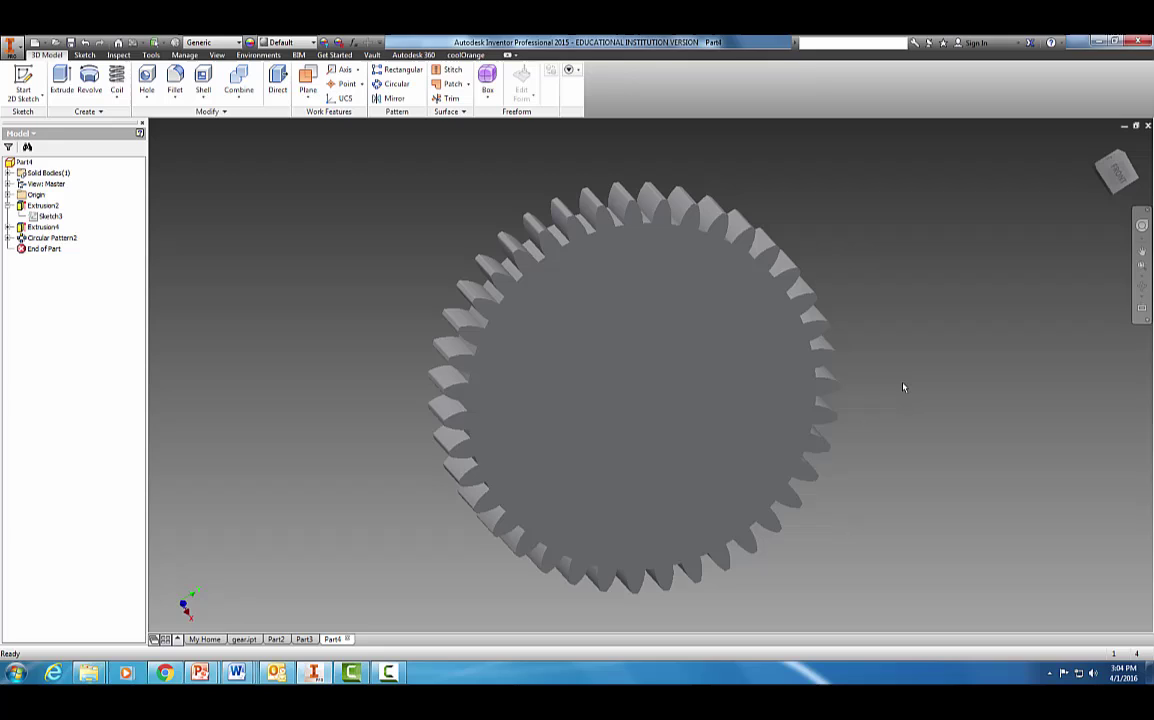
- Sketch a .26-diameter circle at the centre of the gear's front face
left_click(667, 436)
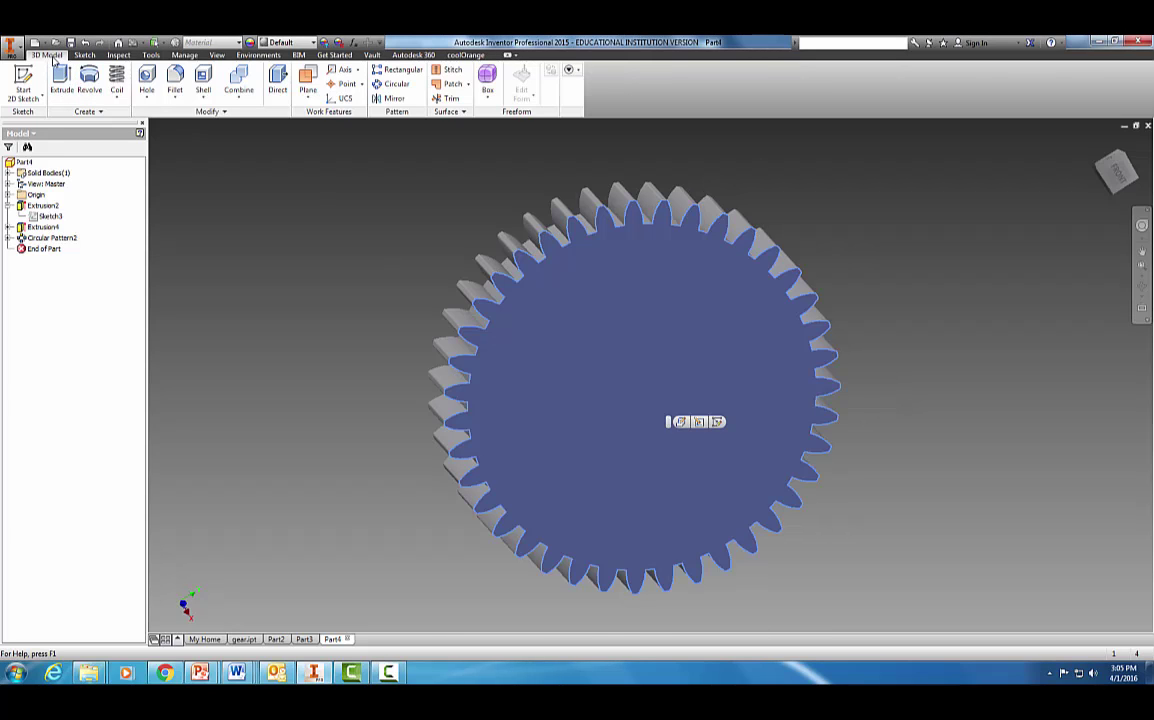
left_click(22, 80)
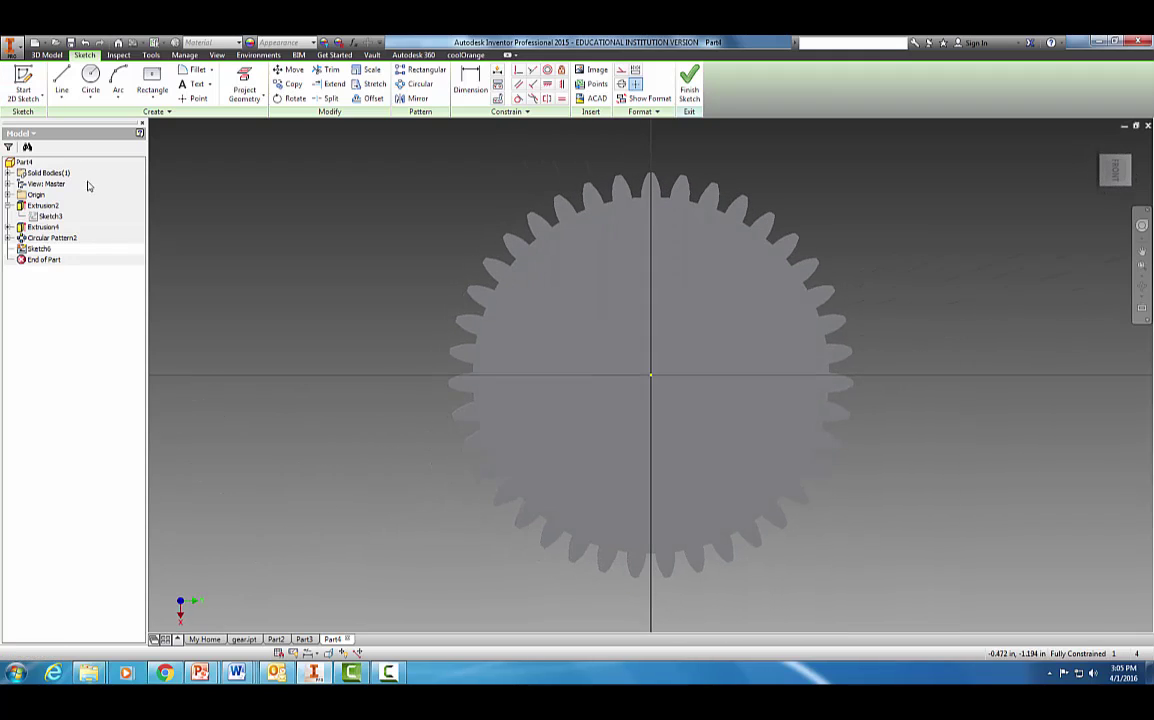
left_click(90, 80)
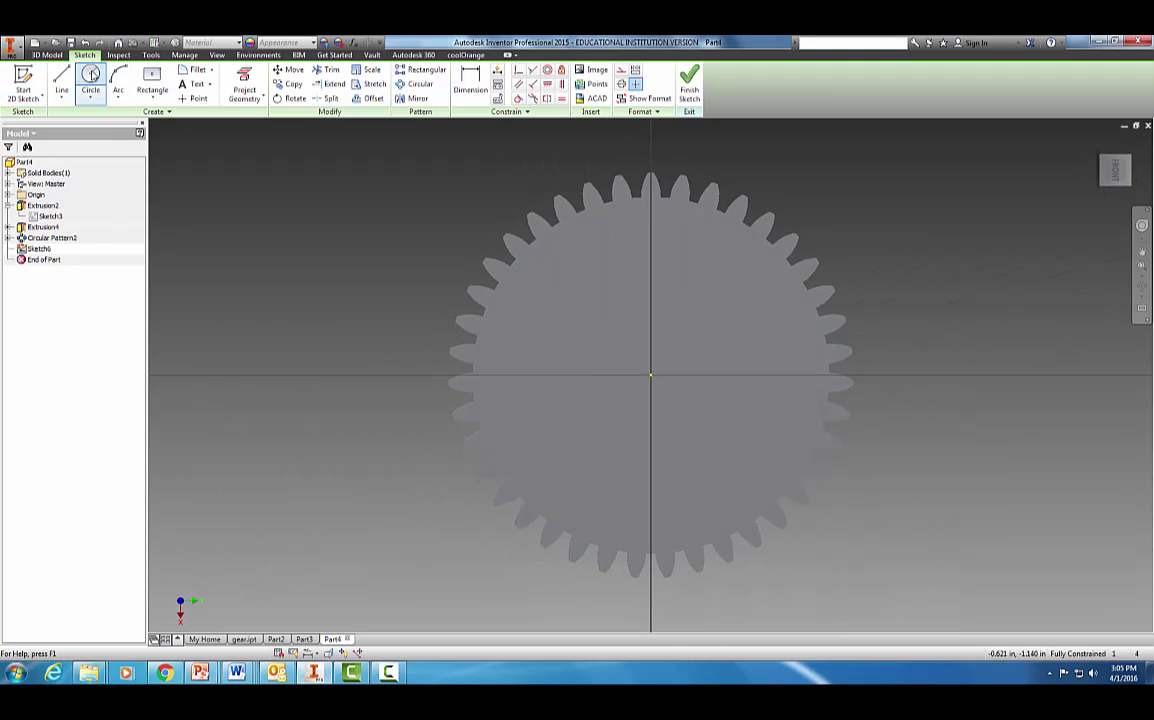
left_click(649, 375)
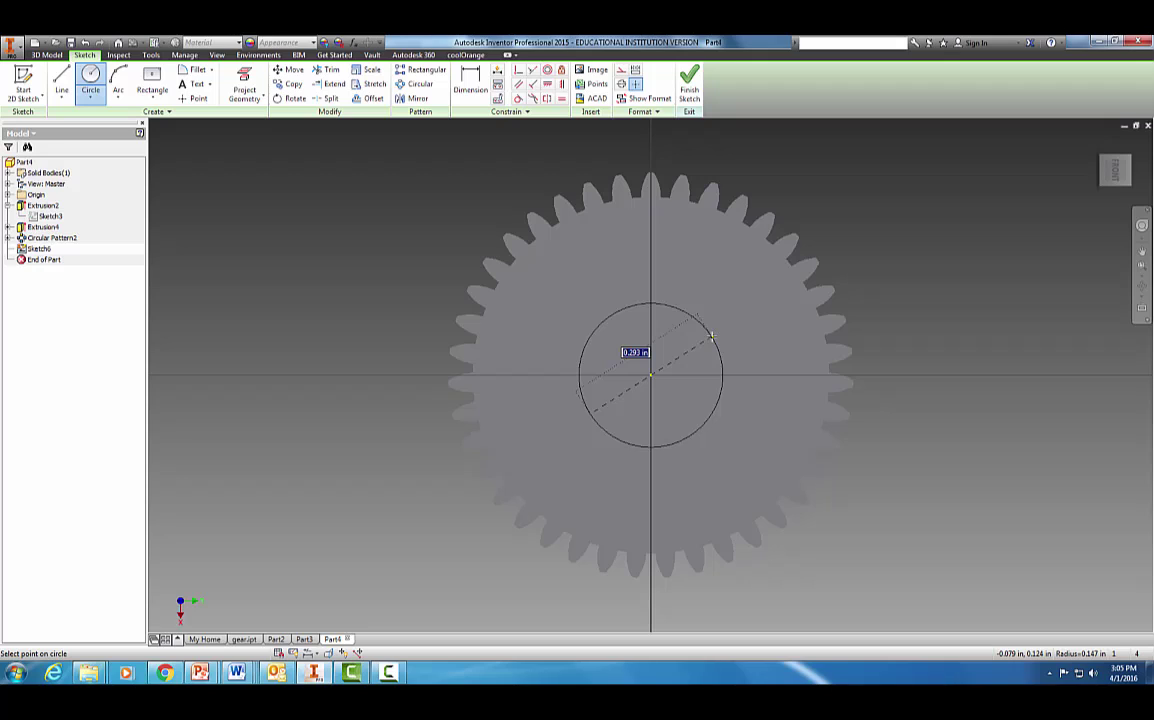
type(".26")
key("Return")
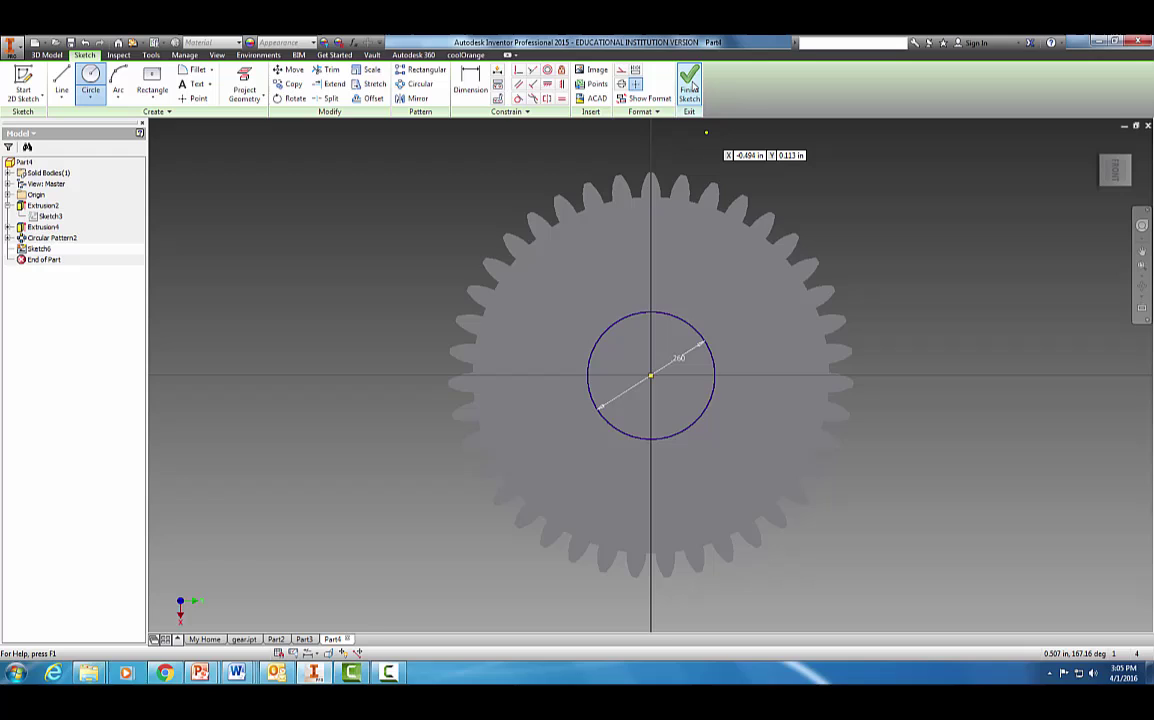
left_click(689, 85)
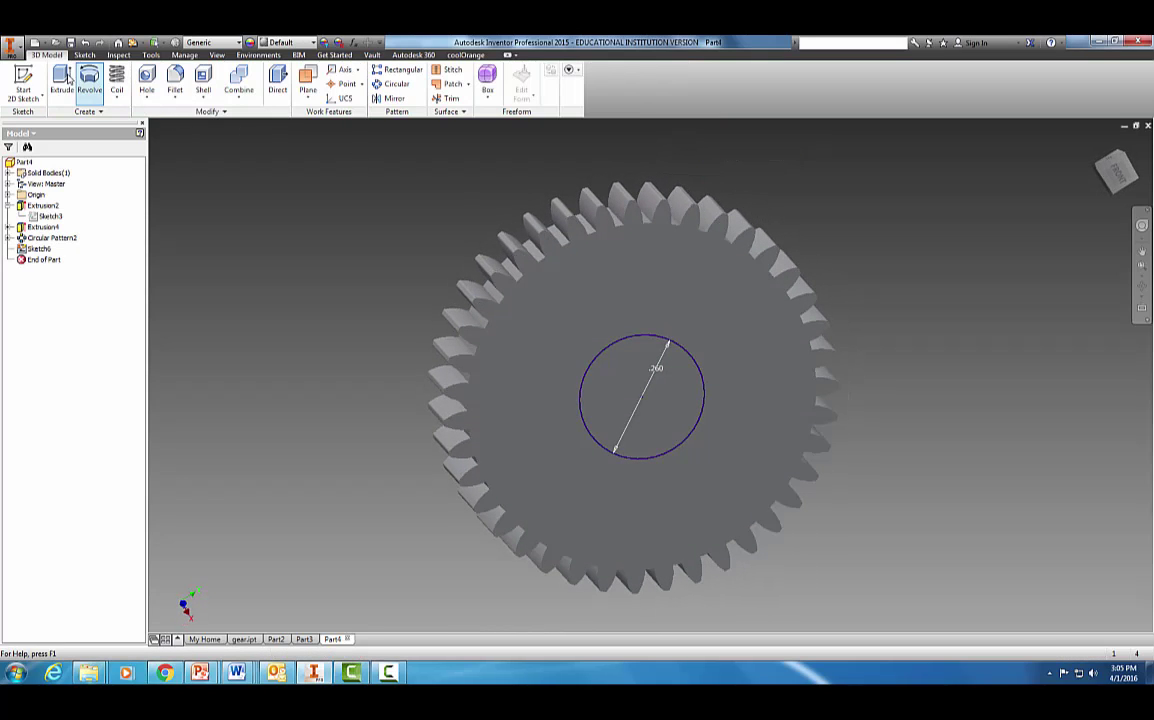
- Extrude the circle as a reversed cut through the gear, Extrusion5
left_click(62, 80)
left_click(287, 209)
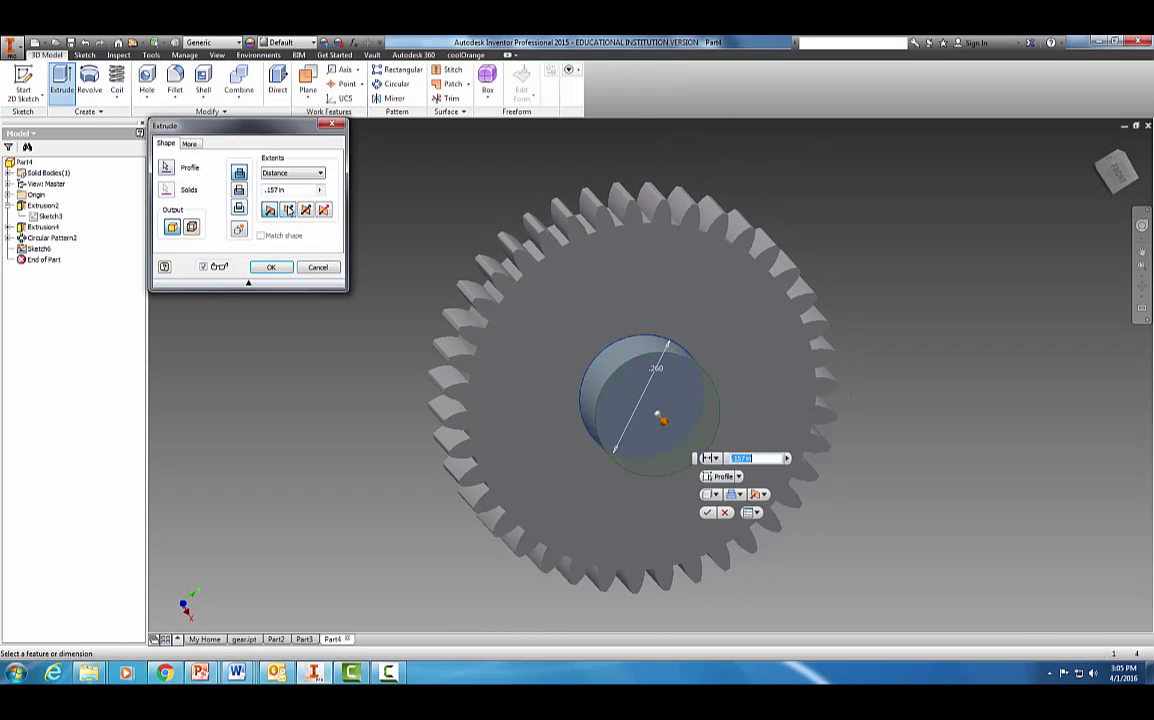
left_click(270, 266)
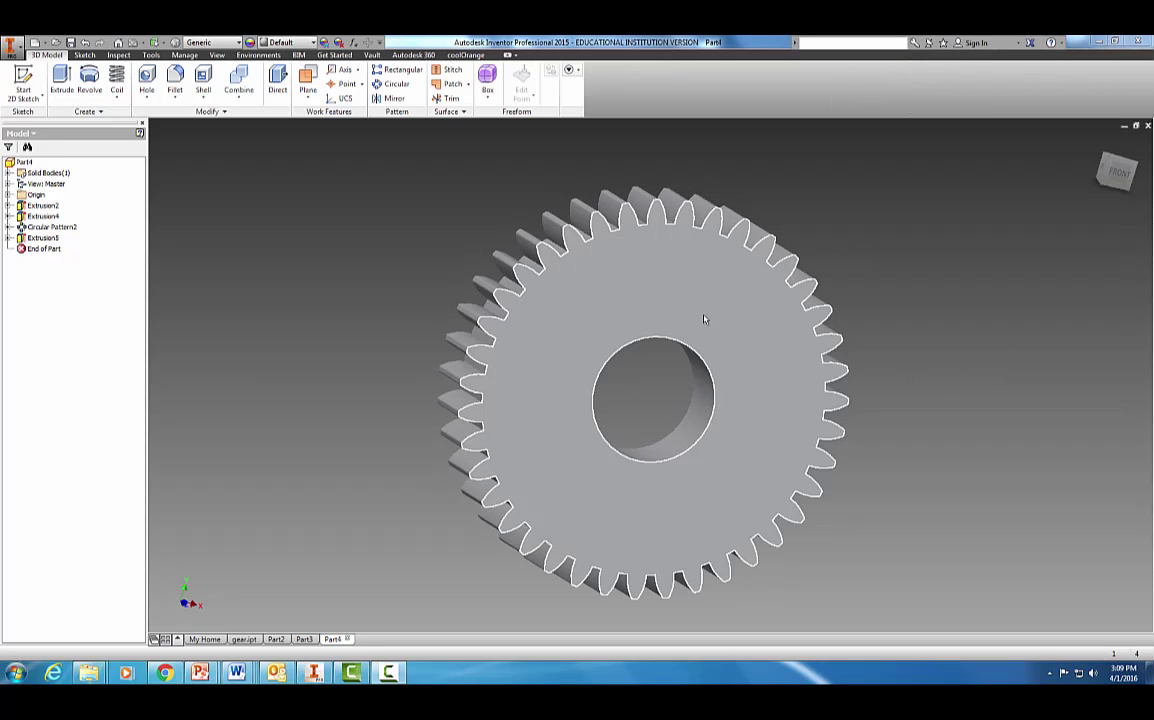
- On the front face, project the bore circle and offset it .05 outward
left_click(704, 319)
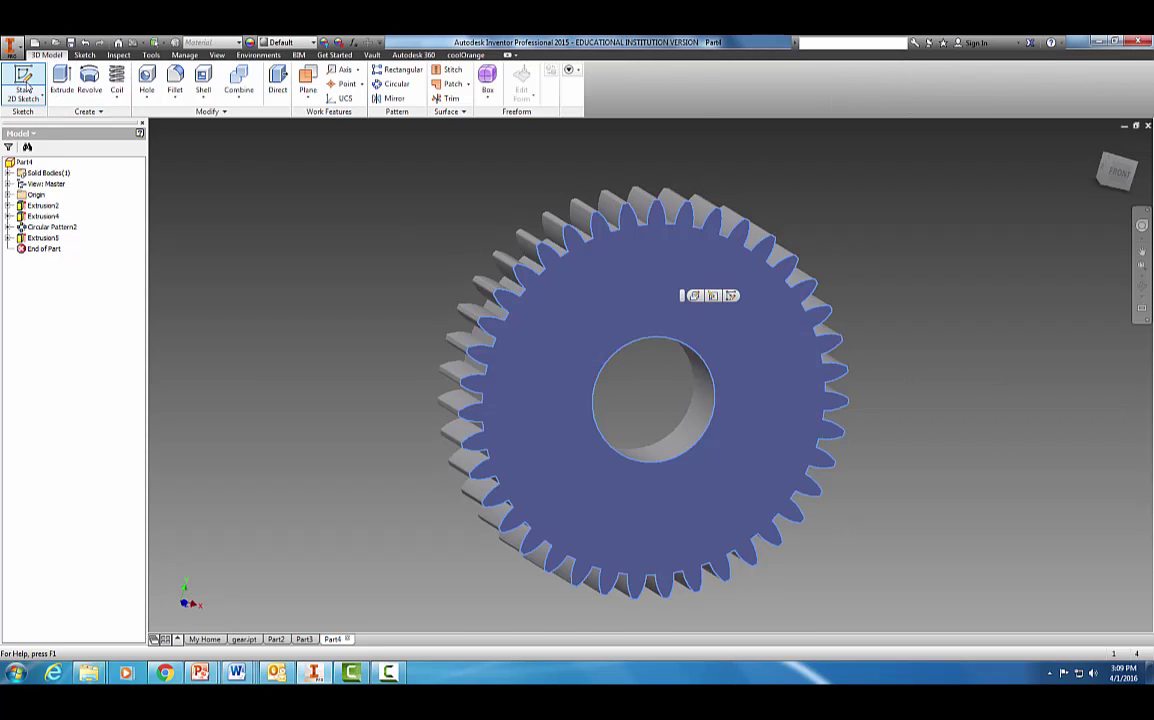
left_click(27, 88)
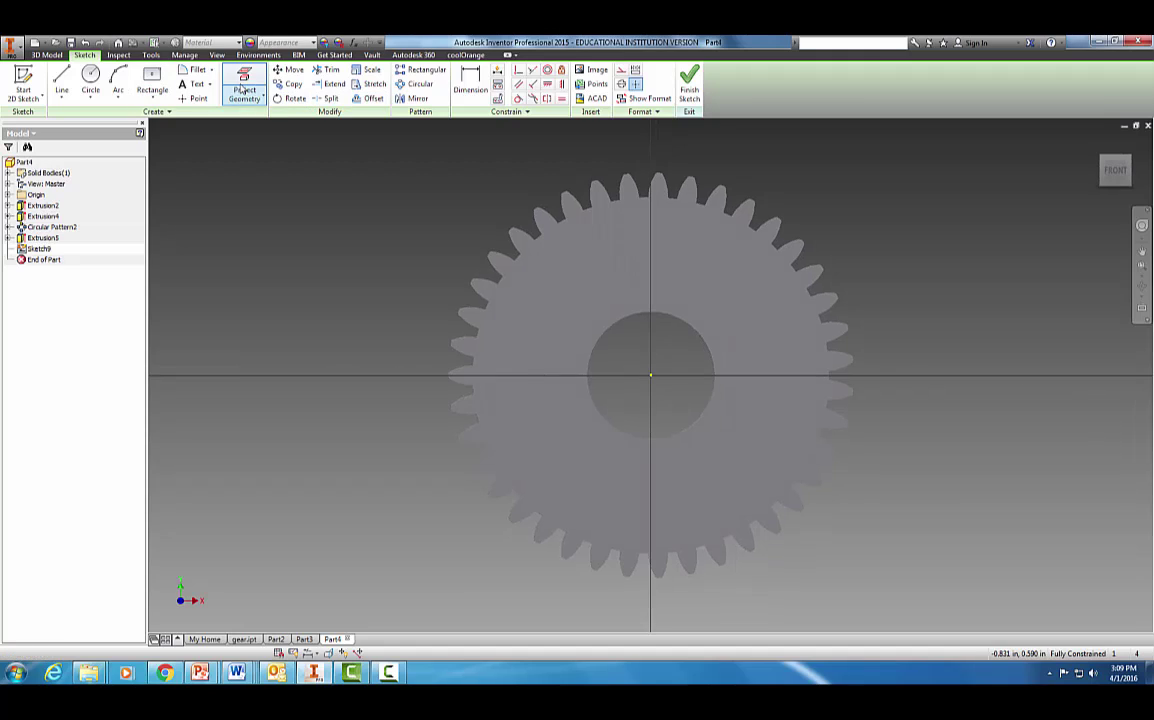
left_click(243, 88)
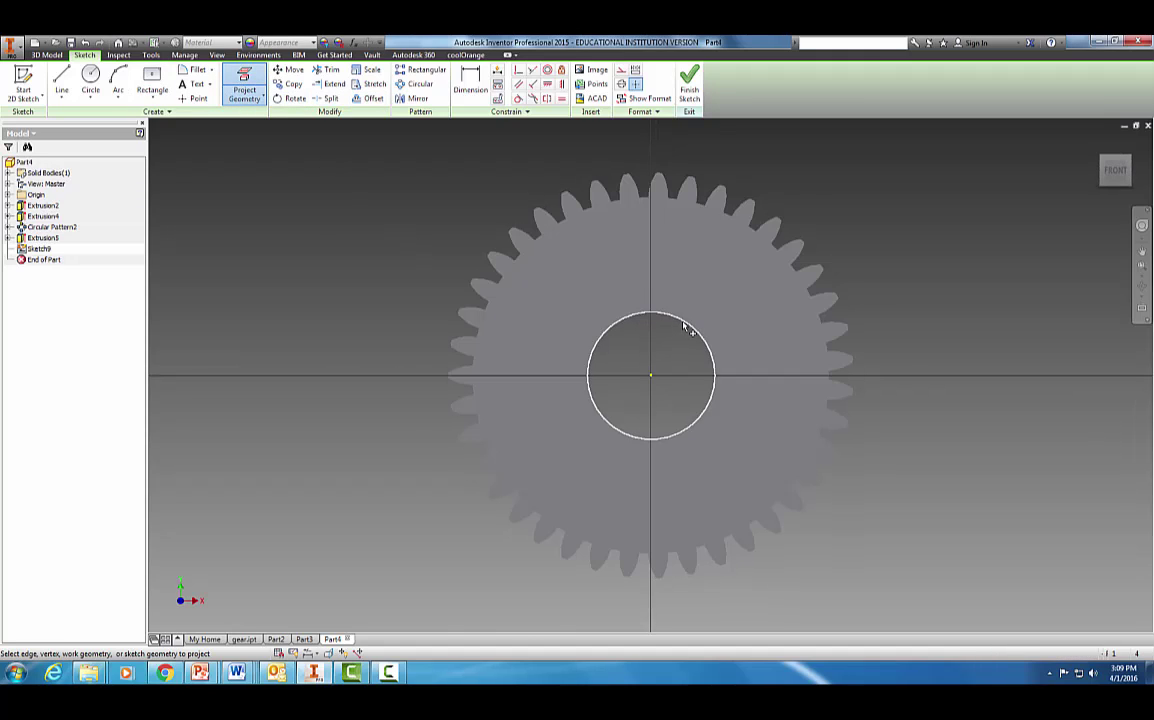
left_click(687, 328)
key("o")
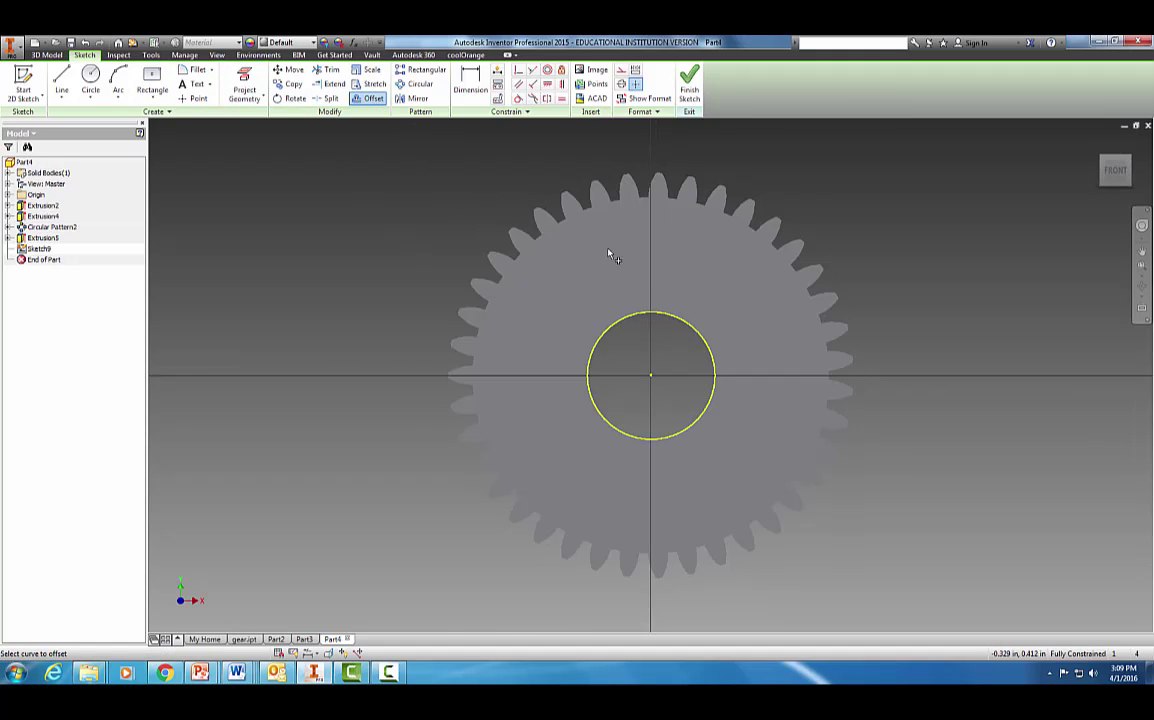
left_click(687, 323)
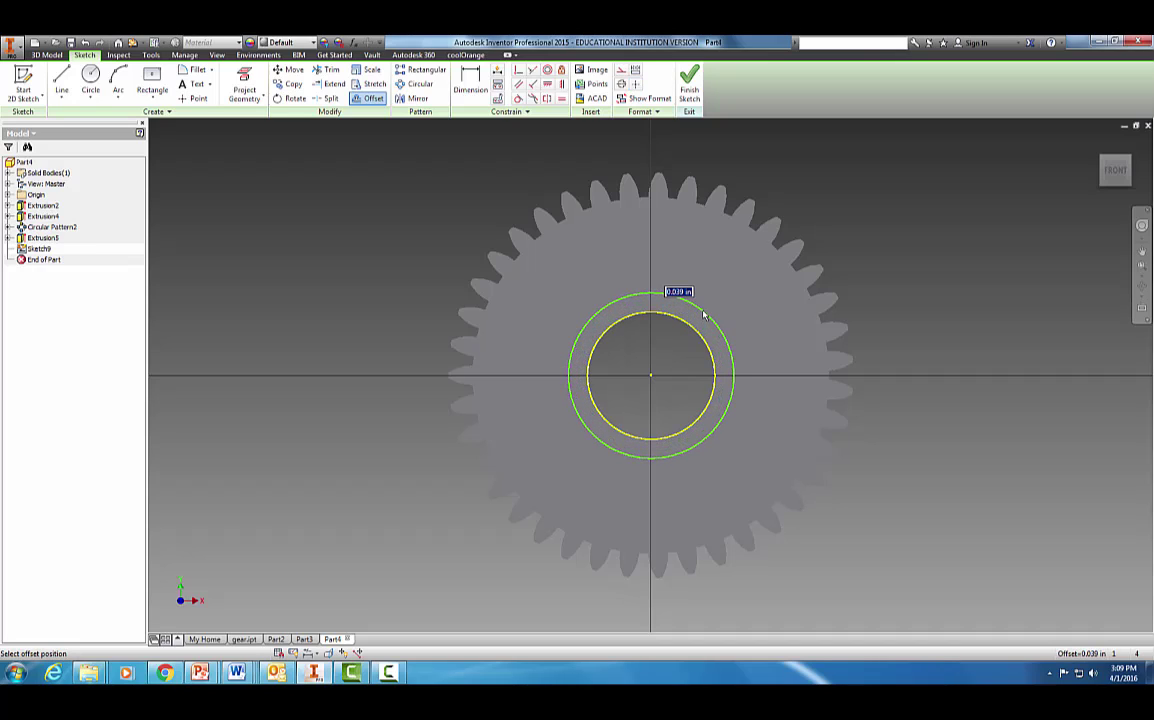
type(".05")
key("Return")
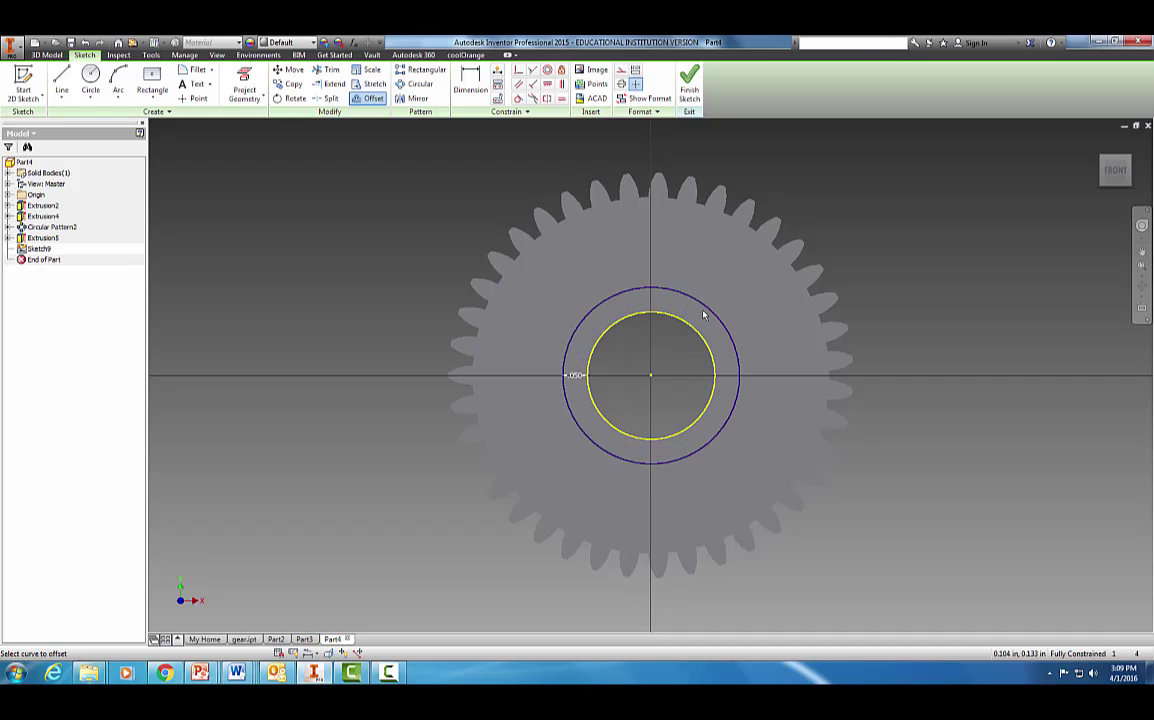
left_click(686, 90)
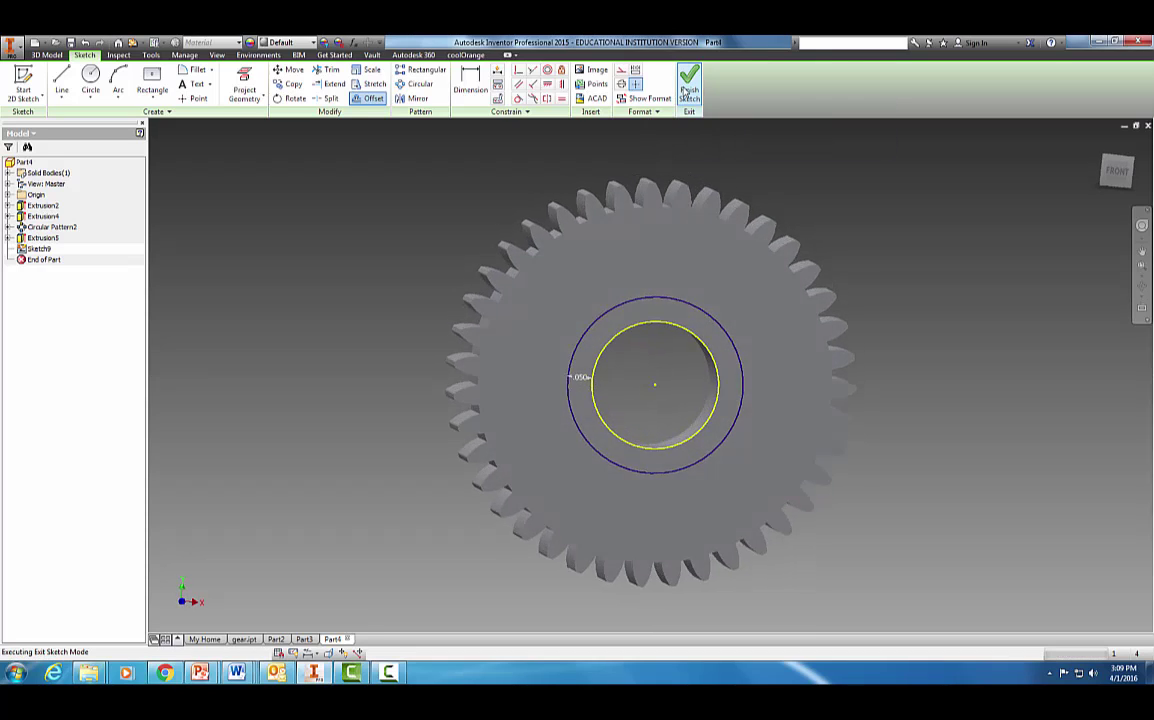
- Extrude the ring between the two circles 0.2 in as the hub
left_click(60, 85)
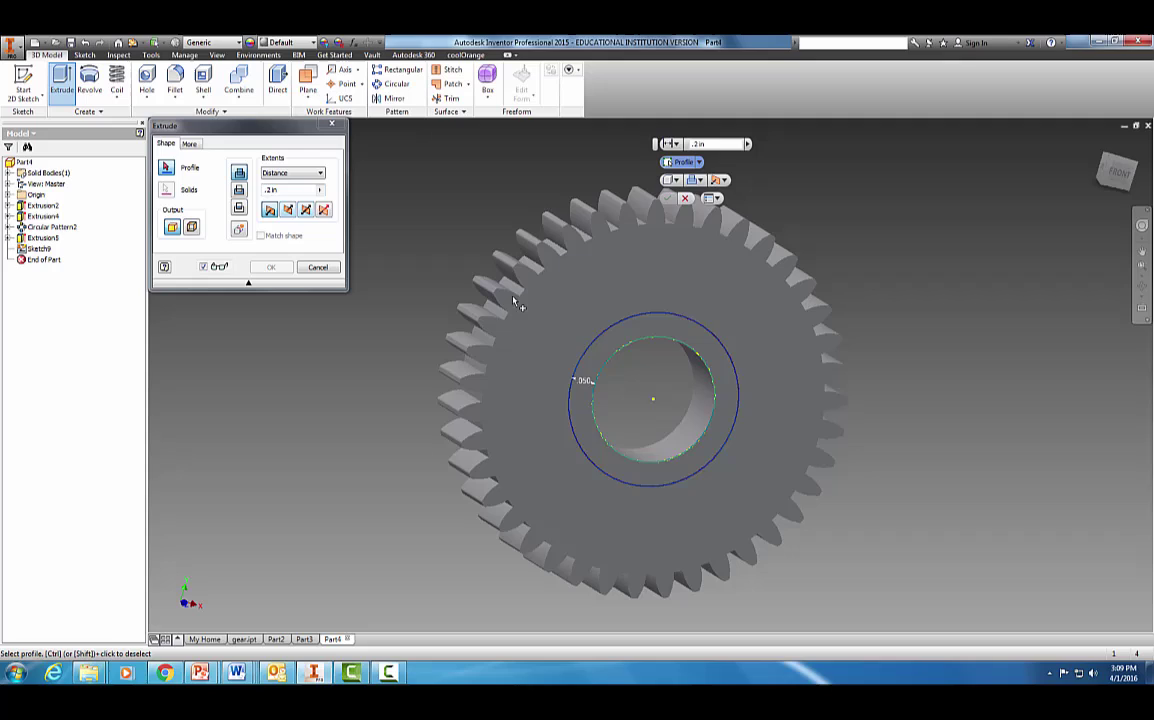
left_click(592, 345)
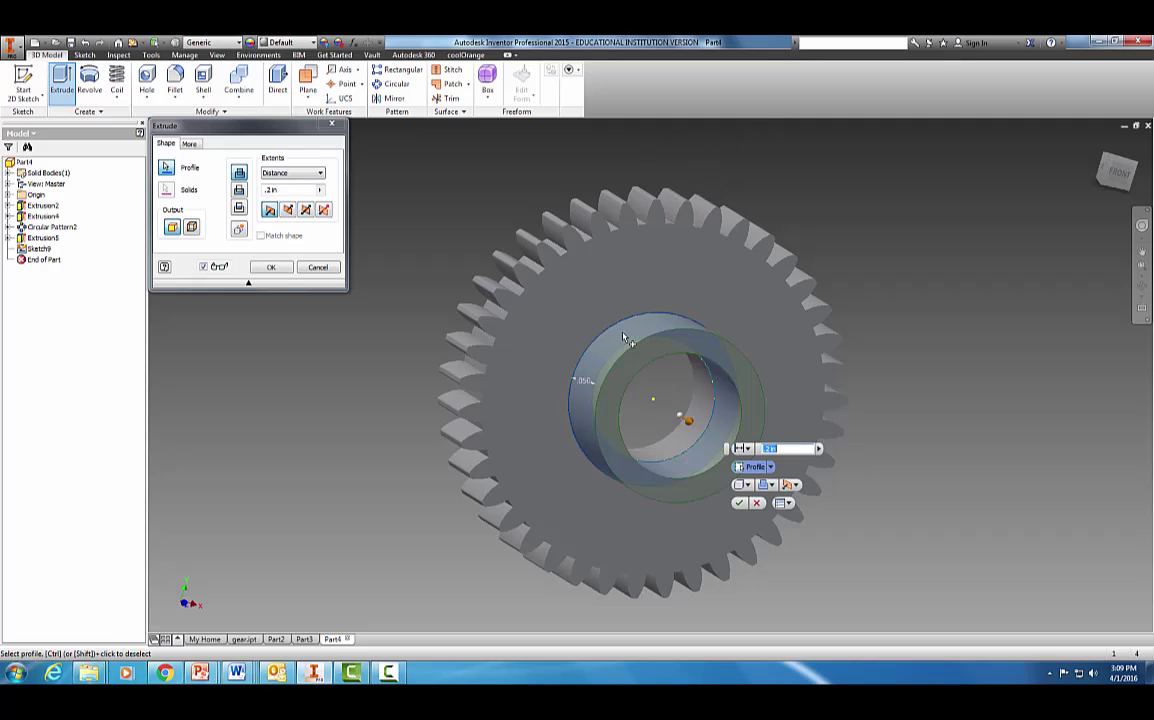
left_click(272, 268)
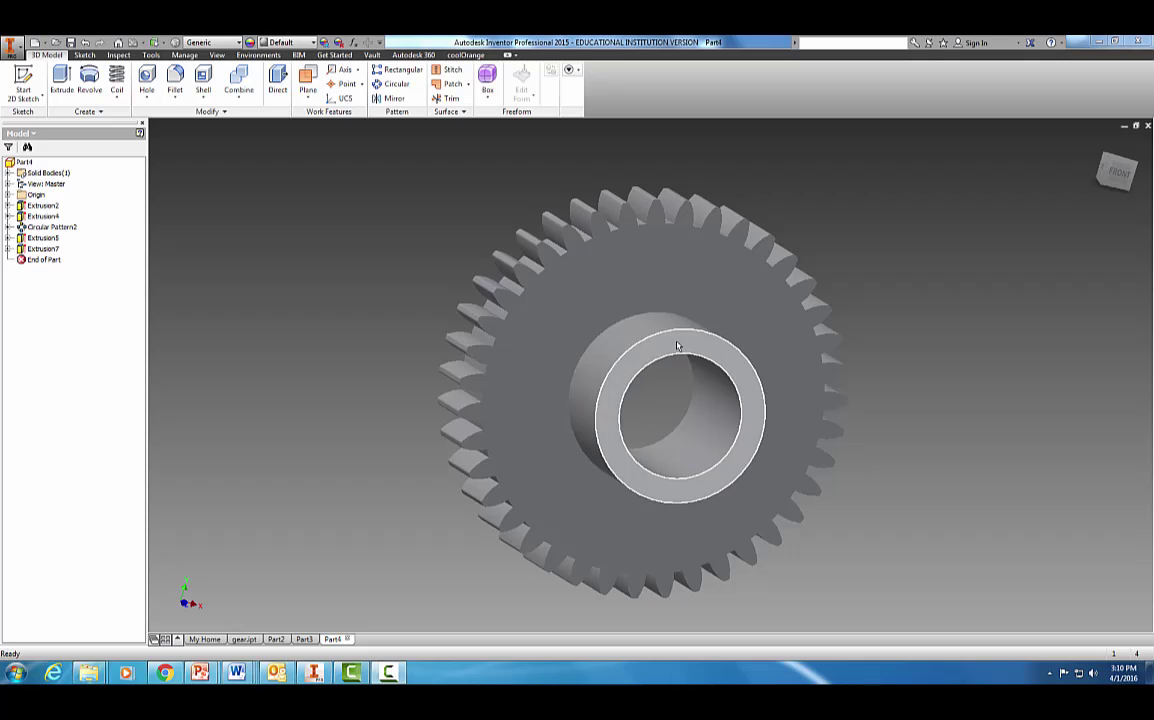
- Start a sketch on the hub's end face and project the outer hub circle into it
left_click(677, 342)
left_click(23, 82)
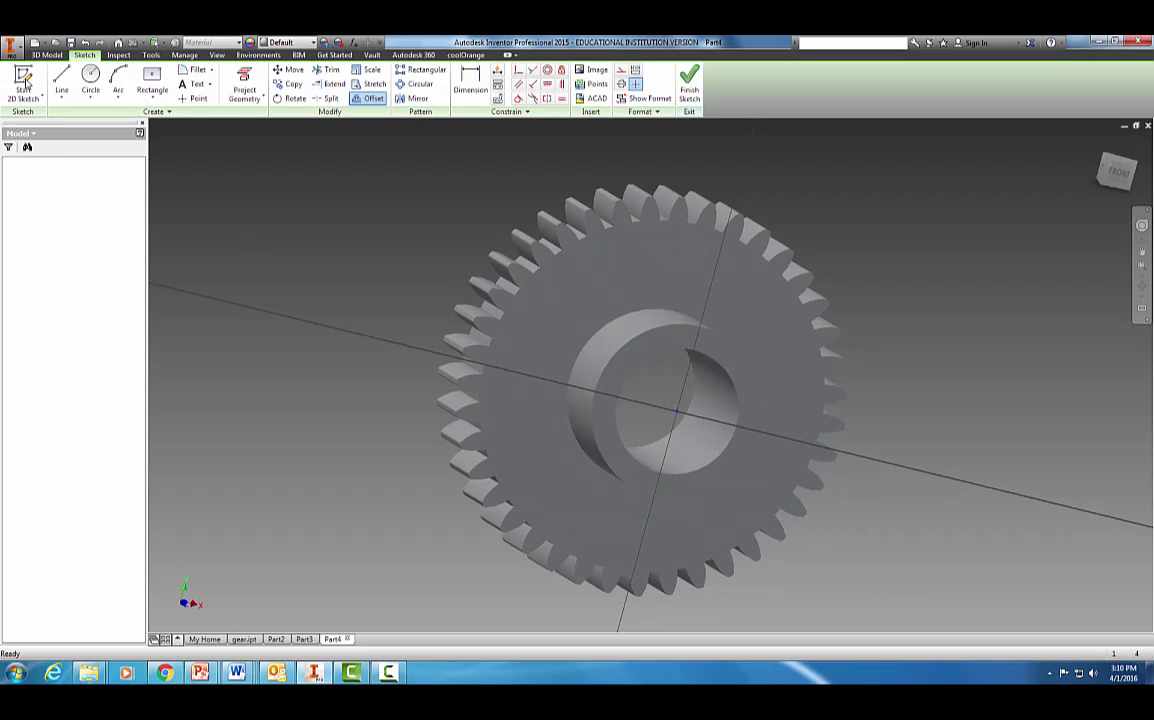
left_click(250, 77)
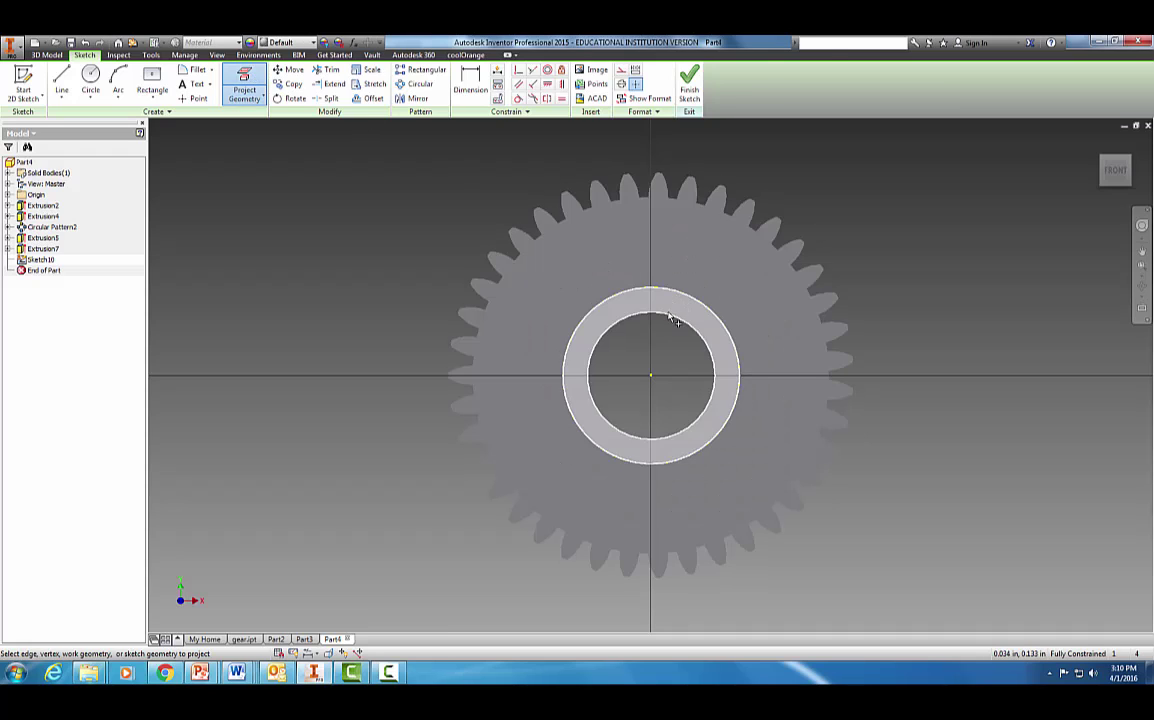
left_click(672, 318)
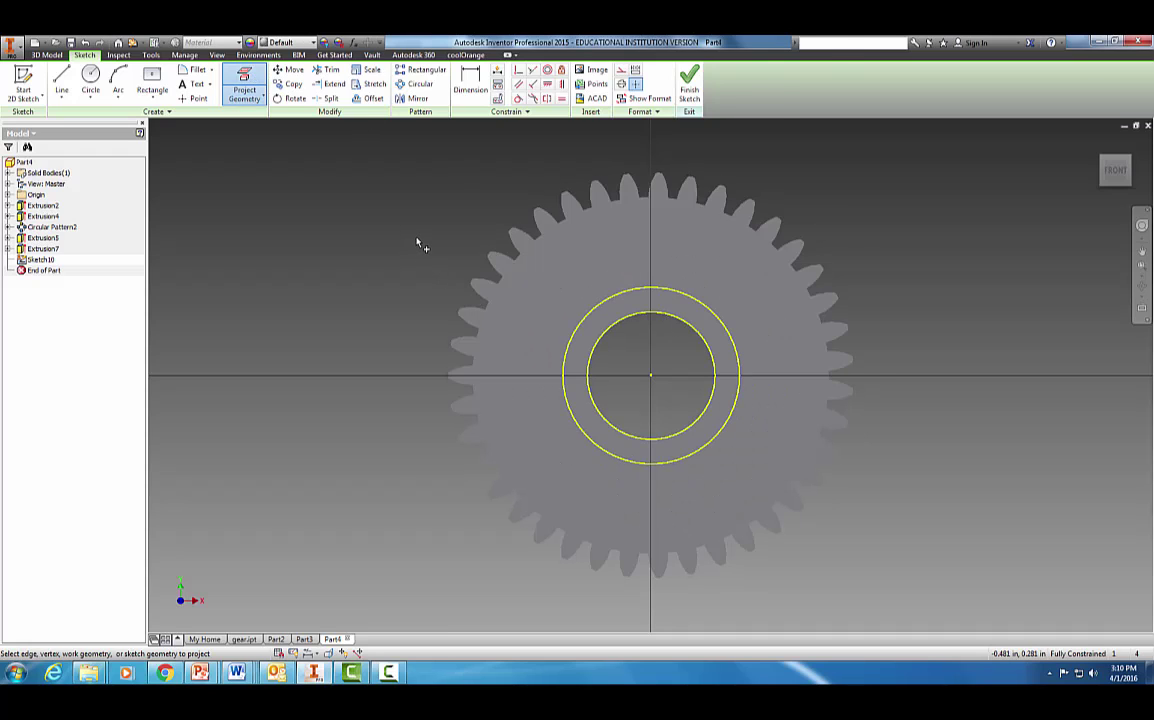
key("Escape")
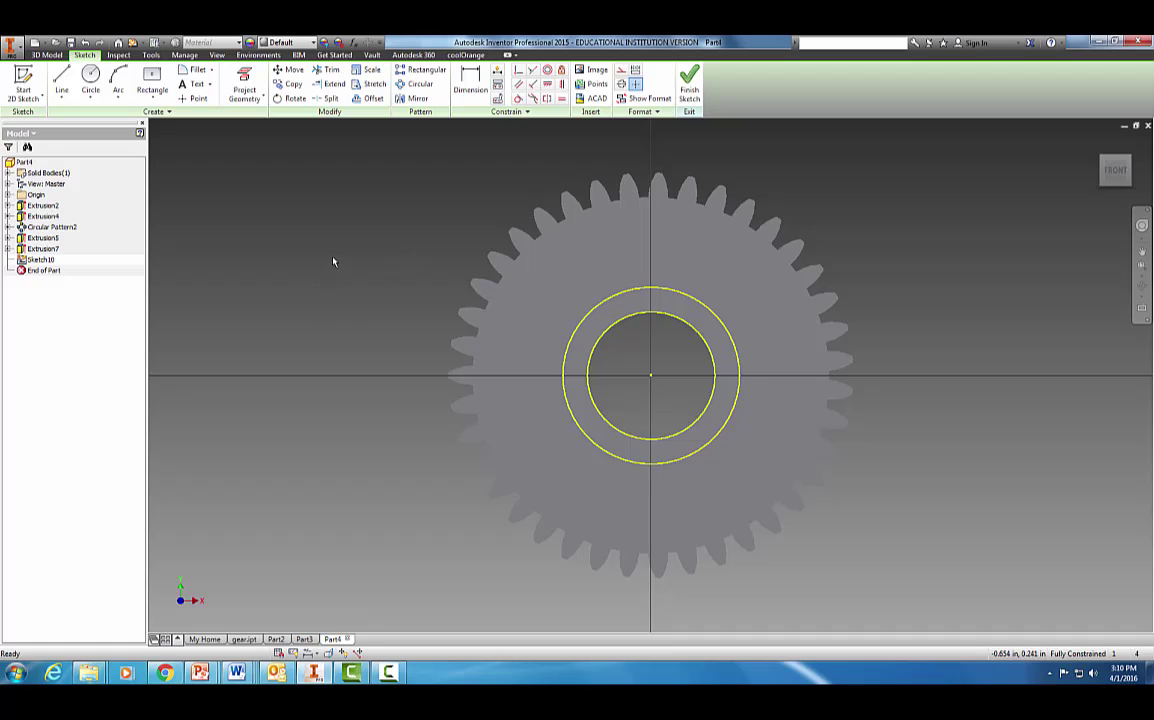
- Draw a narrow centre-point rectangle from the hole centre across the hub ring
left_click(153, 100)
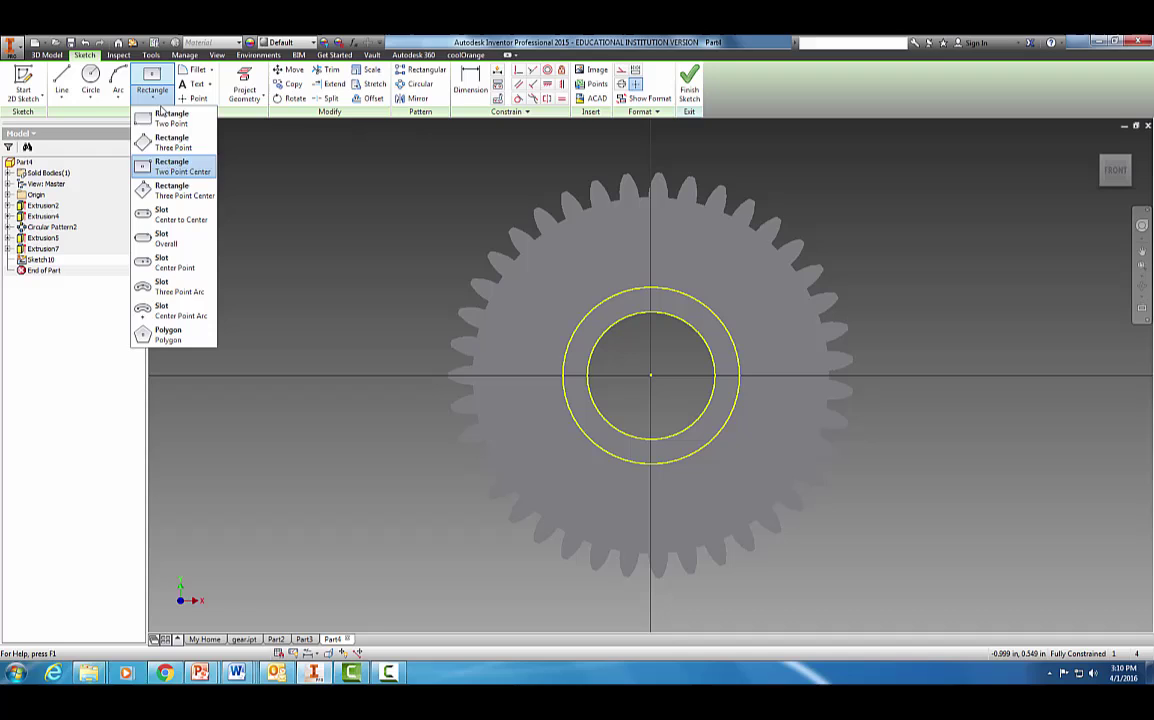
left_click(183, 174)
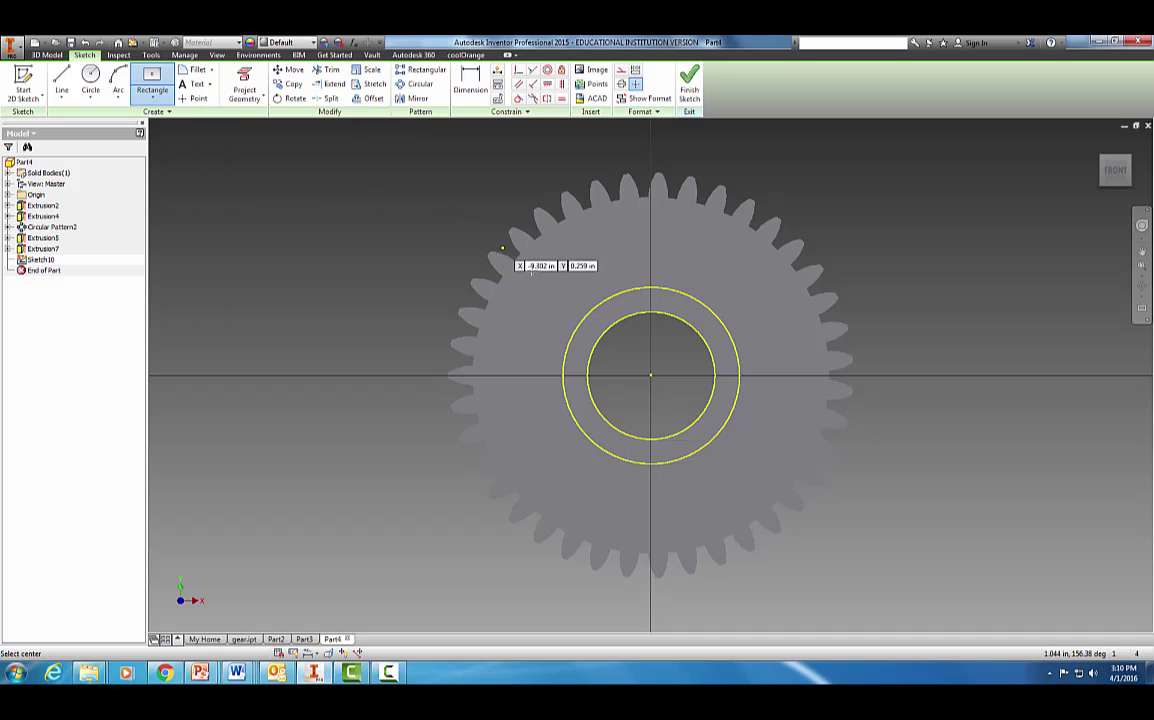
left_click(650, 375)
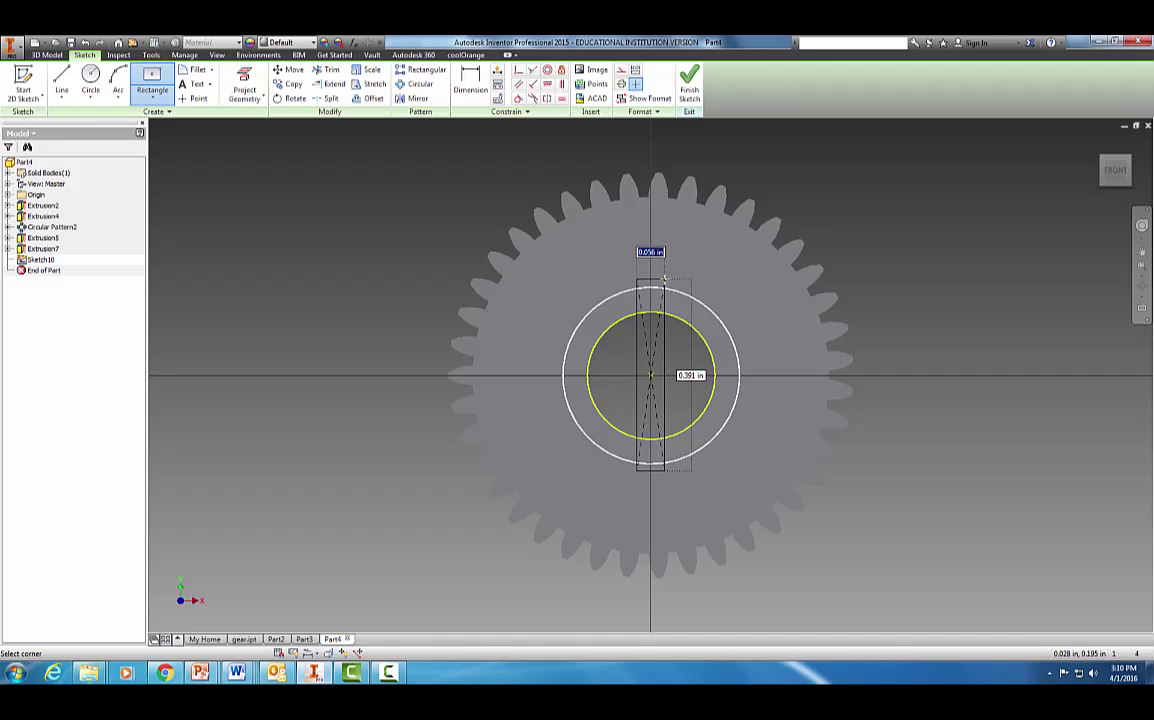
left_click(663, 278)
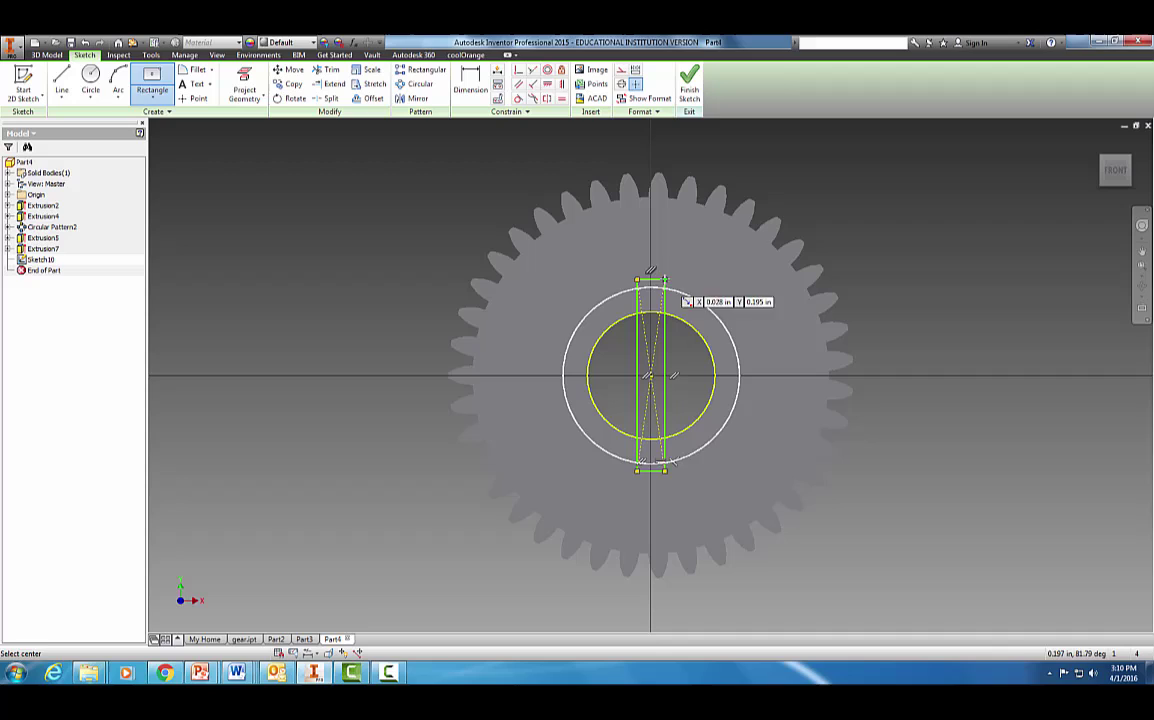
key("Escape")
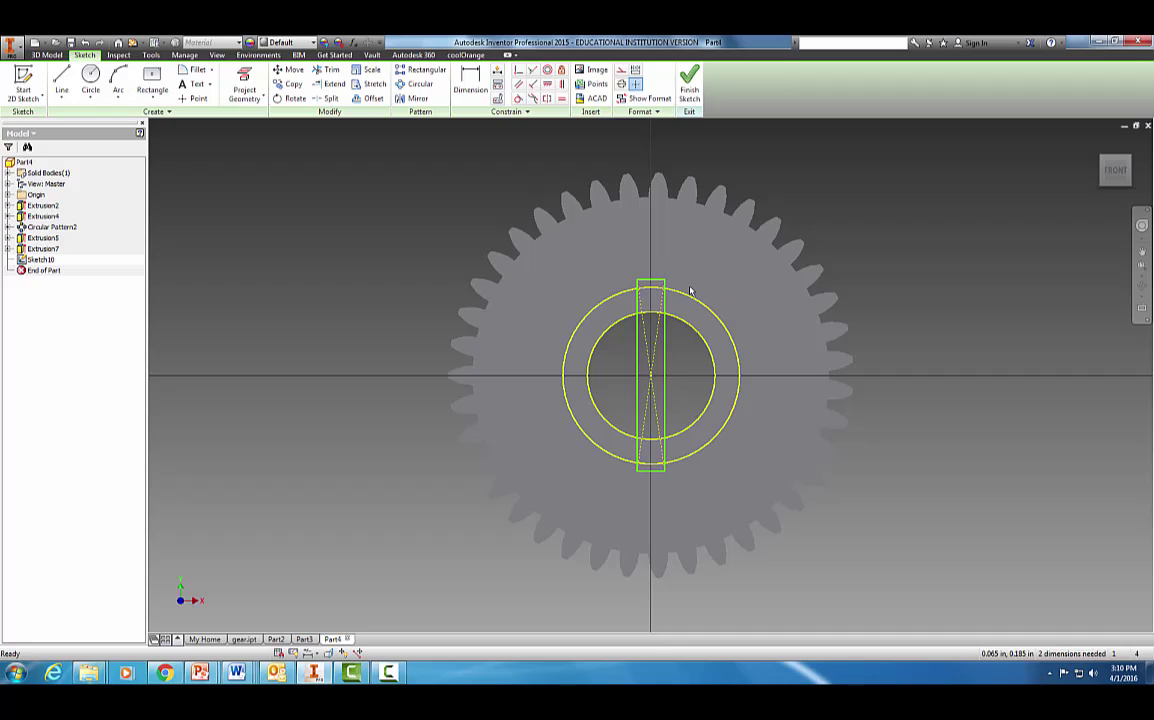
- Trim the excess rectangle lines, leaving two short radial lines at the ring's top
left_click(329, 70)
left_click(649, 284)
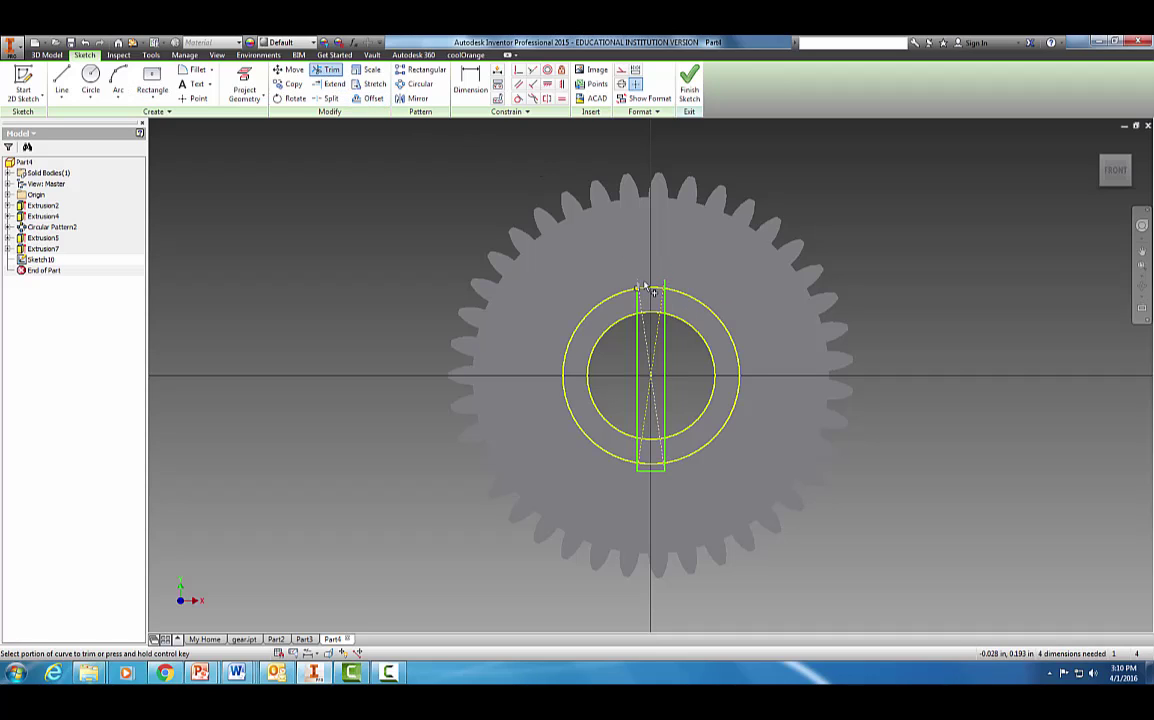
left_click(664, 301)
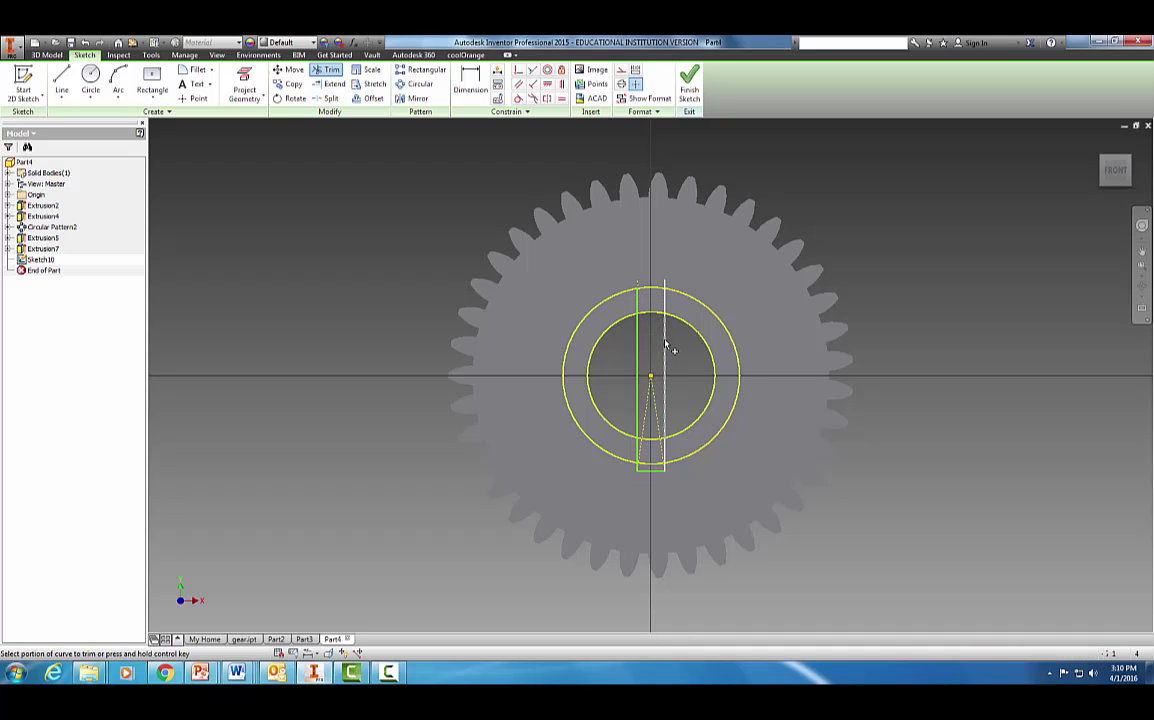
left_click(664, 343)
left_click(643, 355)
left_click(651, 408)
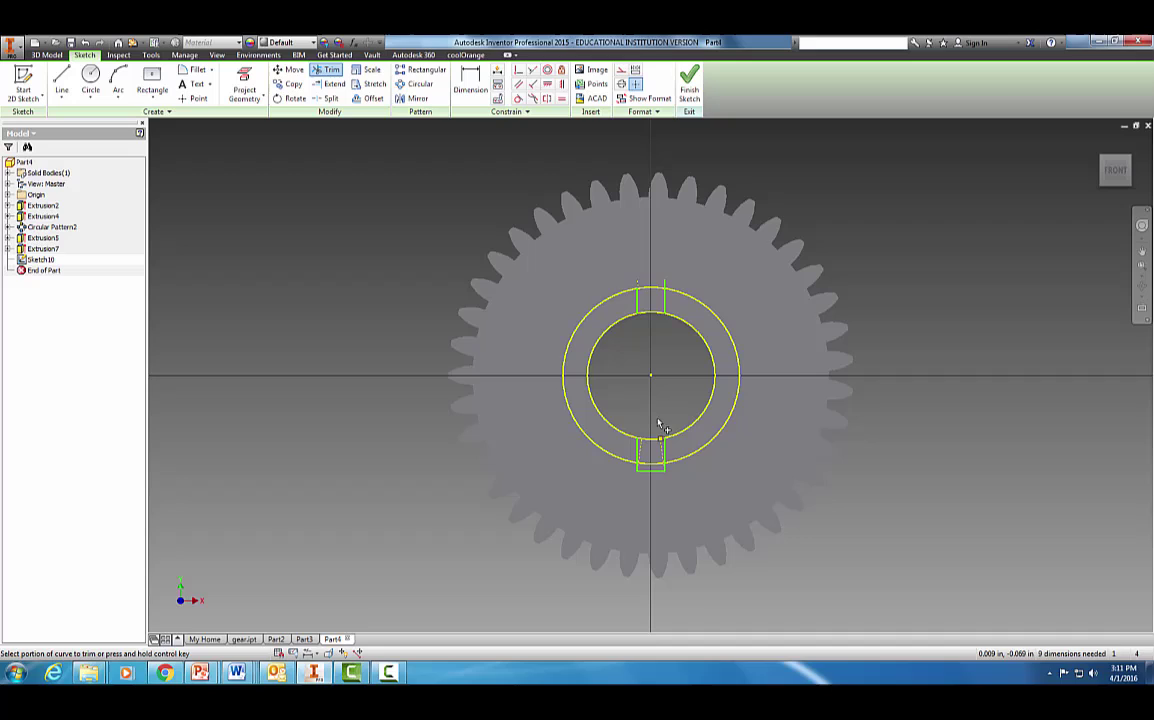
left_click(664, 452)
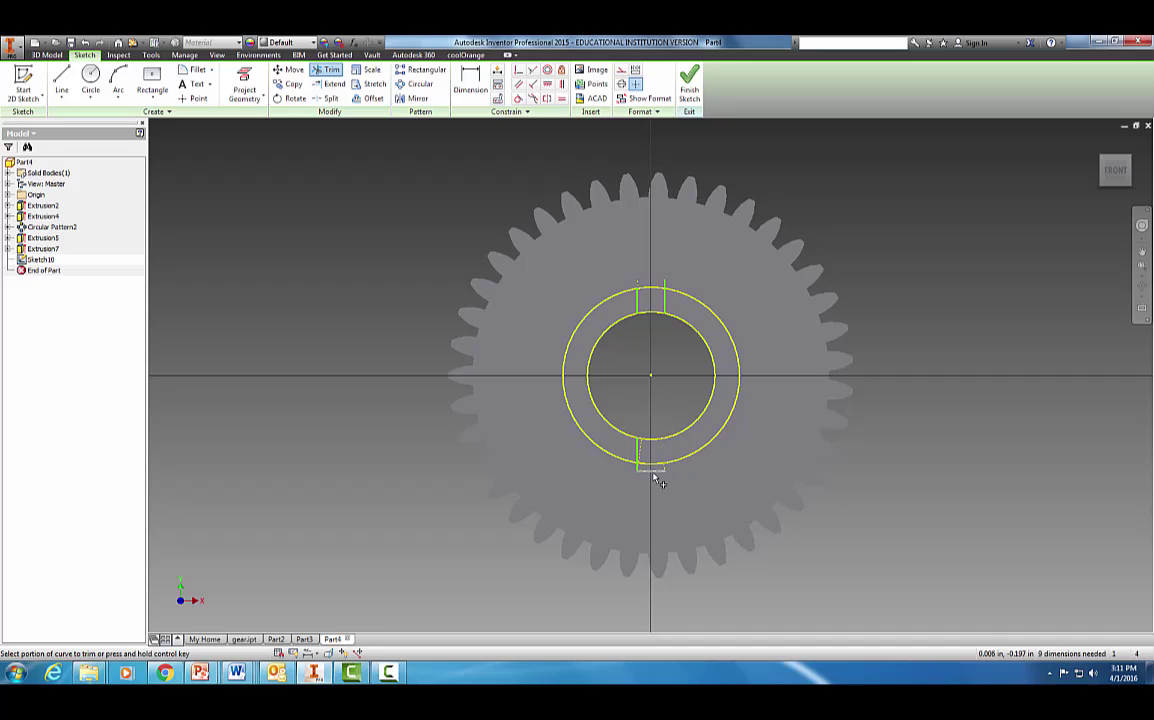
left_click(638, 452)
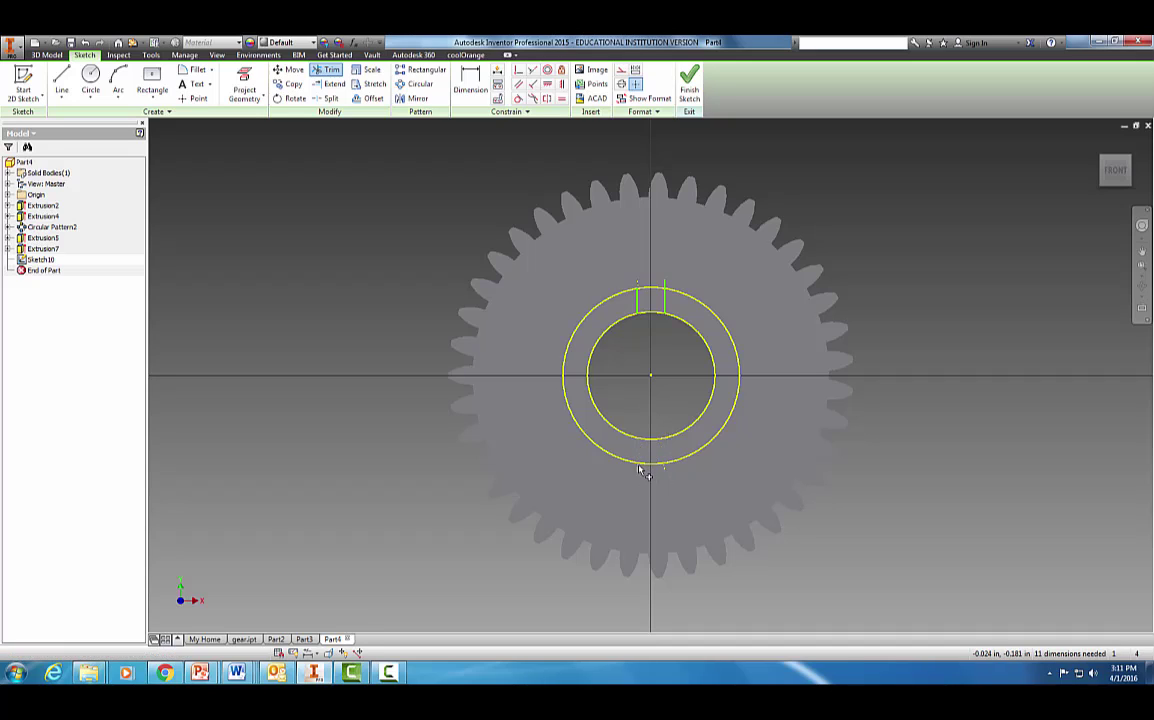
left_click(638, 287)
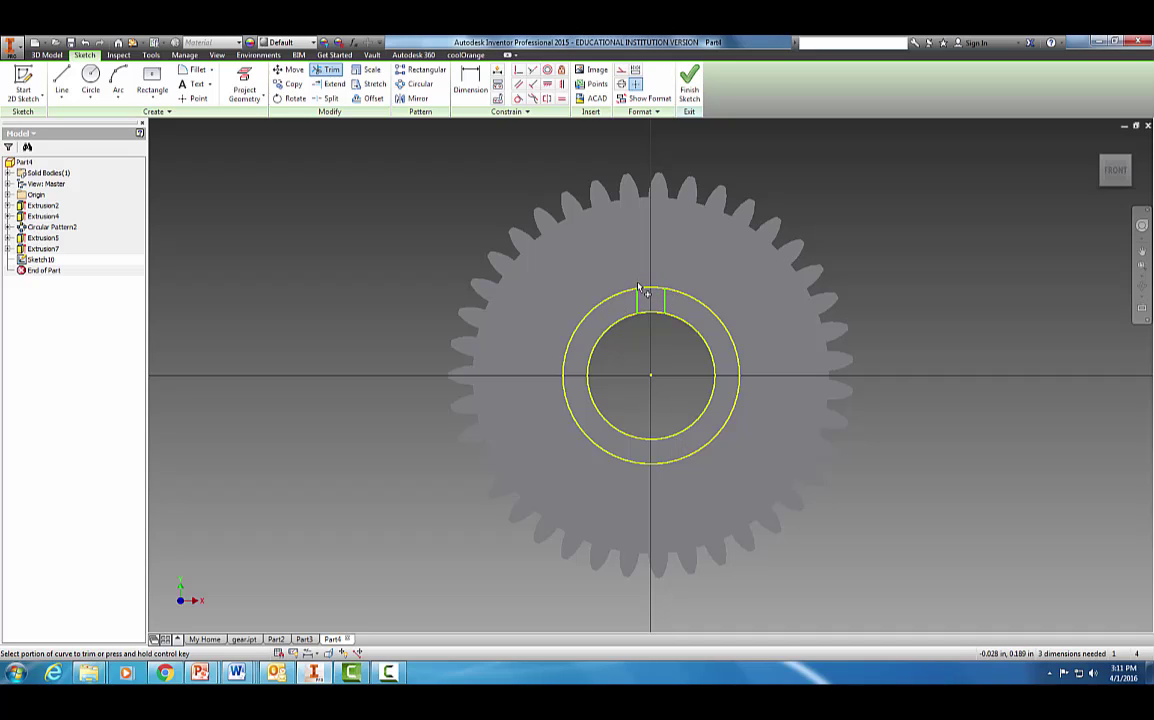
- Finish the keyway sketch and extrude the notch profile as a cut
left_click(691, 82)
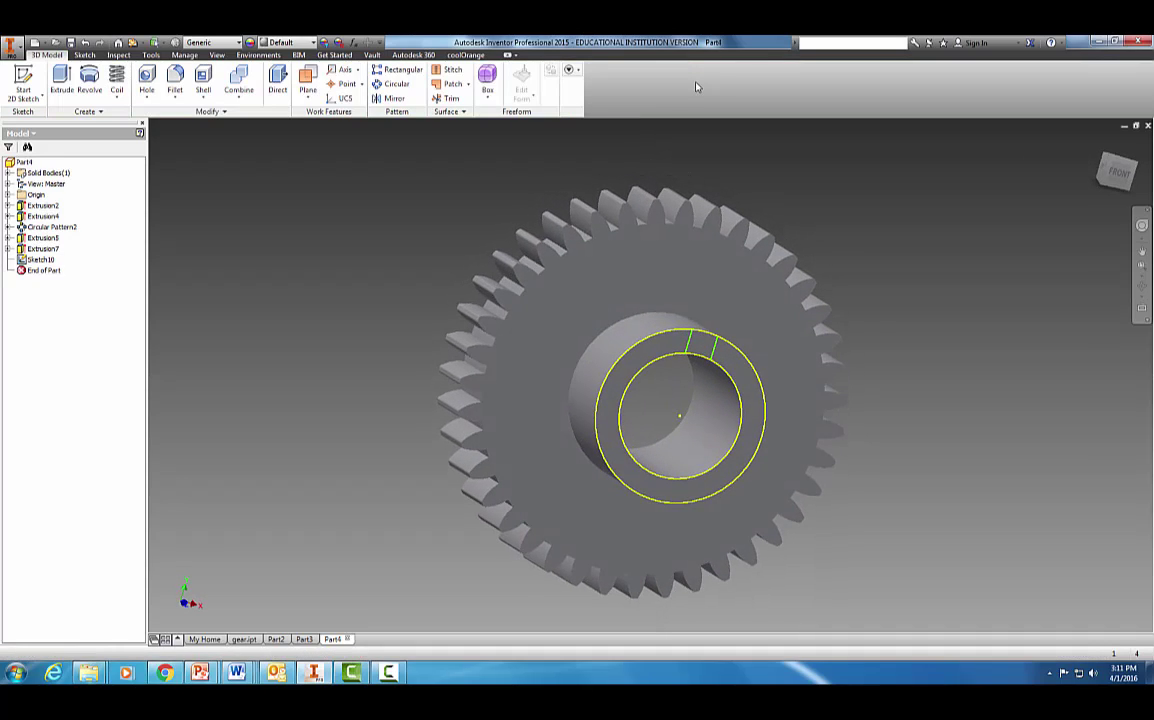
left_click(62, 80)
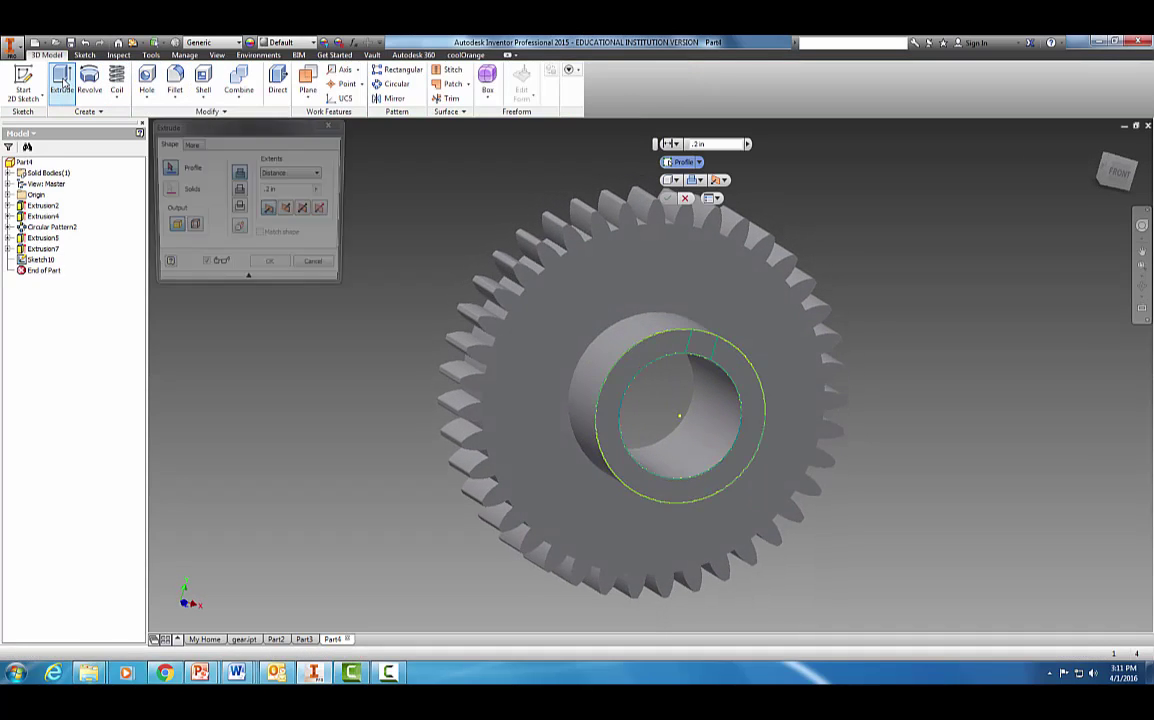
left_click(702, 346)
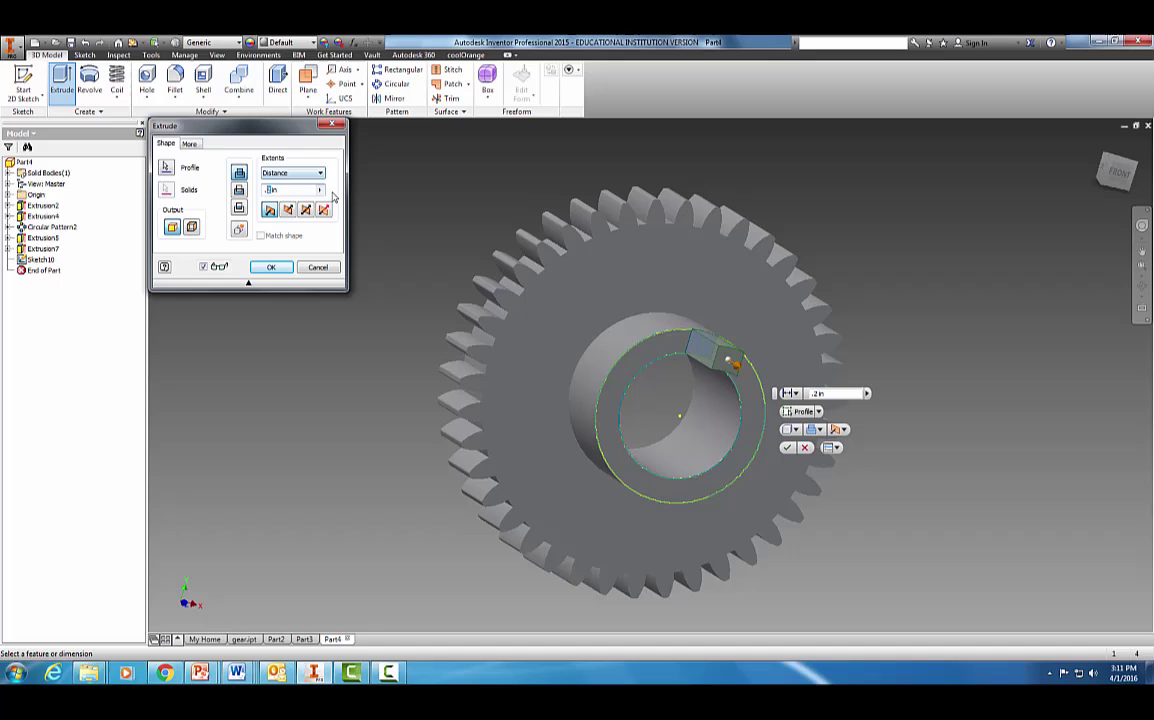
left_click(271, 267)
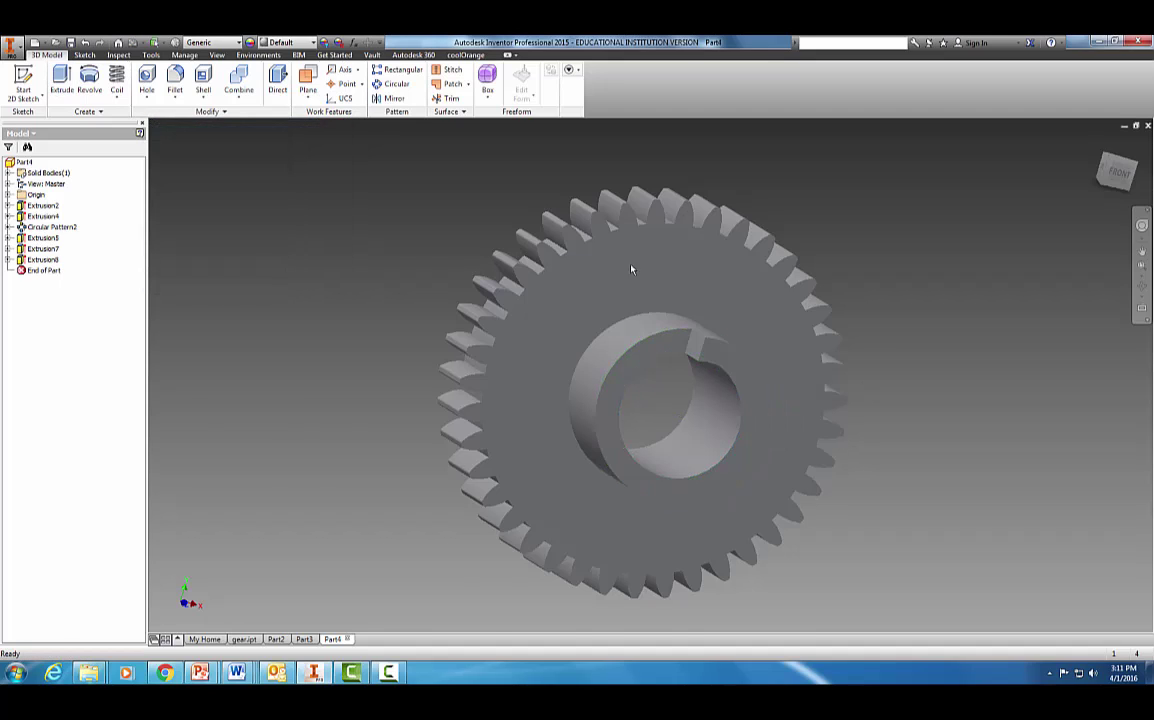
middle_click_drag(922, 242, 928, 247, "shift")
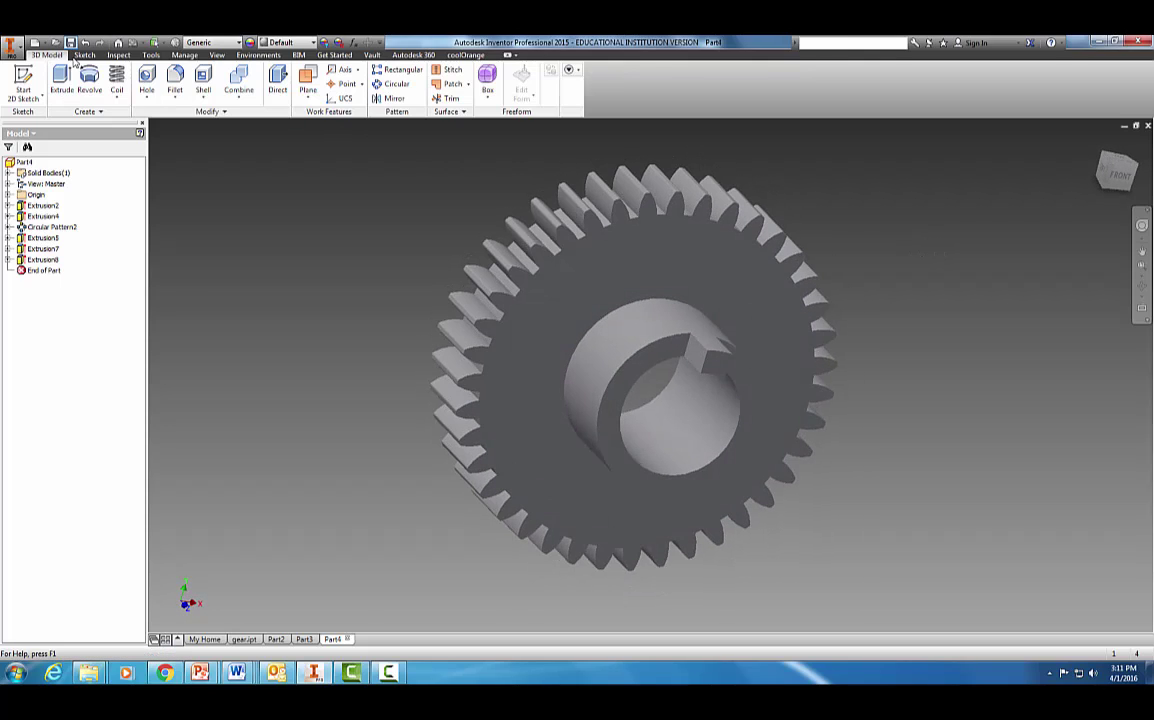
- Try flipping Extrusion8's direction, then abandon the failed edit
right_click(43, 248)
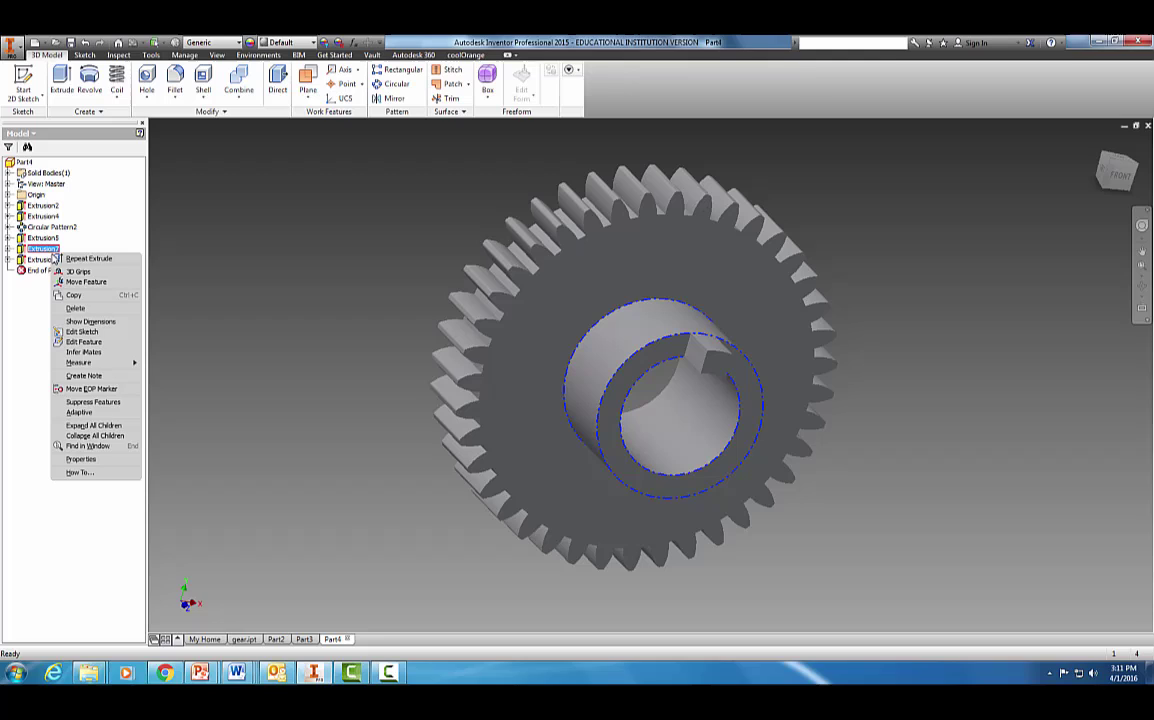
left_click(40, 259)
right_click(40, 259)
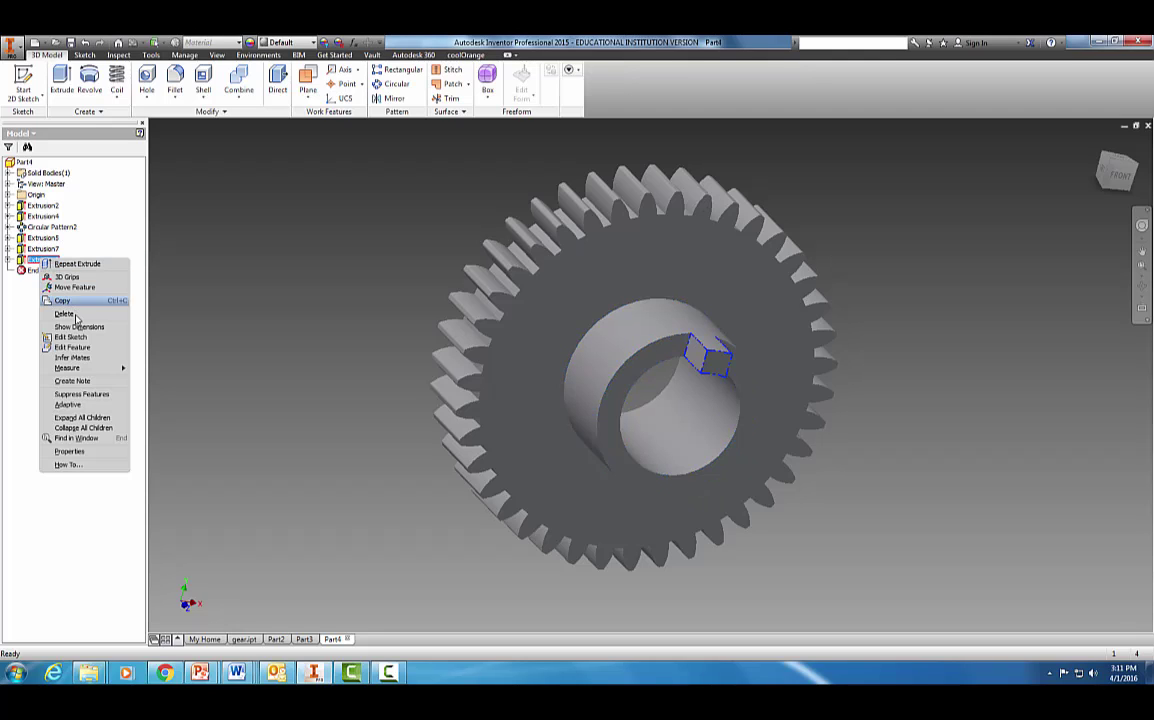
left_click(73, 347)
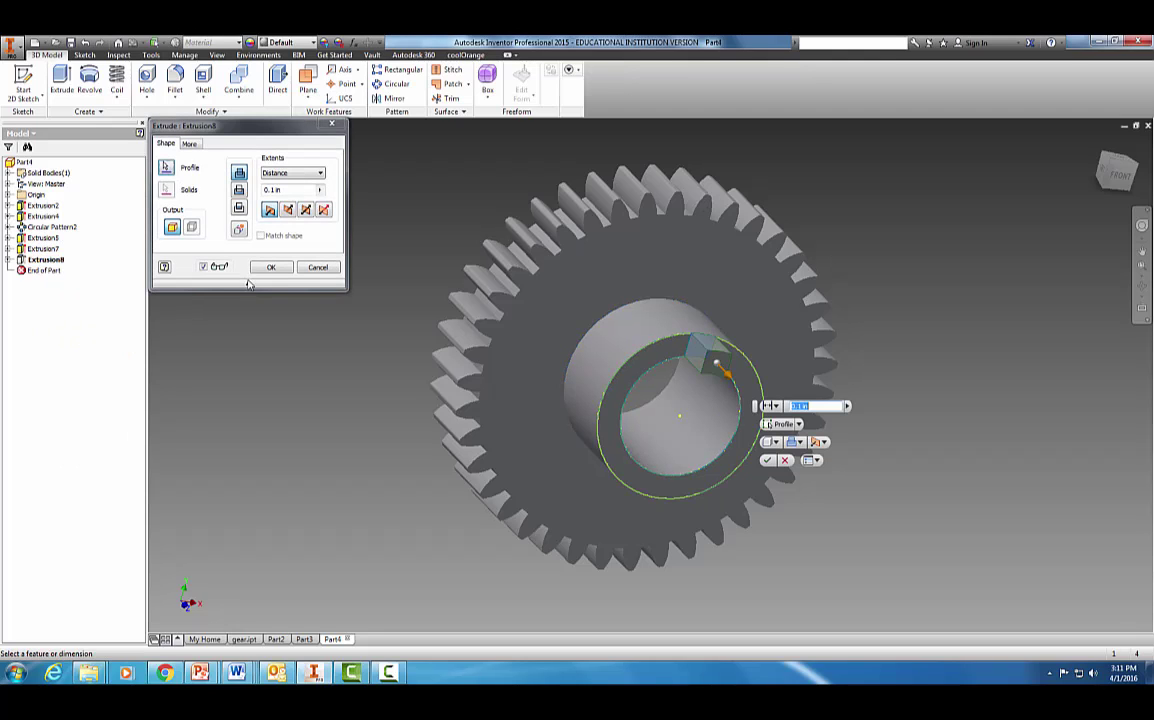
left_click(287, 210)
left_click(272, 267)
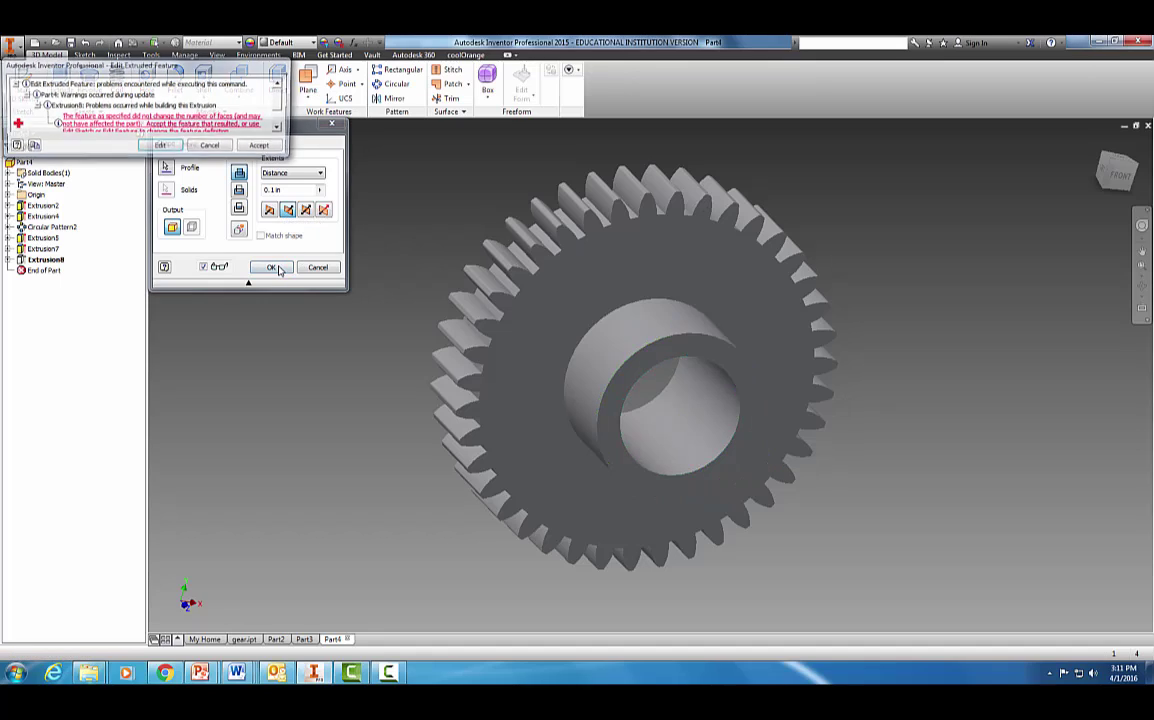
left_click(212, 148)
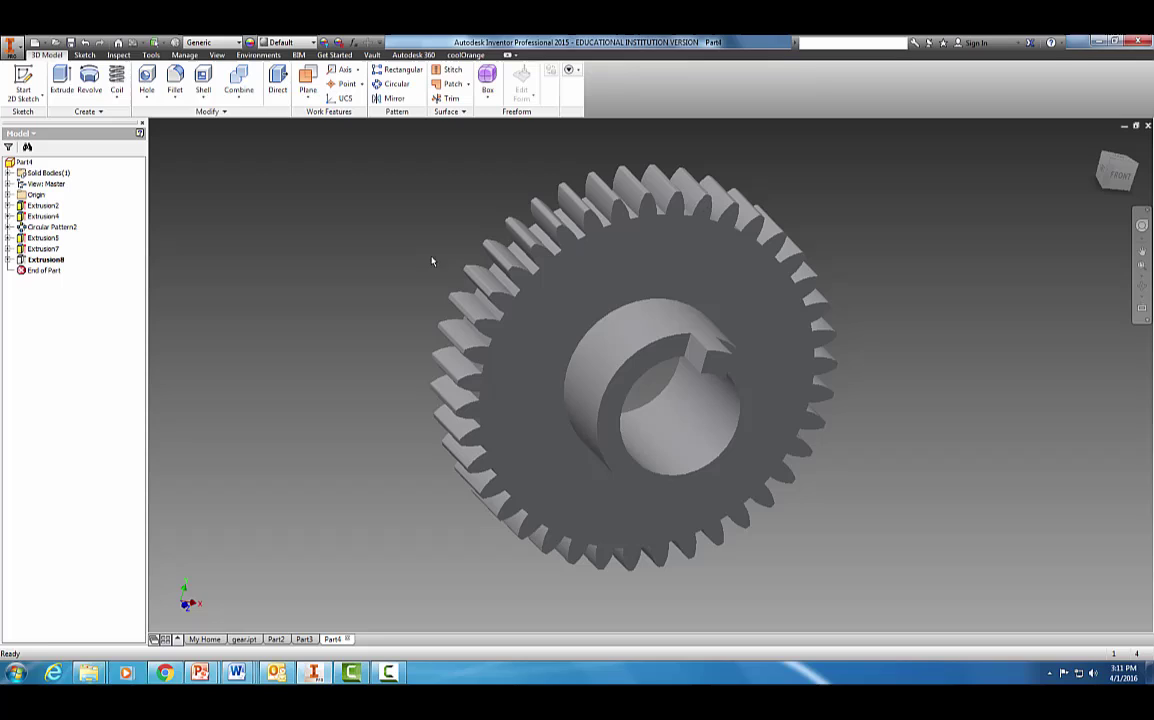
- Reopen Extrusion8 and reverse its cut so the keyway opens into the axle hole
left_click(56, 260)
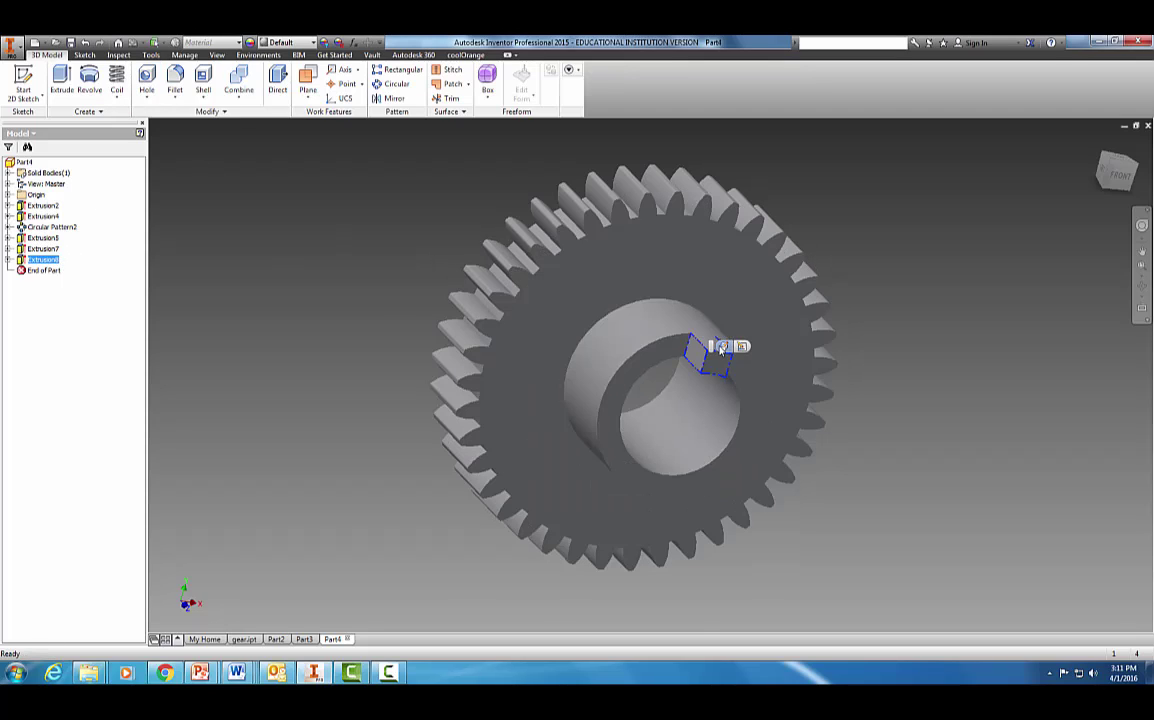
right_click(50, 260)
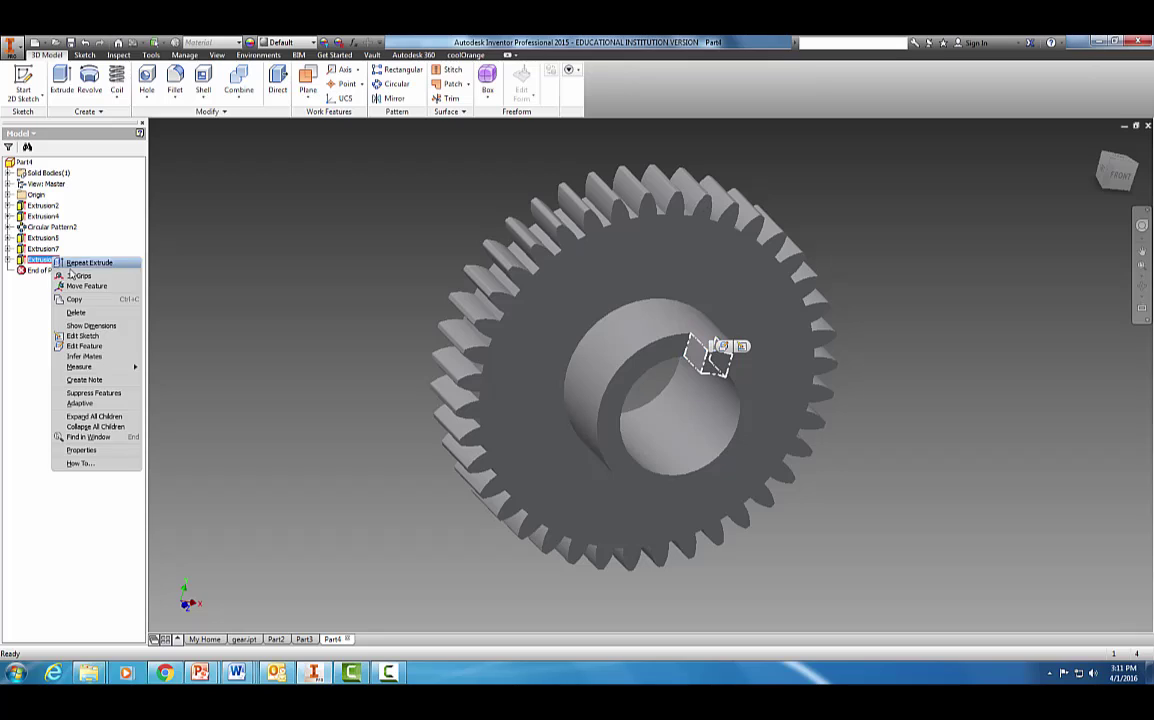
left_click(85, 346)
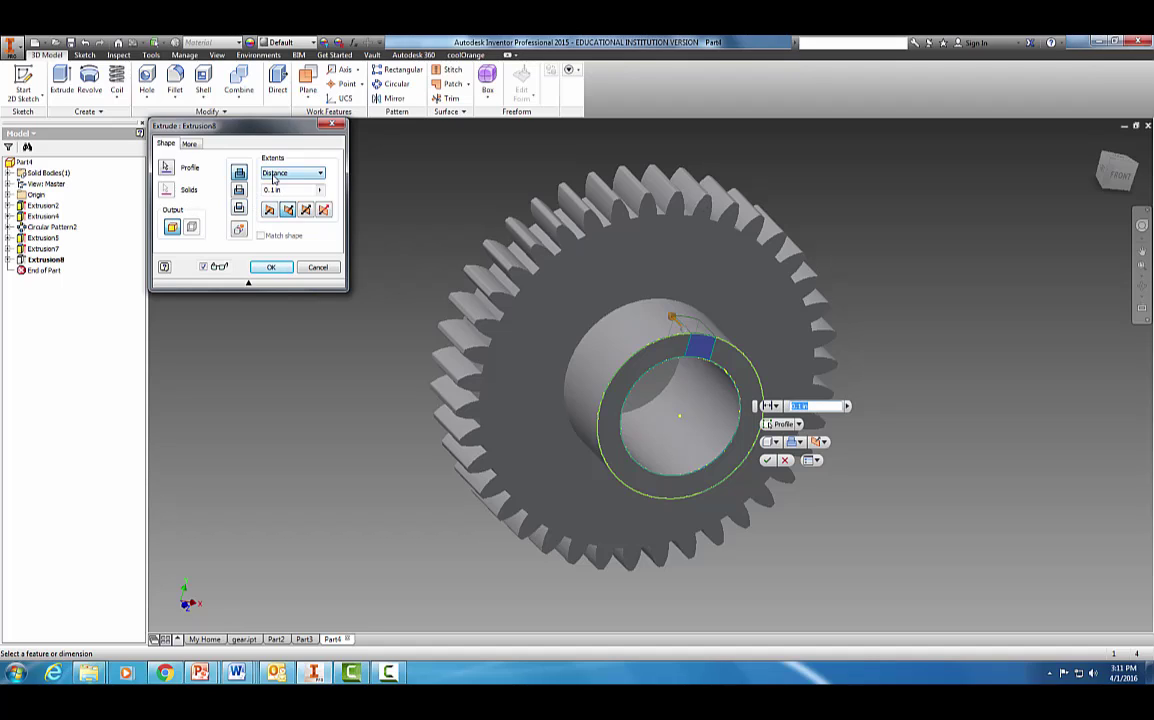
left_click(240, 191)
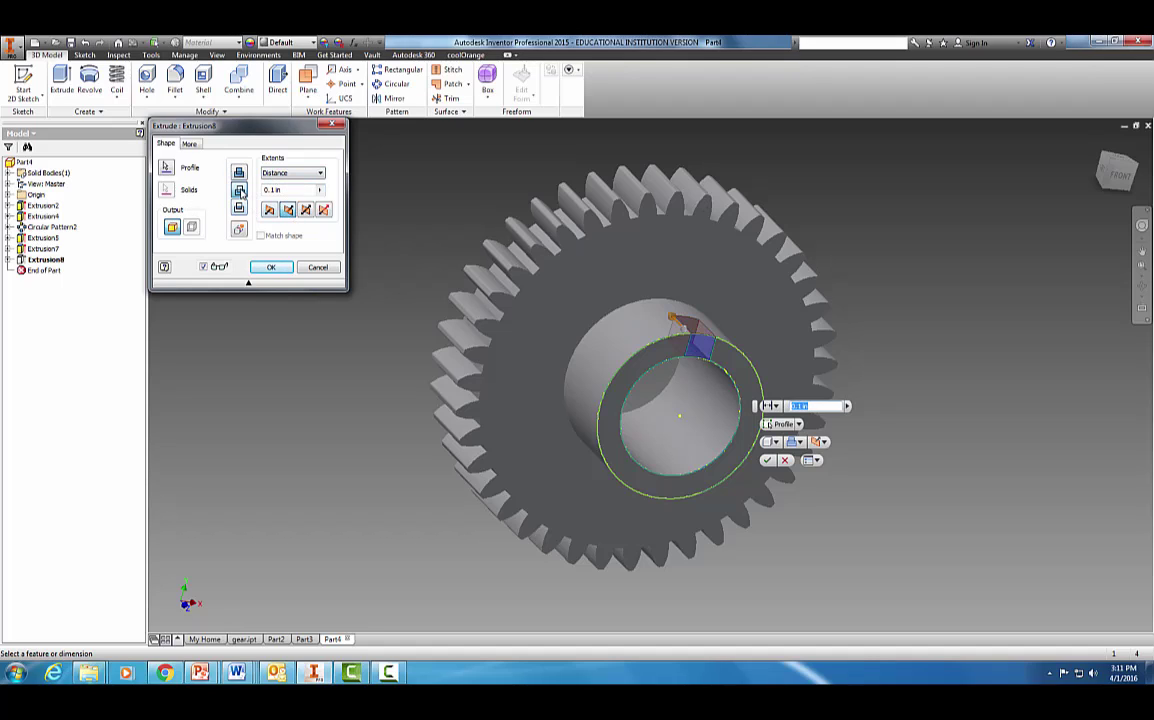
left_click(269, 268)
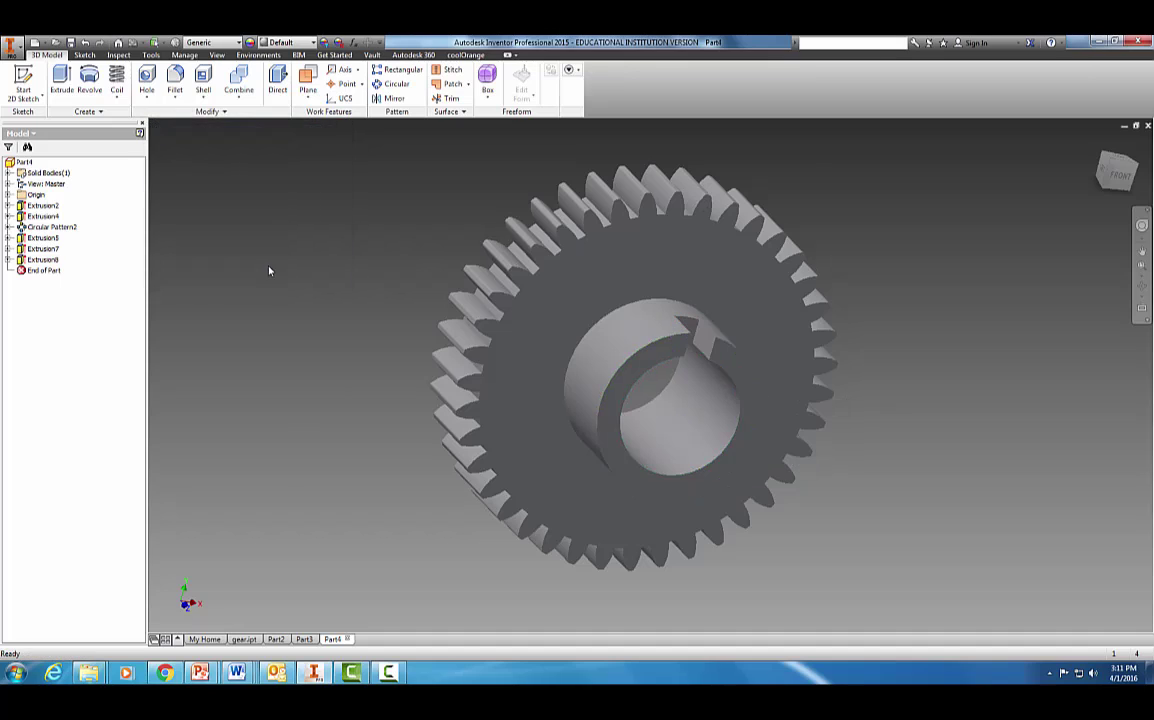
- Create Work Plane1 tangent to the hub's outer cylinder through an edge, then sketch on it
middle_click_drag(979, 322, 804, 388, "shift")
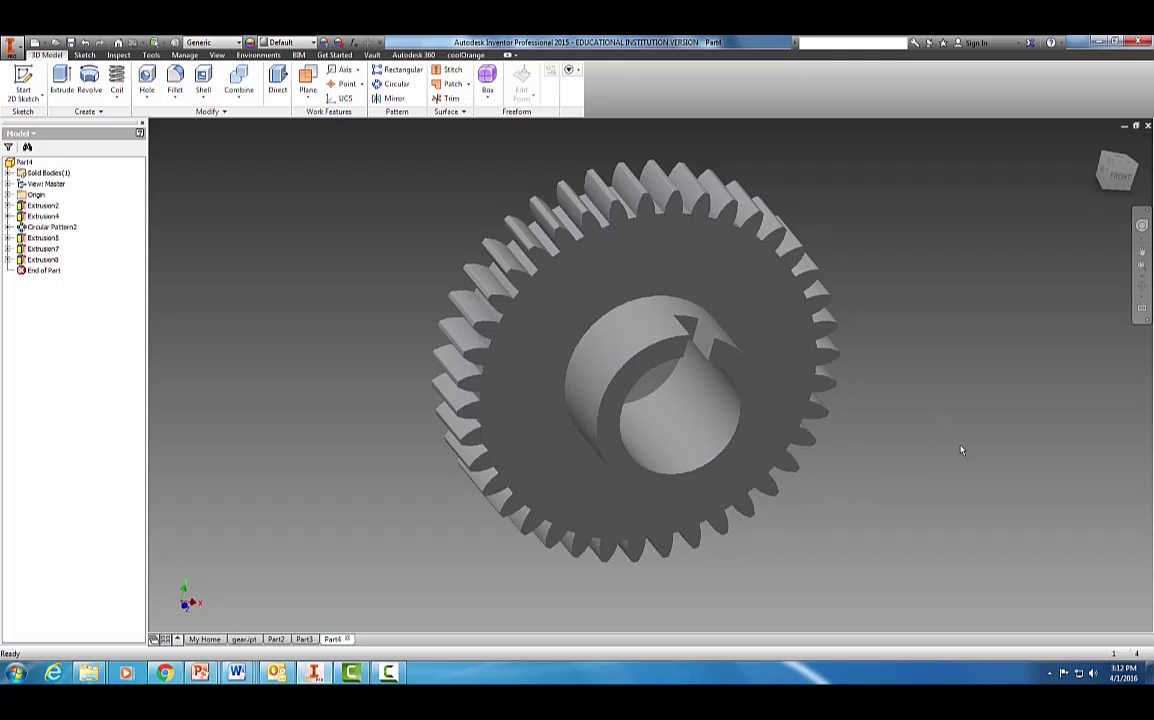
middle_click_drag(922, 458, 899, 376, "shift")
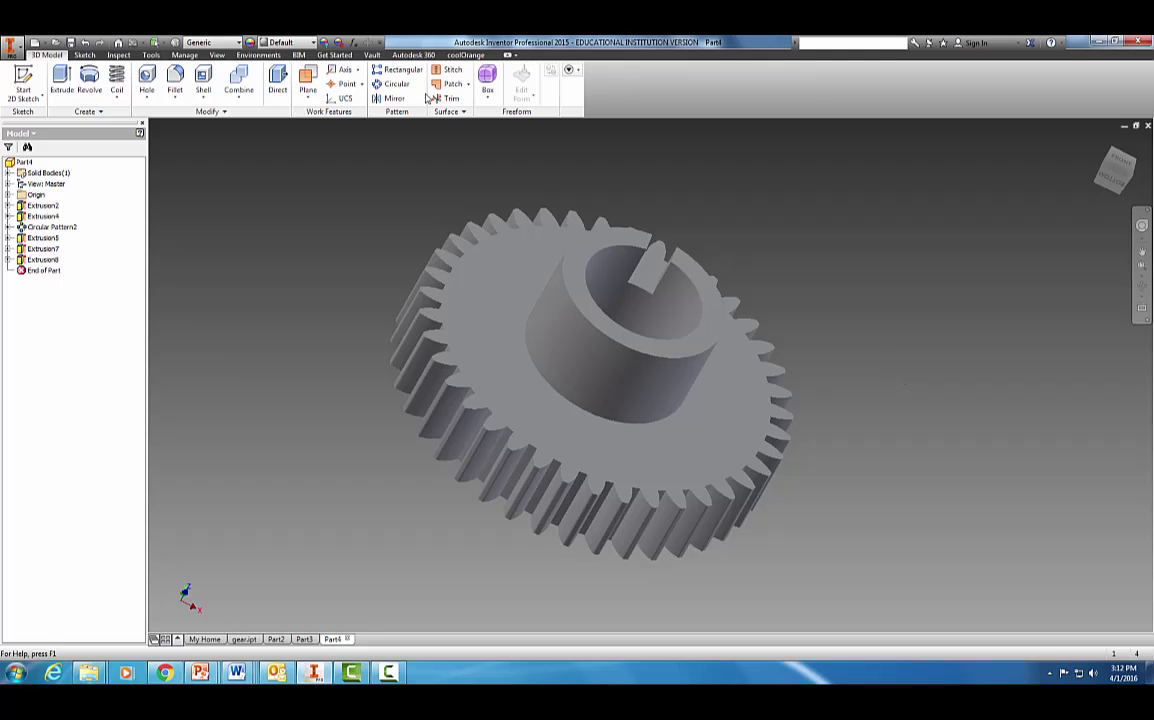
left_click(307, 88)
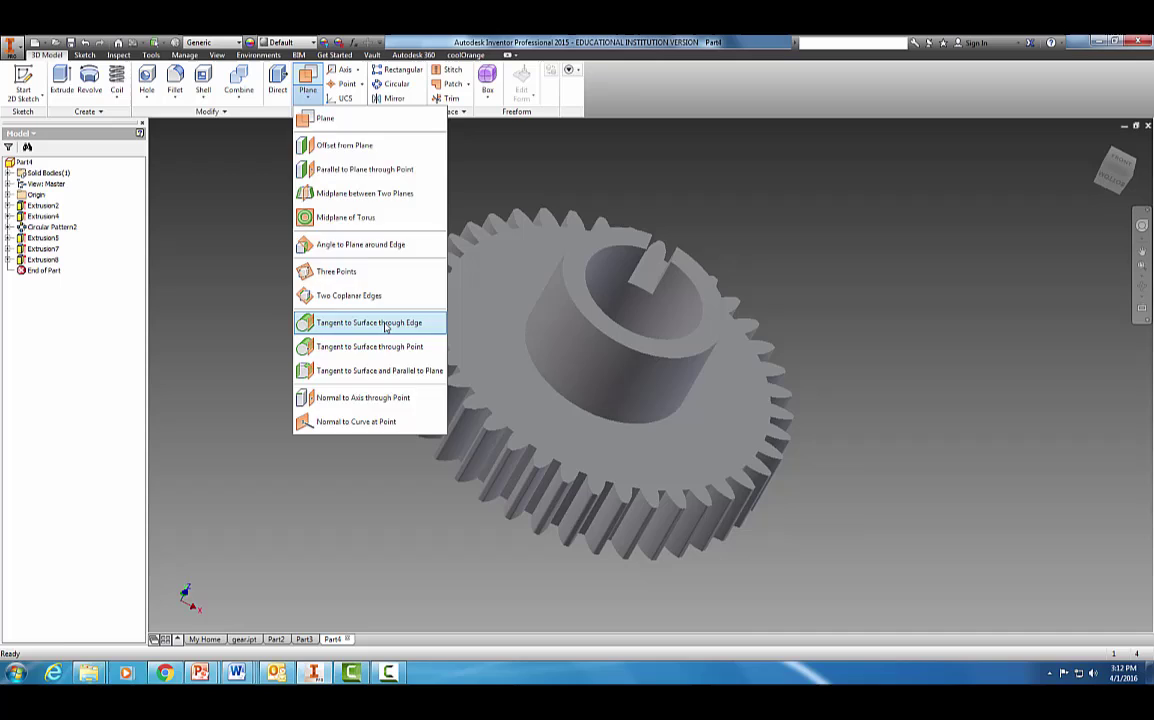
left_click(352, 323)
middle_click_drag(889, 247, 703, 291, "shift")
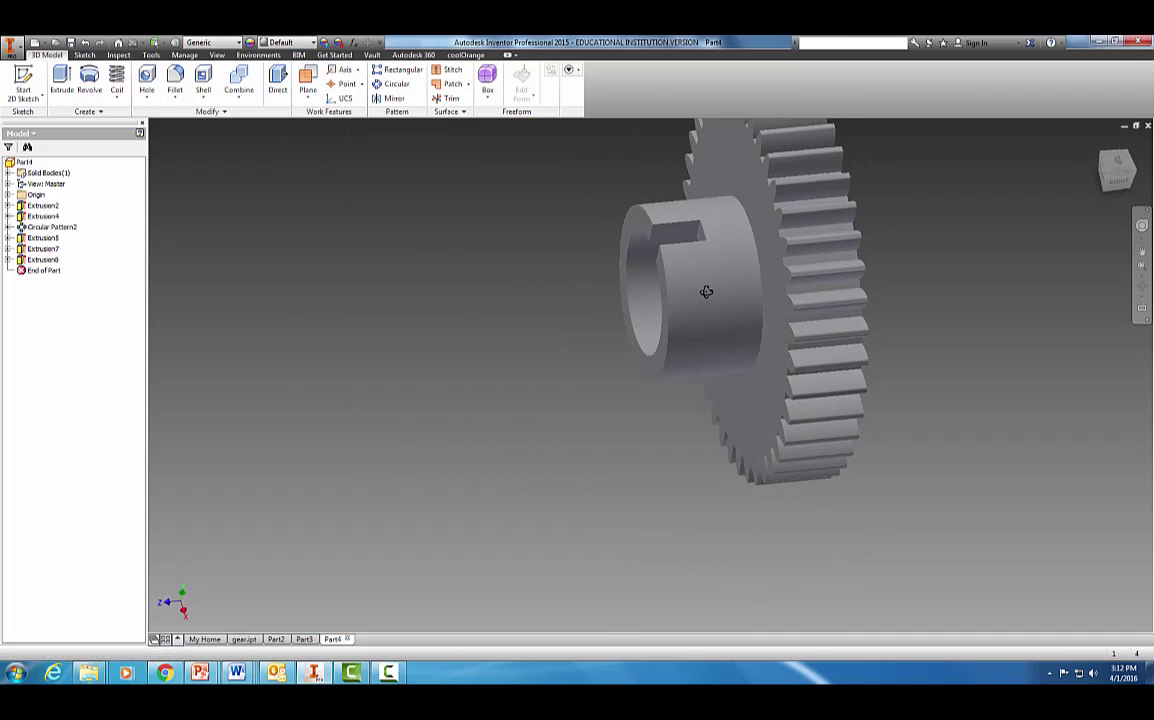
left_click(709, 323)
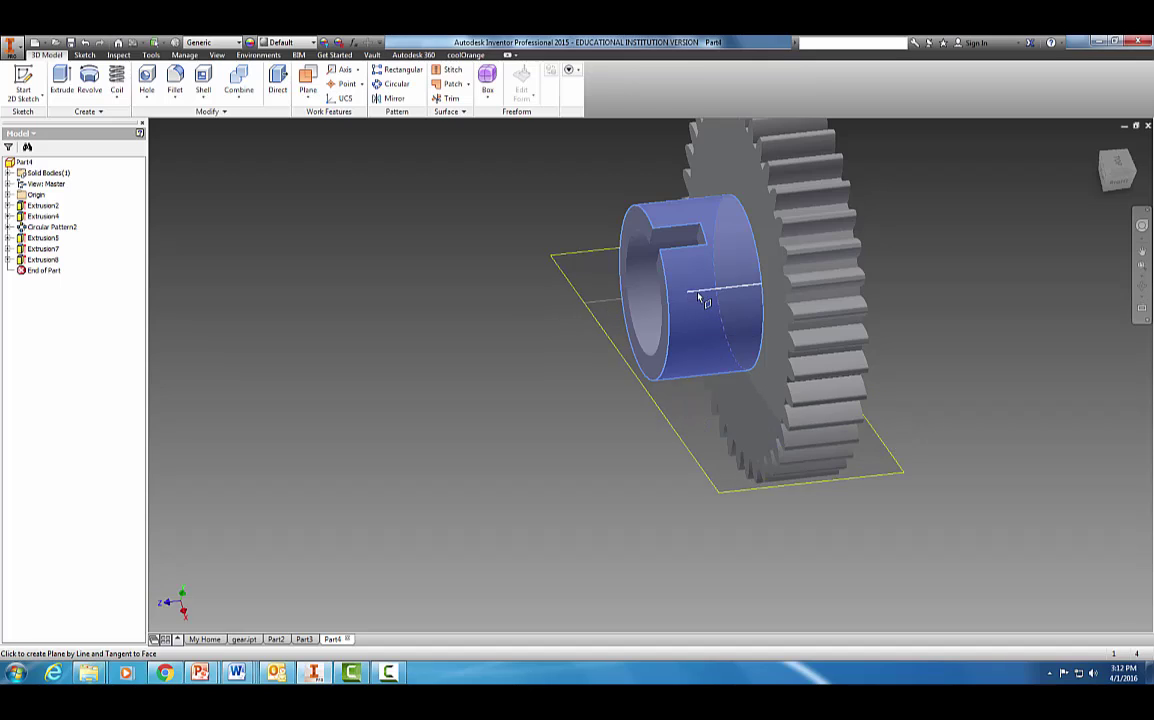
left_click(697, 286)
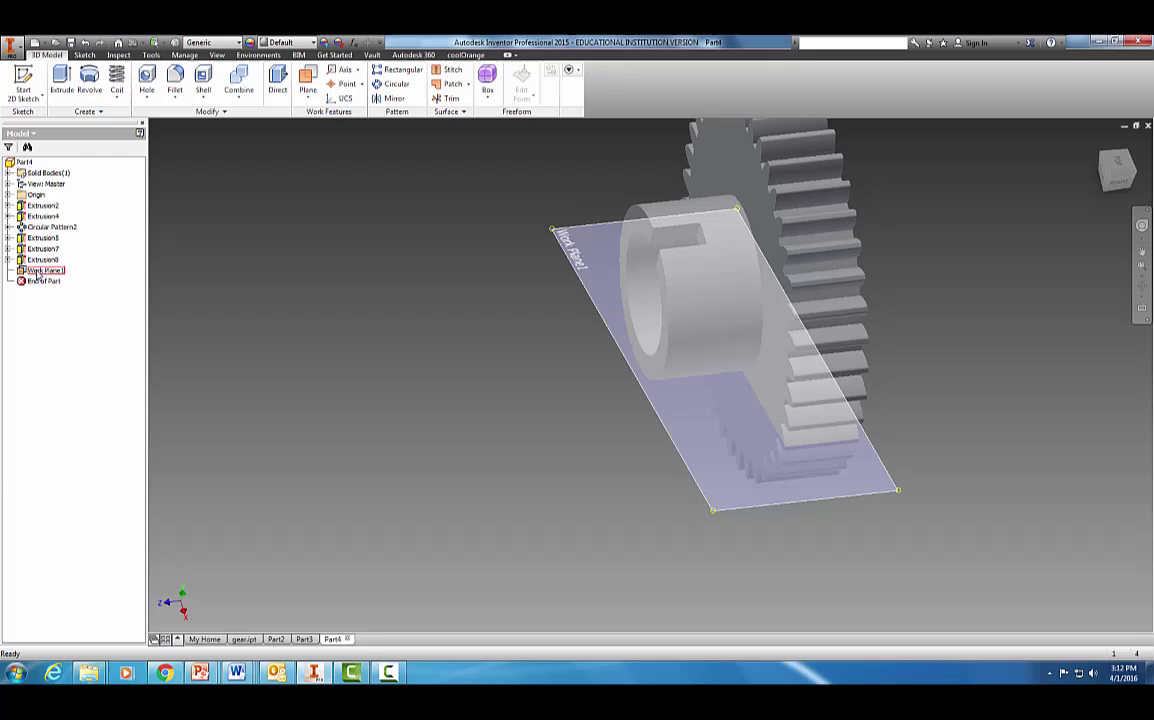
right_click(45, 270)
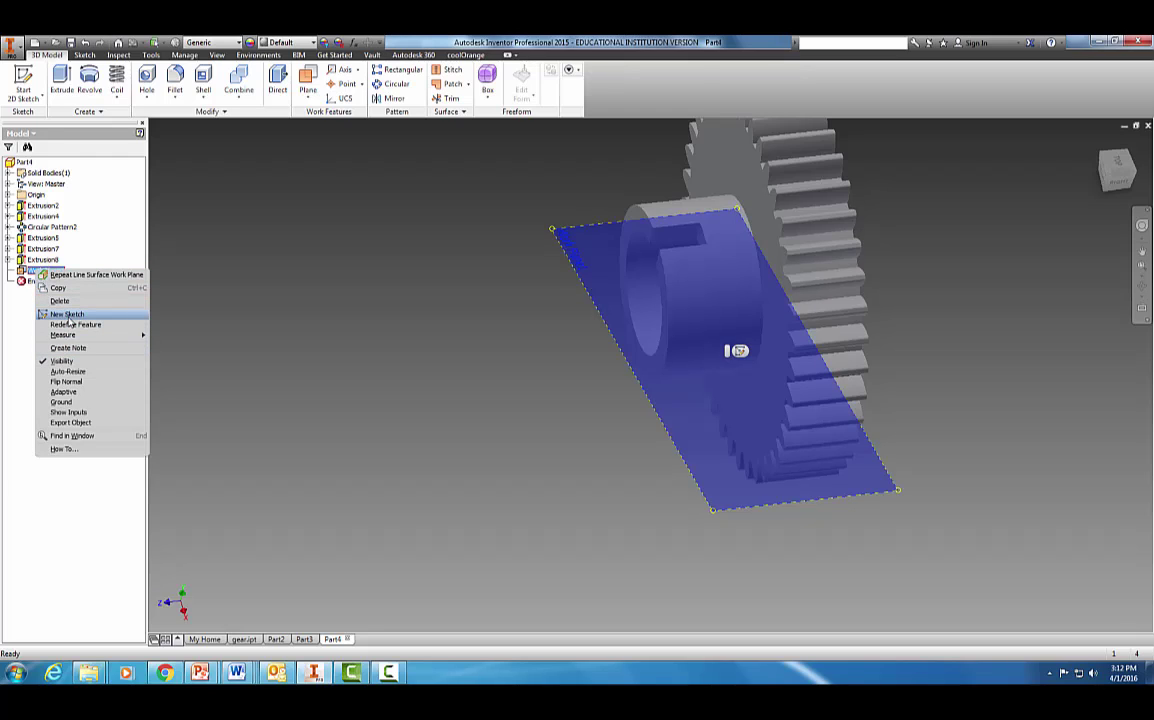
left_click(68, 315)
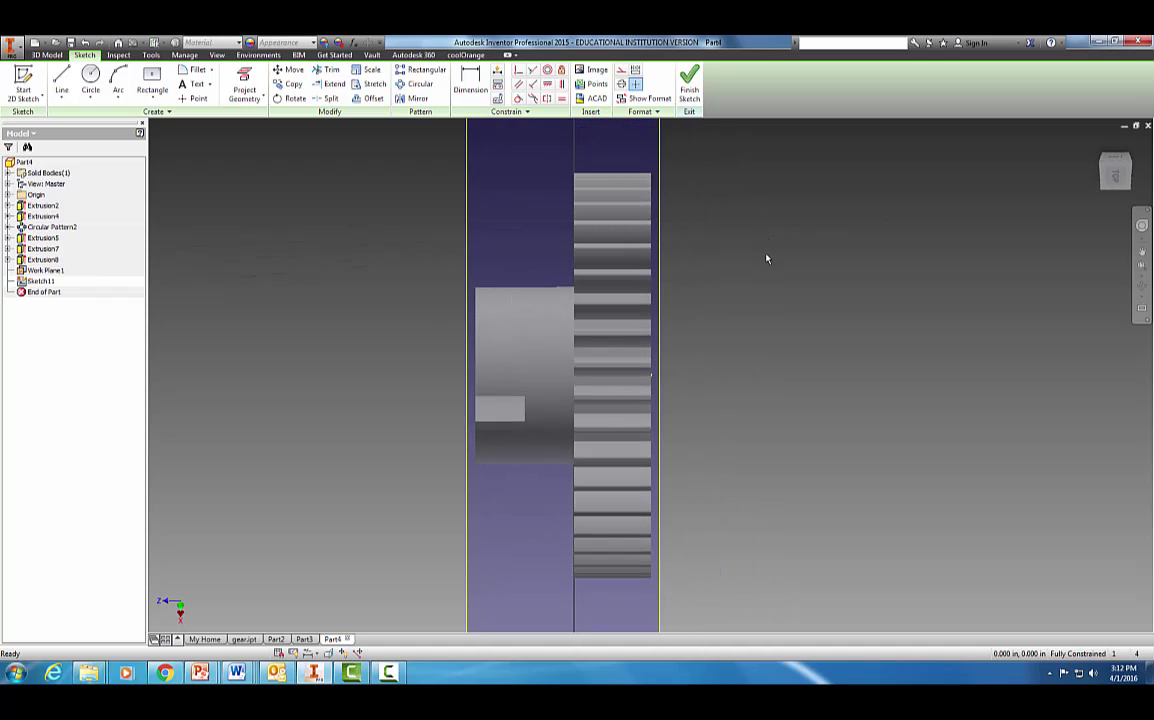
mouse_move(745, 335)
middle_mouse_down("shift")
mouse_move(984, 330)
mouse_move(1073, 312)
mouse_move(888, 255)
mouse_move(786, 301)
middle_mouse_up("shift")
scroll(767, 308, "up", 3)
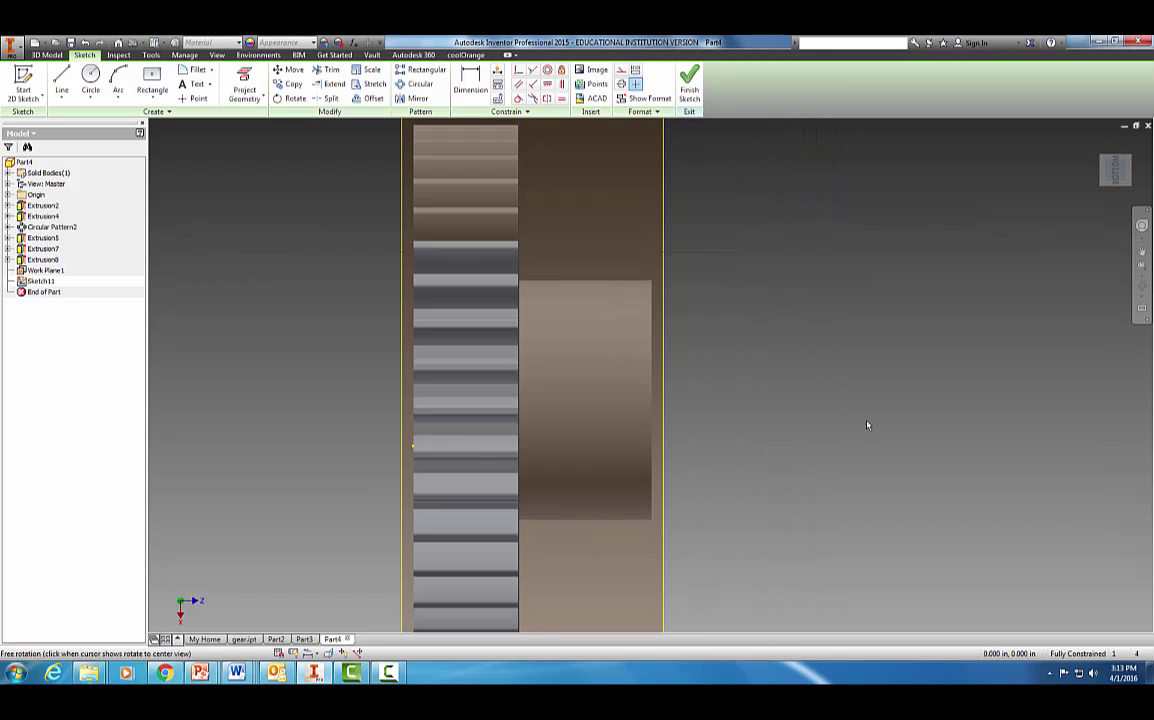
middle_click_drag(867, 426, 839, 413, "shift")
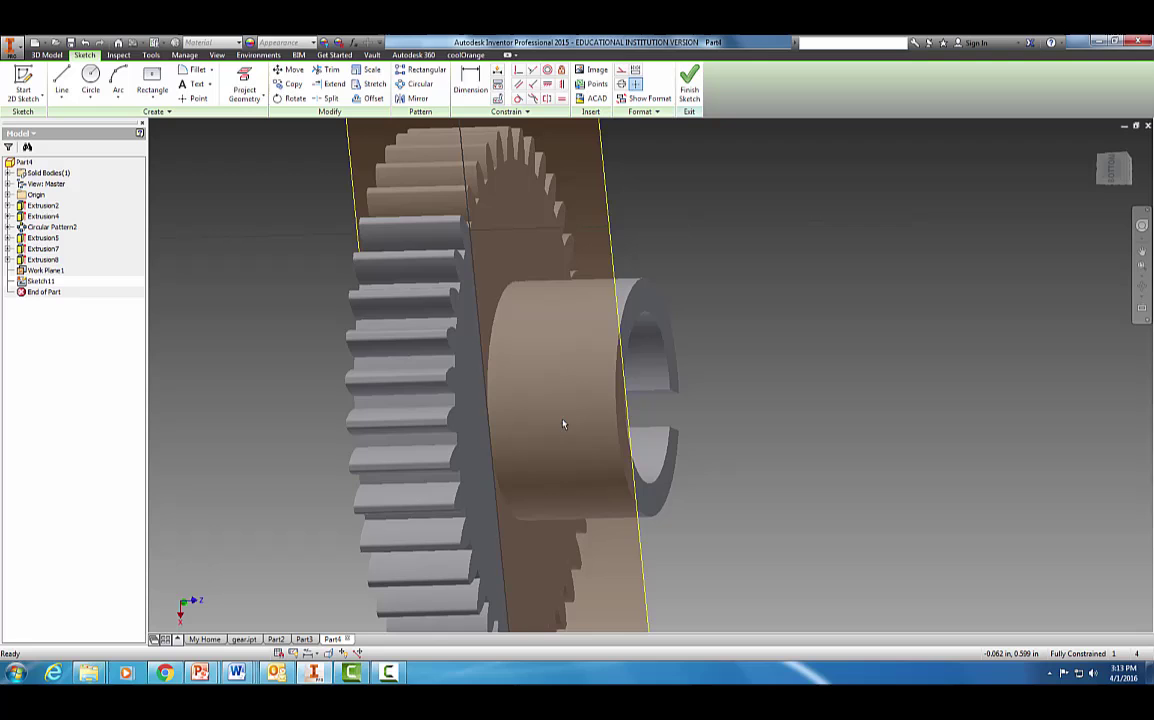
middle_click_drag(729, 459, 765, 446, "shift")
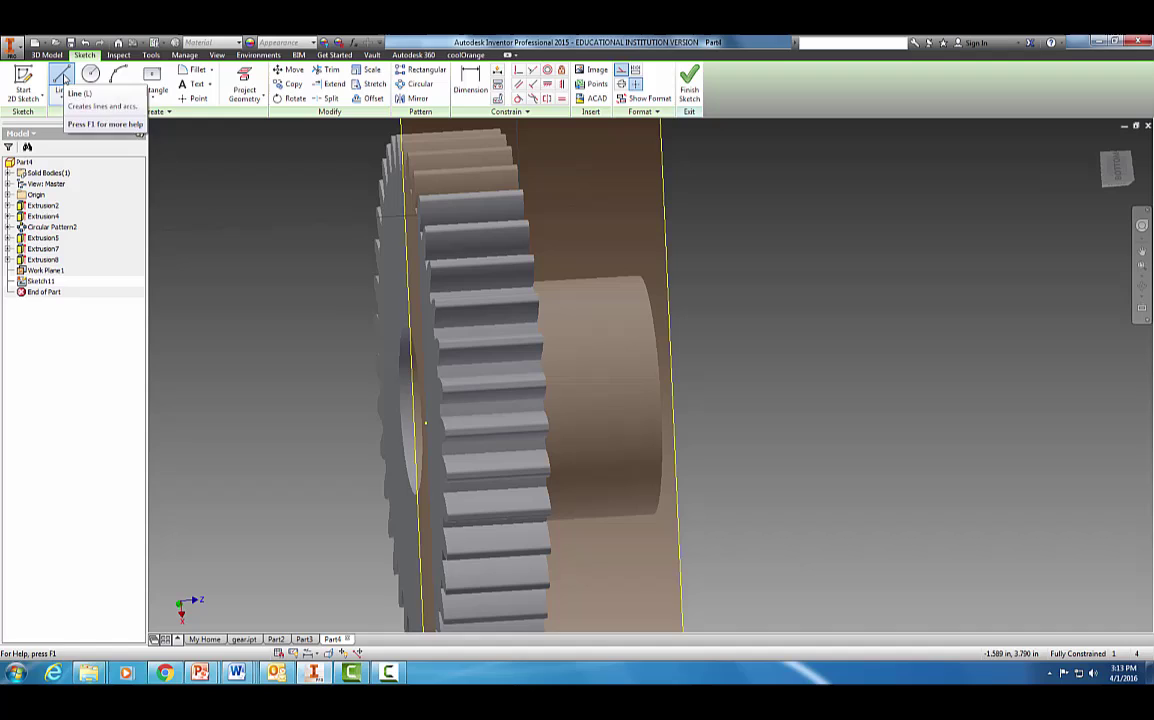
- Draw one line across the hub's width, from the gear face to the hub's outer end
left_click(62, 80)
left_click(425, 424)
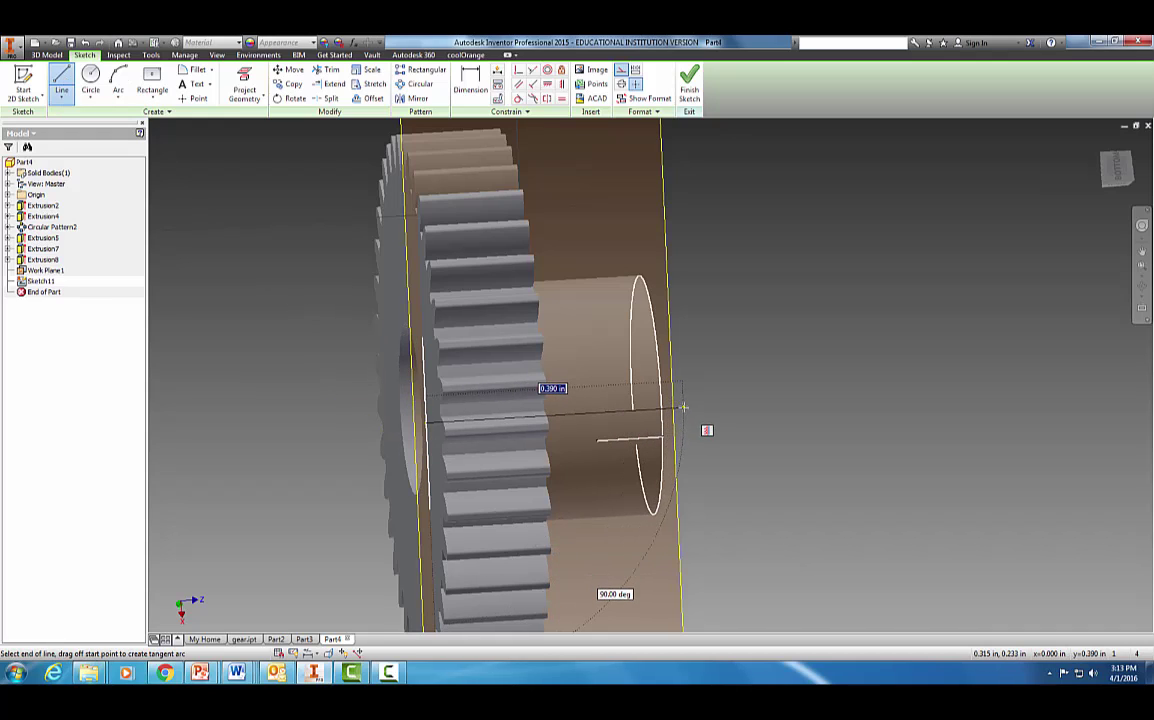
key("Page_Up")
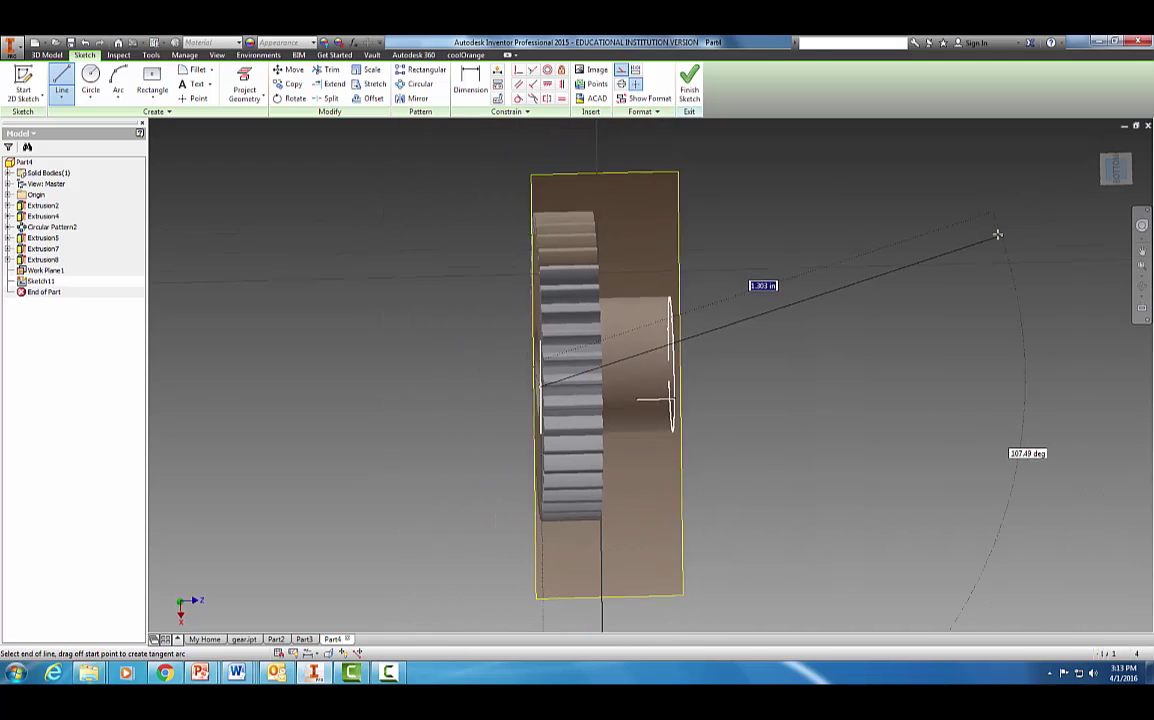
scroll(692, 375, "up", 3)
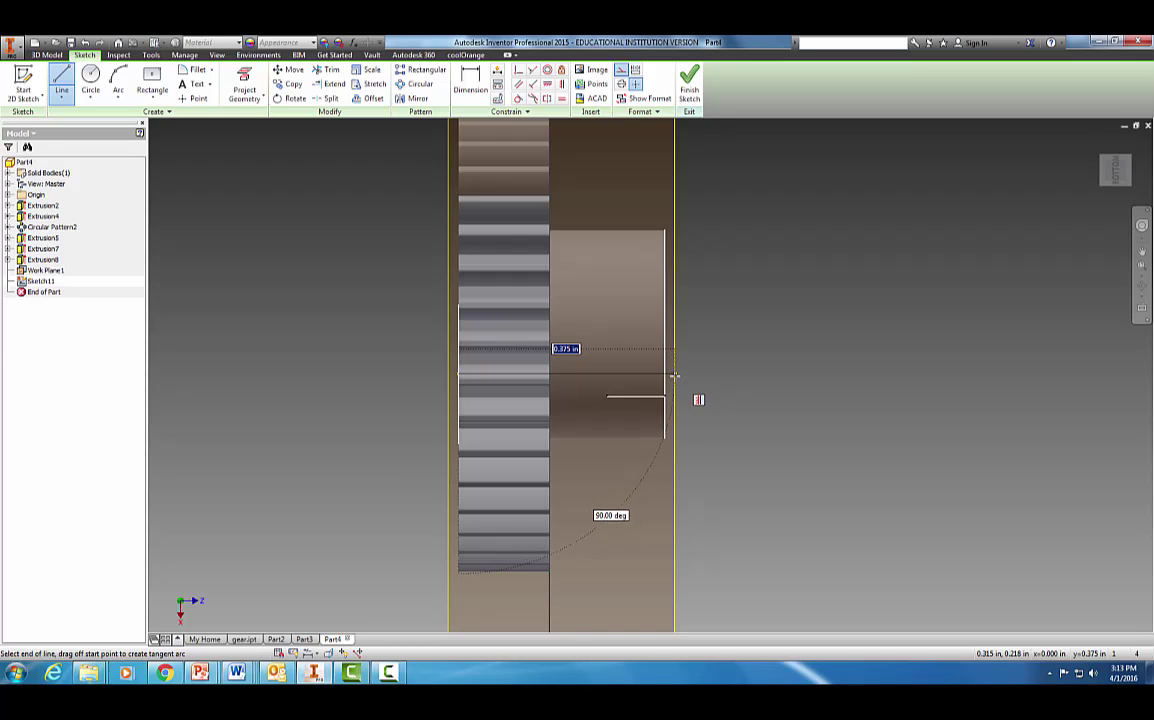
left_click(675, 375)
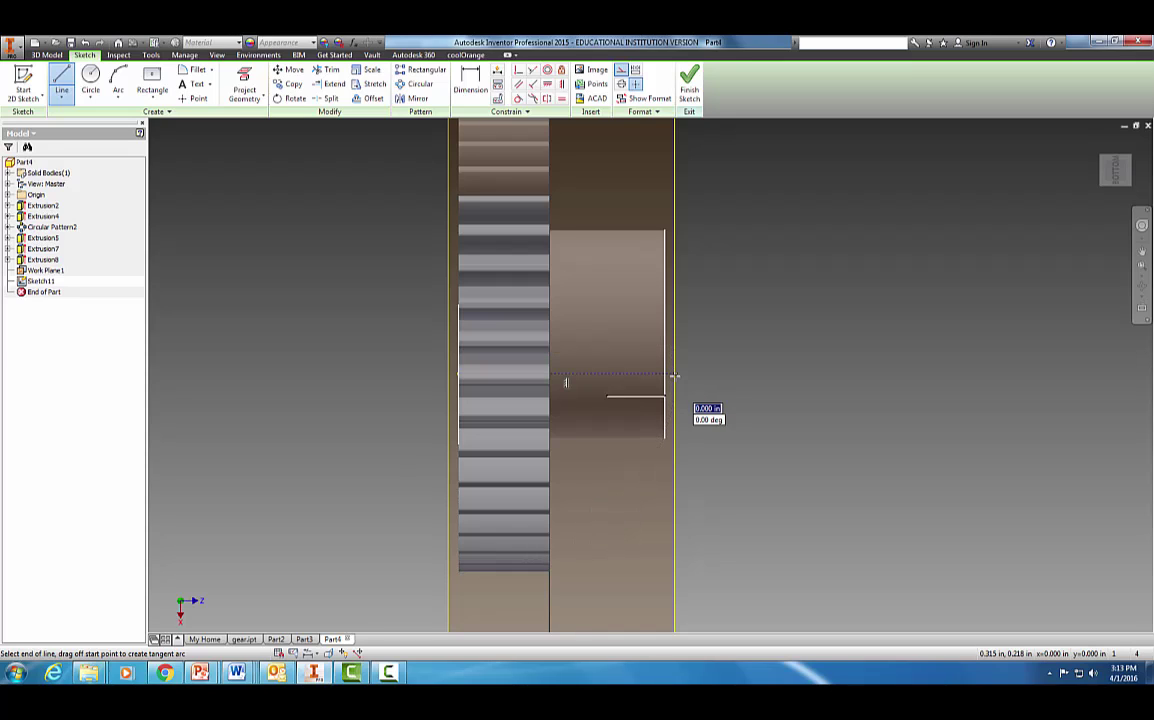
key("Escape")
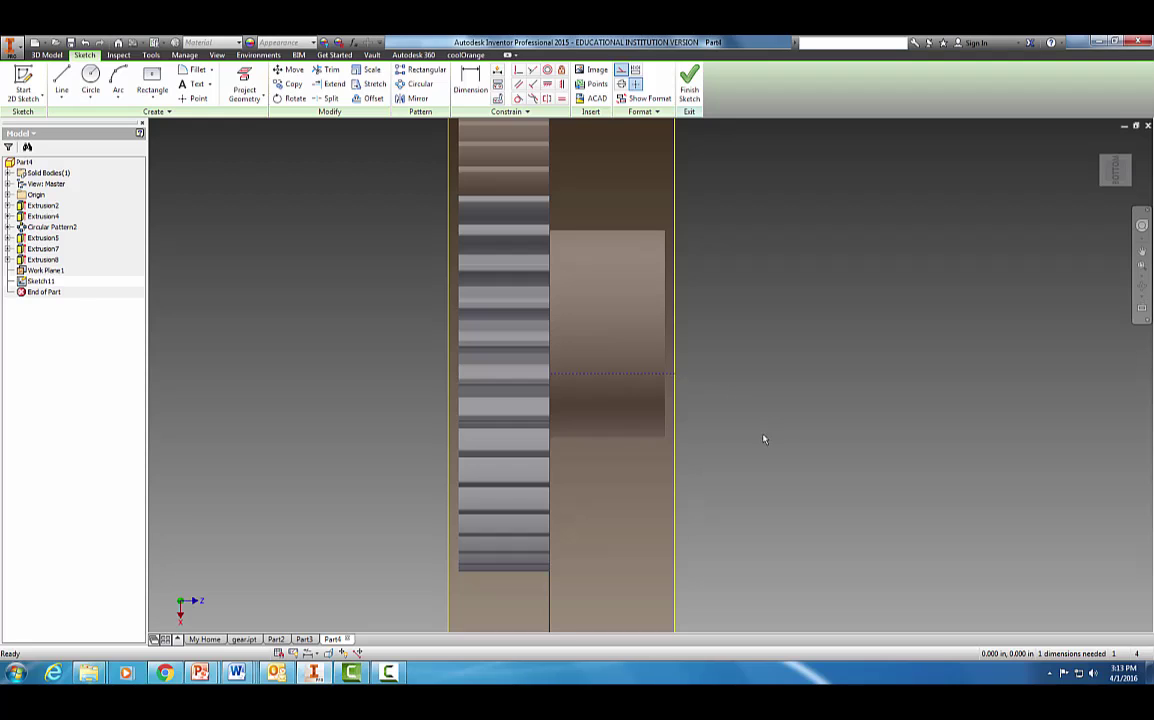
middle_click_drag(769, 456, 775, 435, "shift")
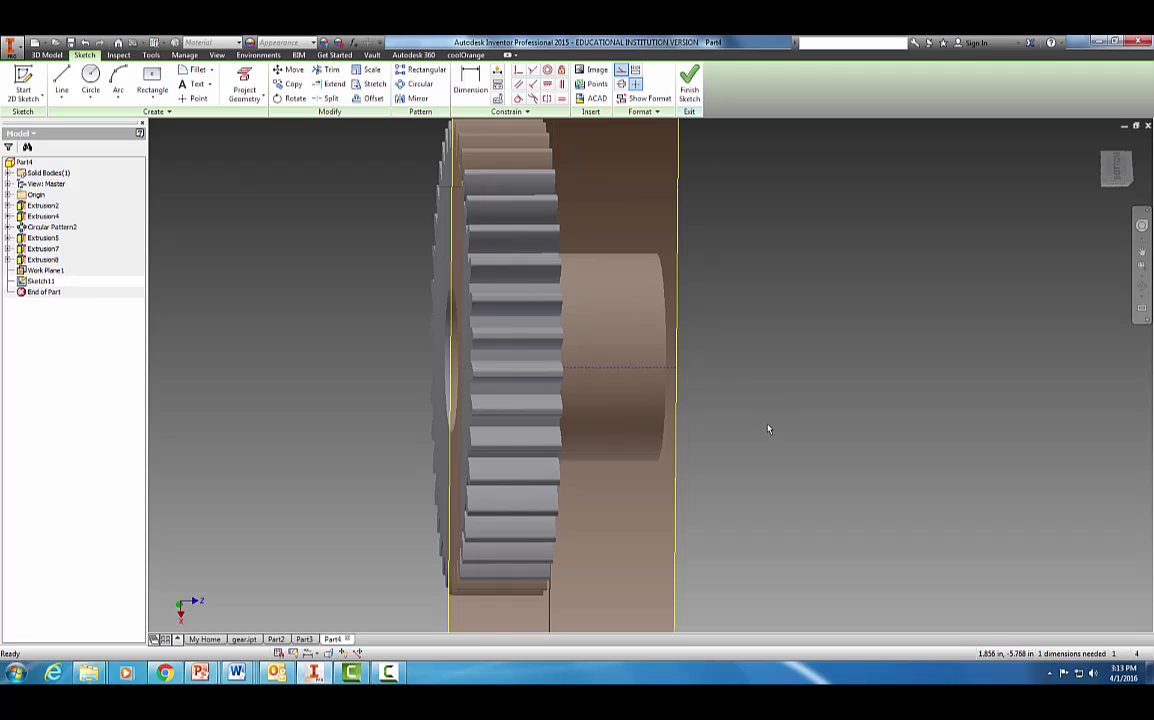
middle_click_drag(768, 428, 756, 424, "shift")
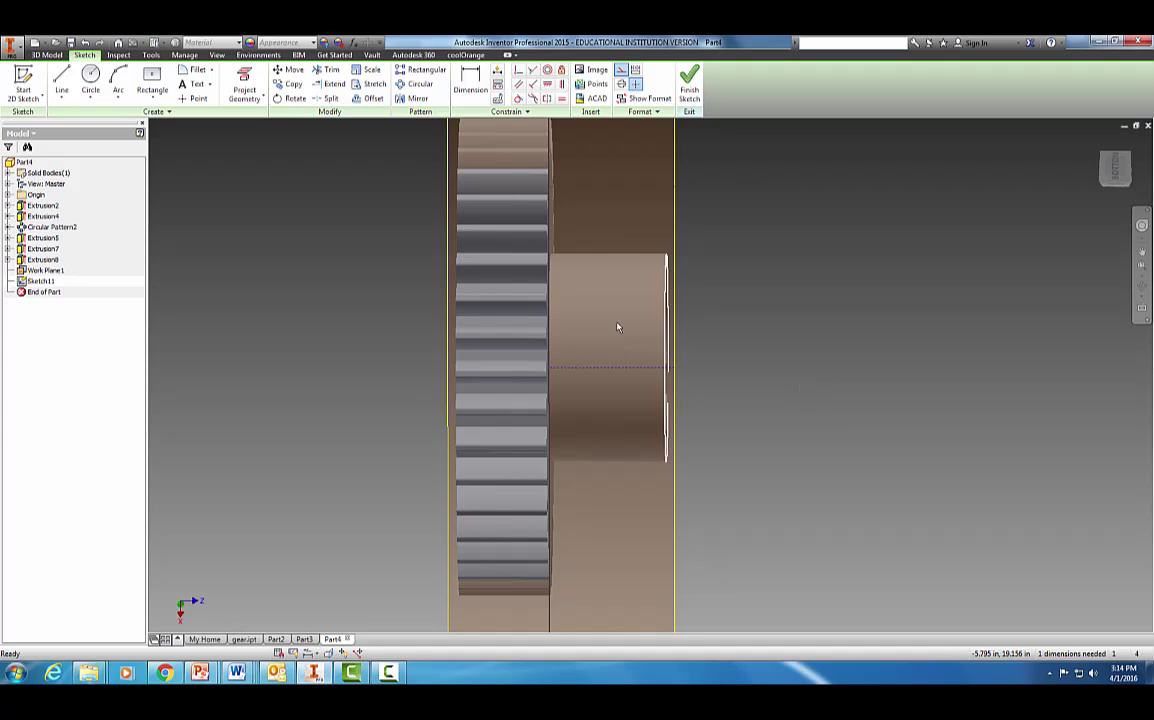
- Project the hub's right edge and place a point on the hub's centre line
left_click(244, 86)
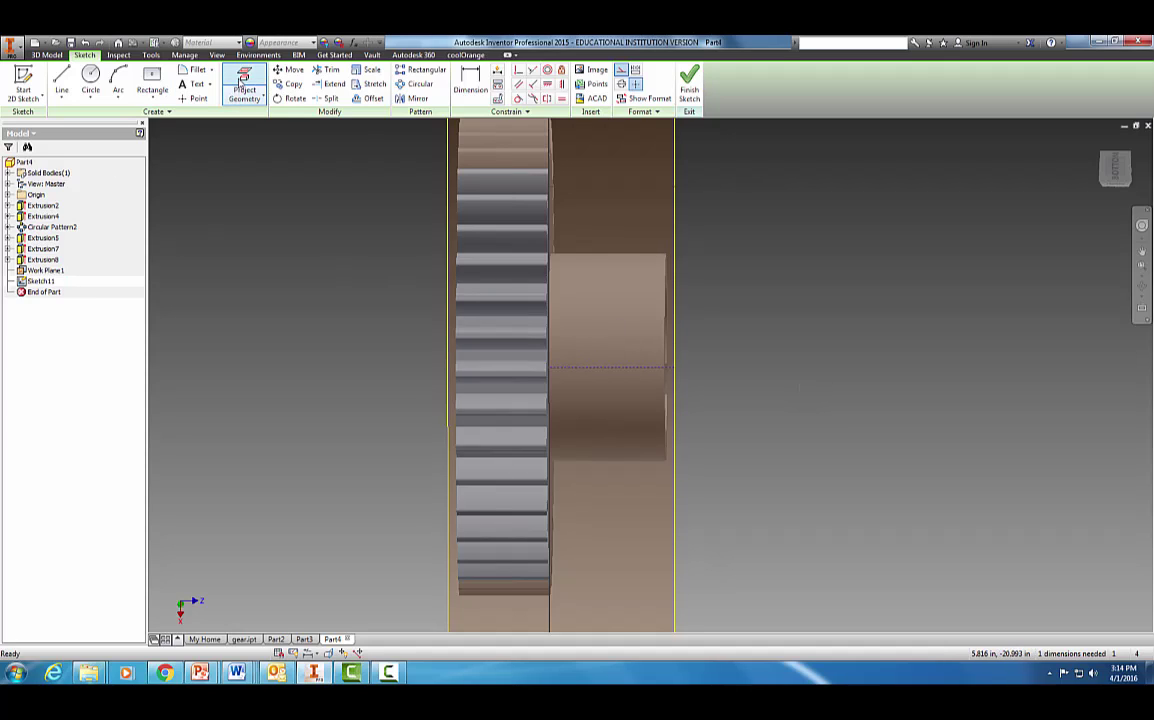
left_click(668, 344)
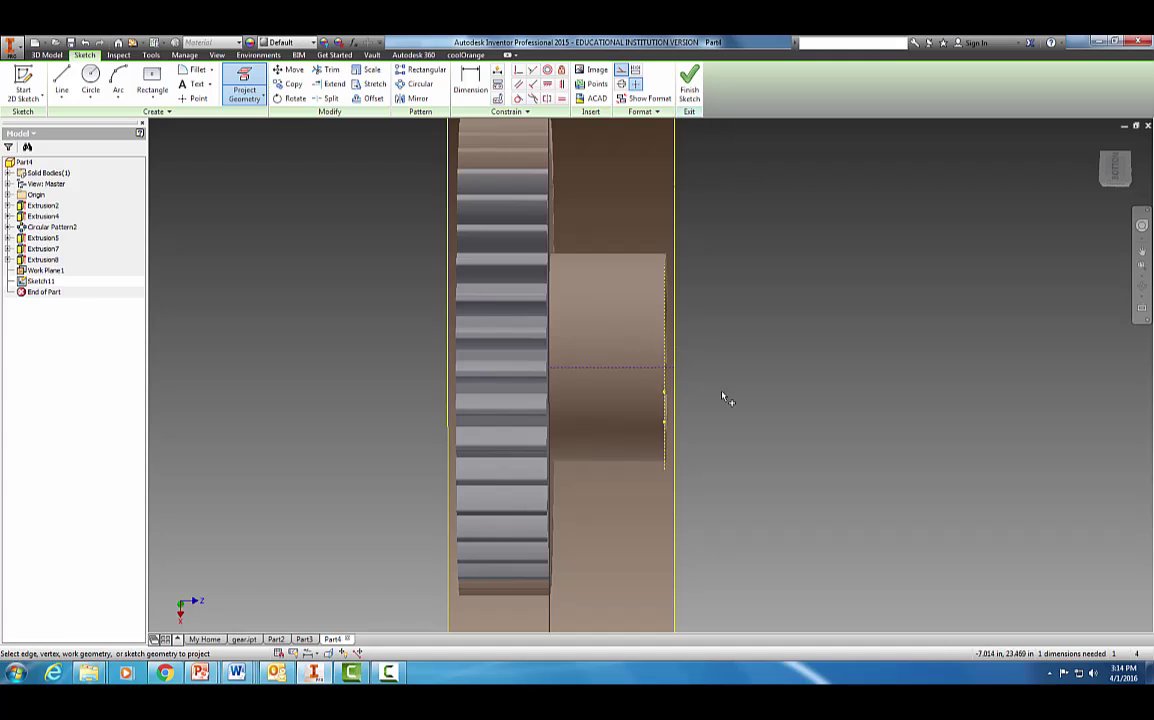
left_click(194, 98)
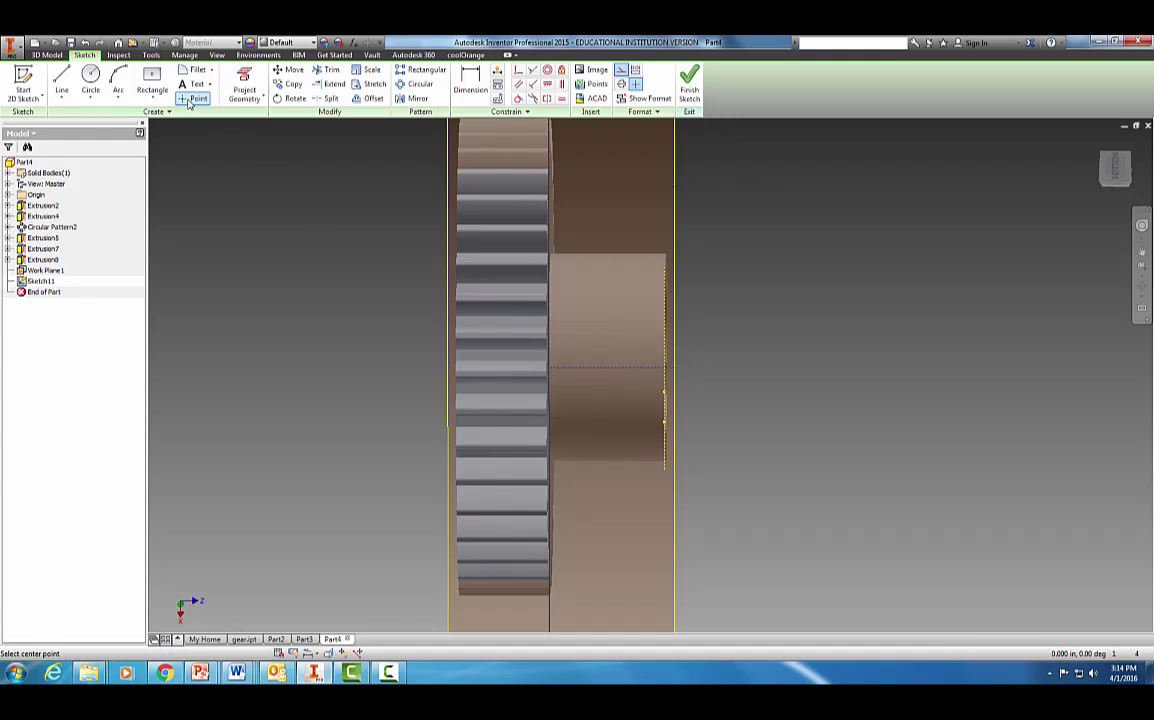
left_click(593, 368)
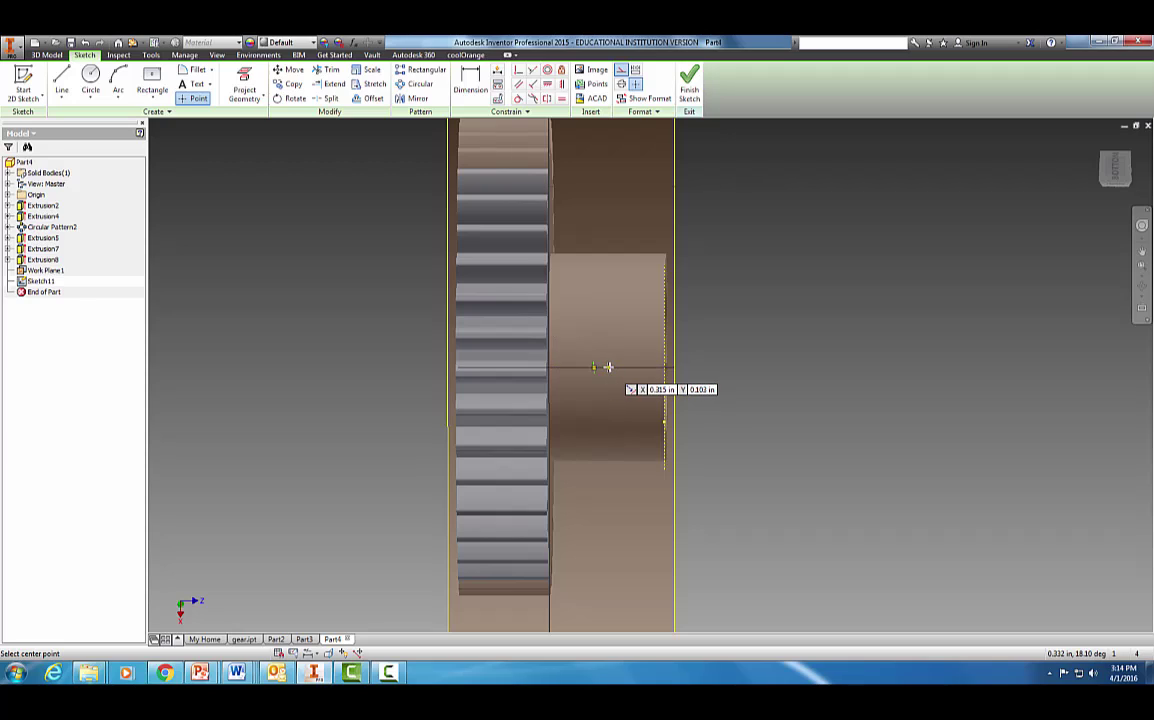
key("Escape")
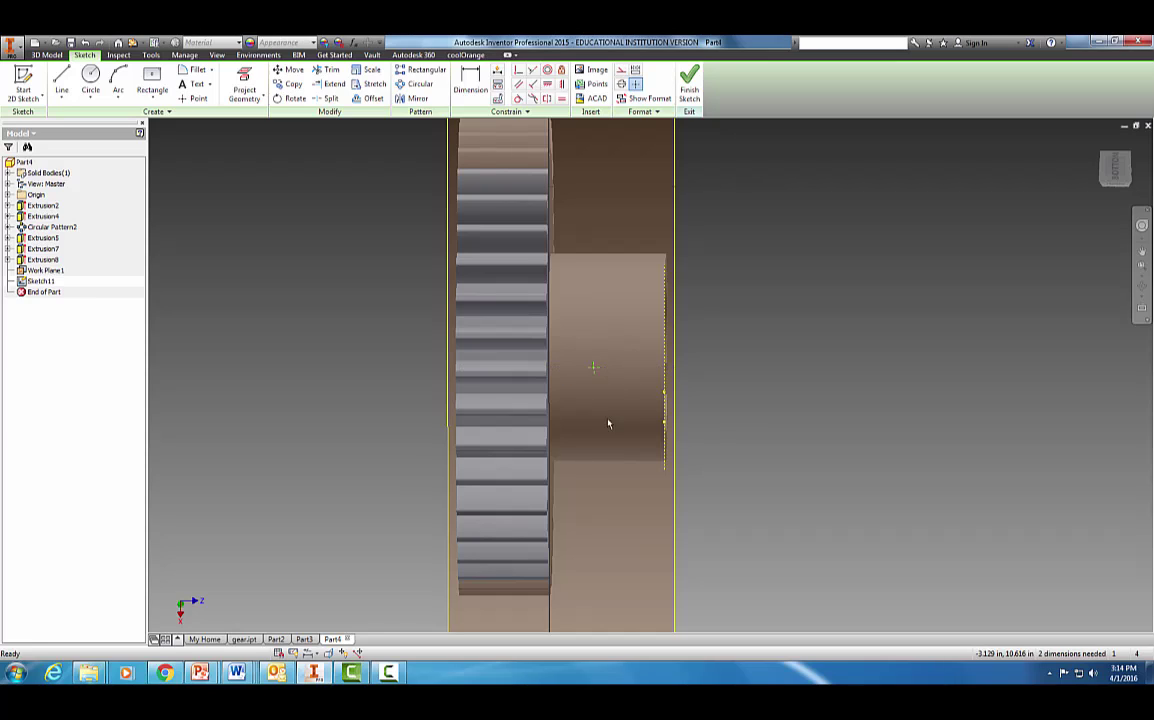
- Dimension the point .100 from the projected hub edge and finish the sketch
key("d")
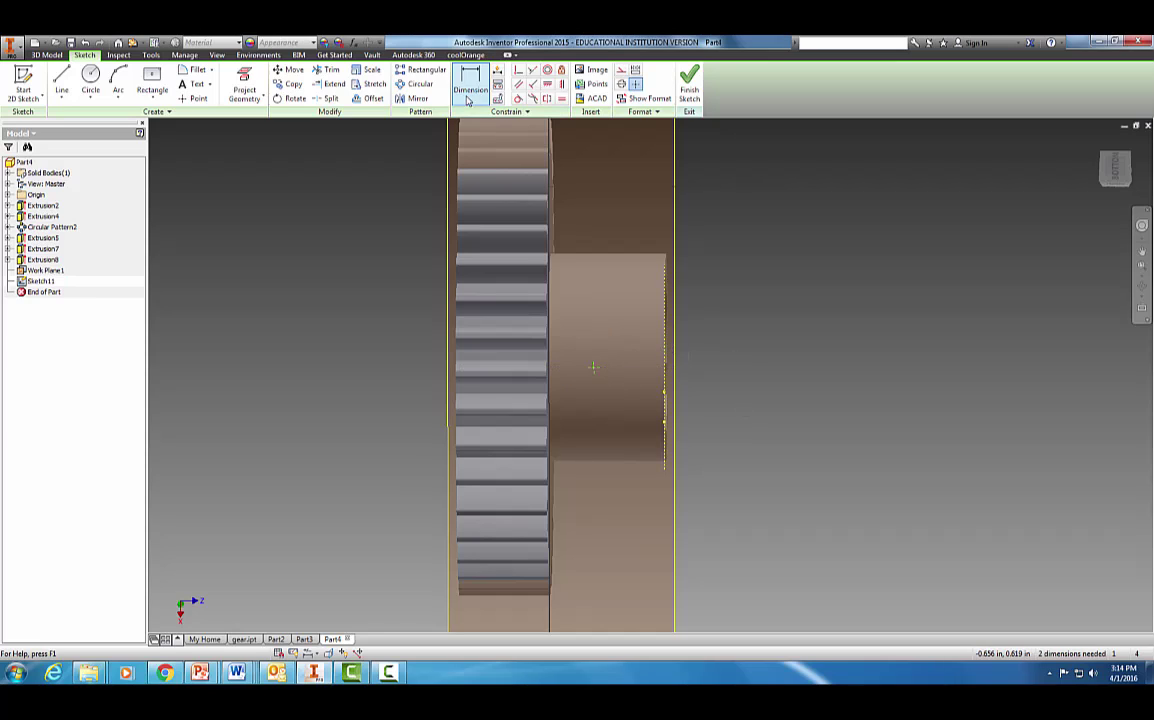
left_click(665, 378)
left_click(593, 367)
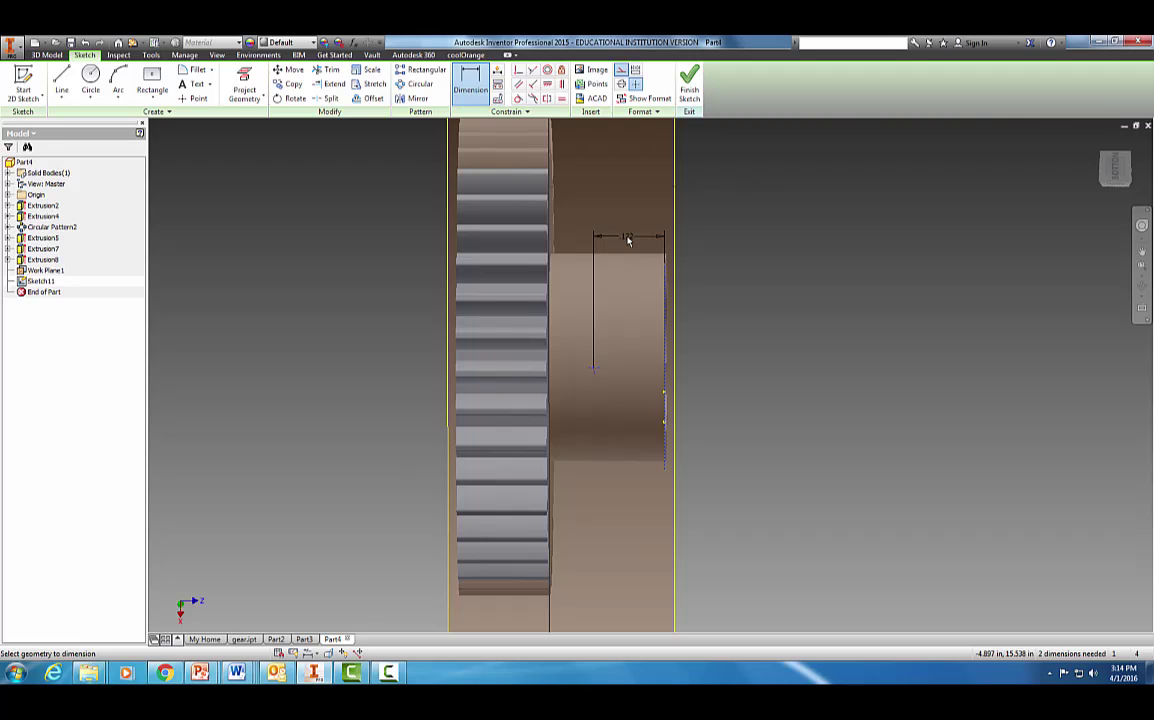
left_click(627, 240)
type(".1")
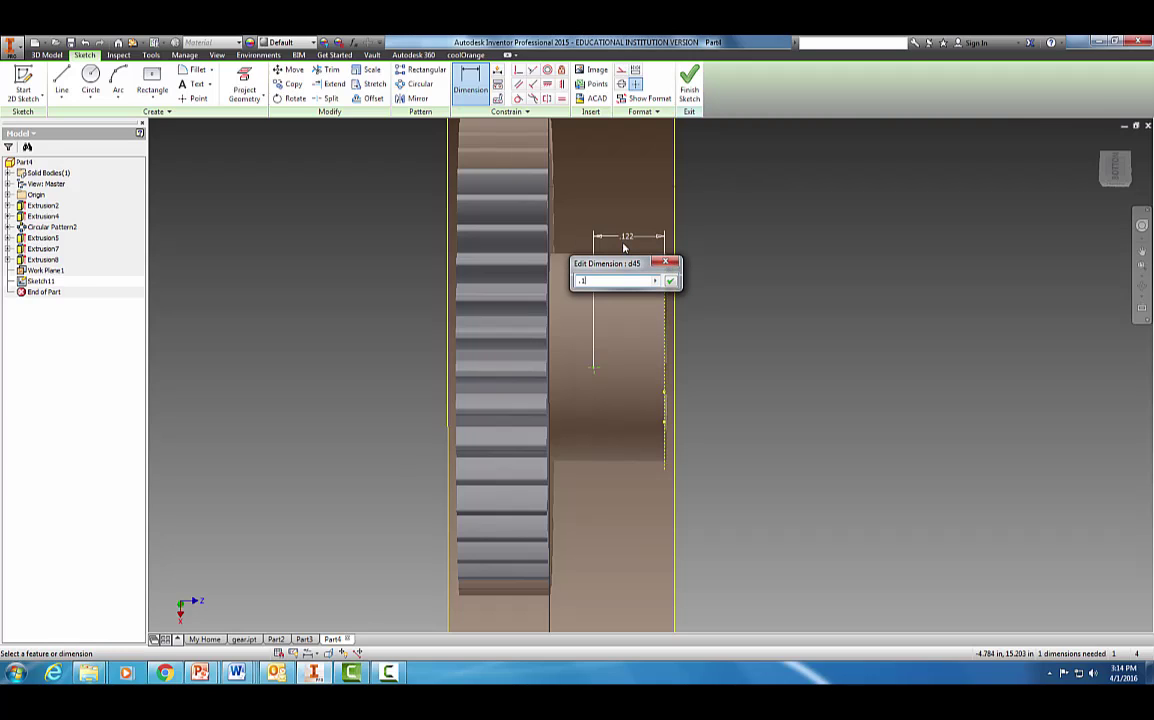
key("Return")
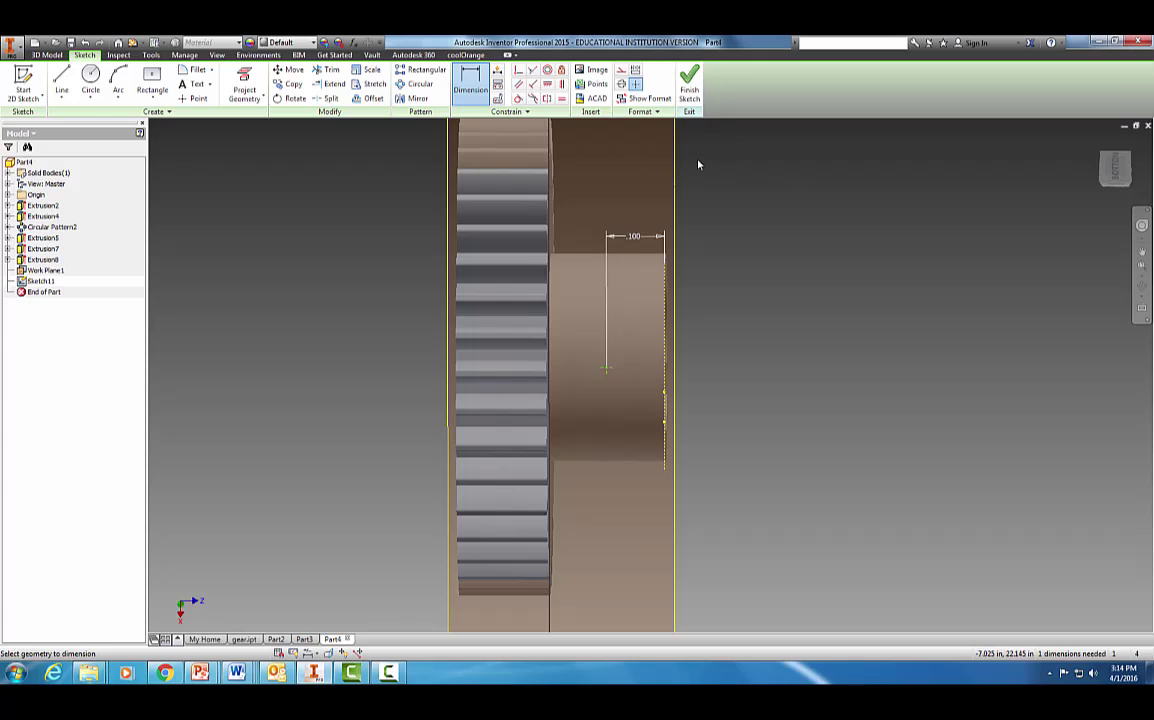
left_click(692, 96)
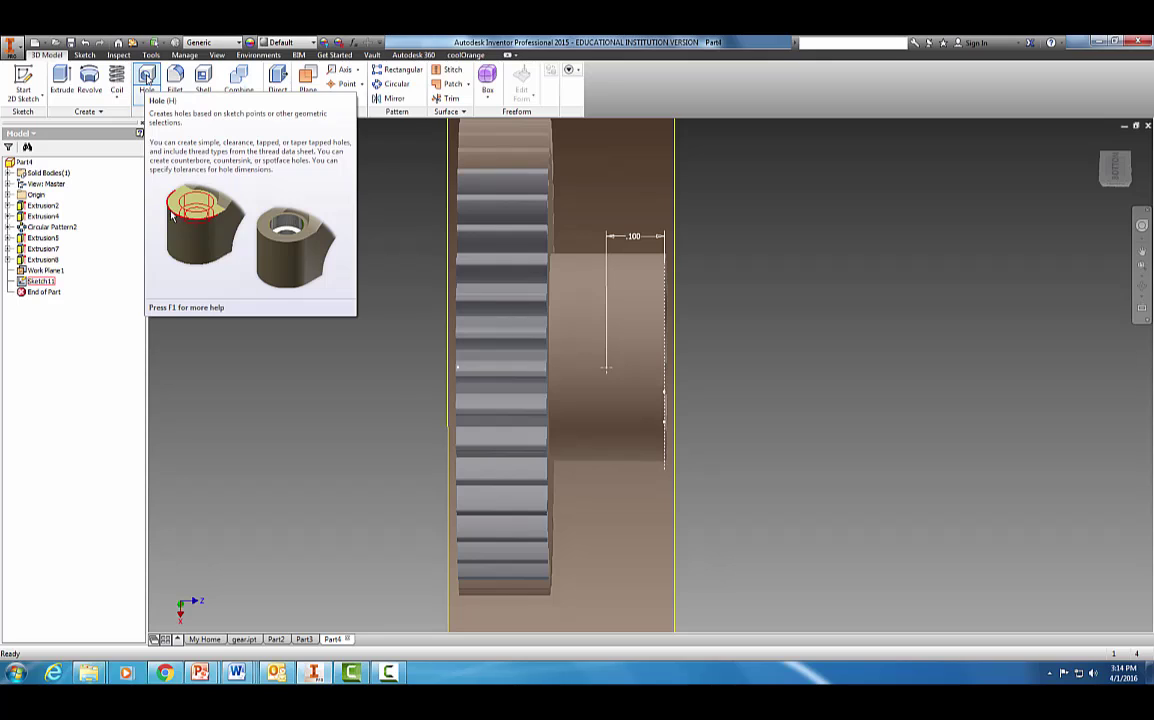
- Set up a flat-bottomed tapped hole, size 0.086 (#2), 0.05 in deep, at the sketch point
left_click(147, 78)
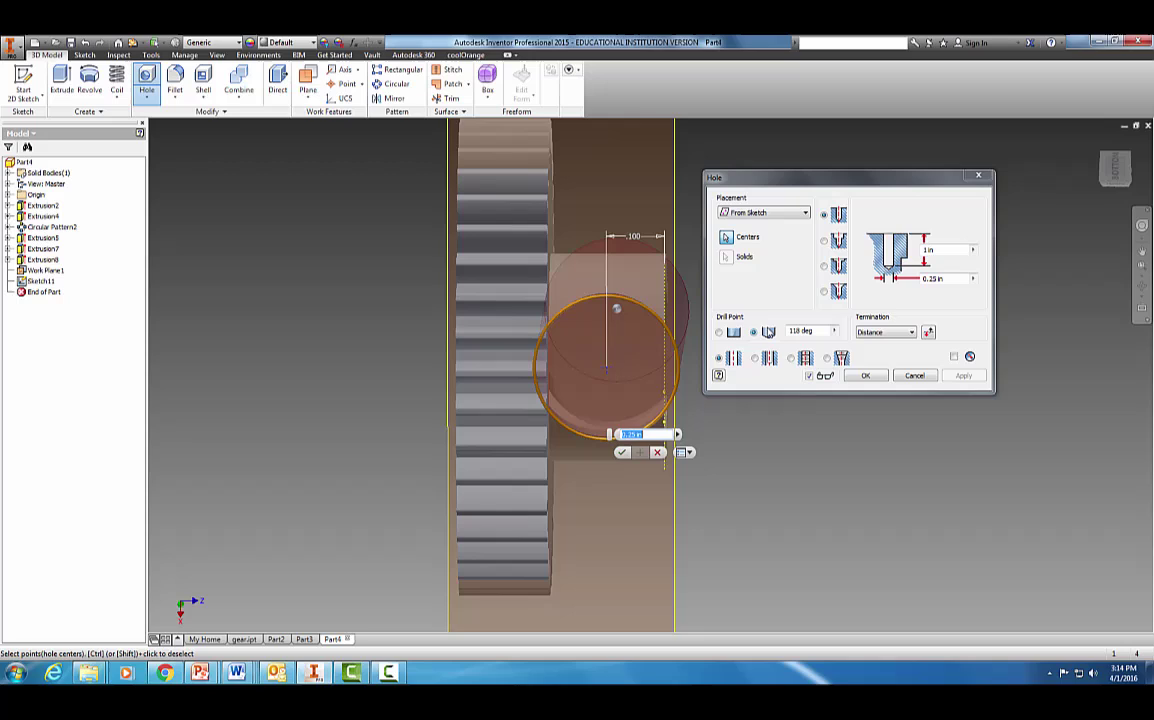
left_click(719, 333)
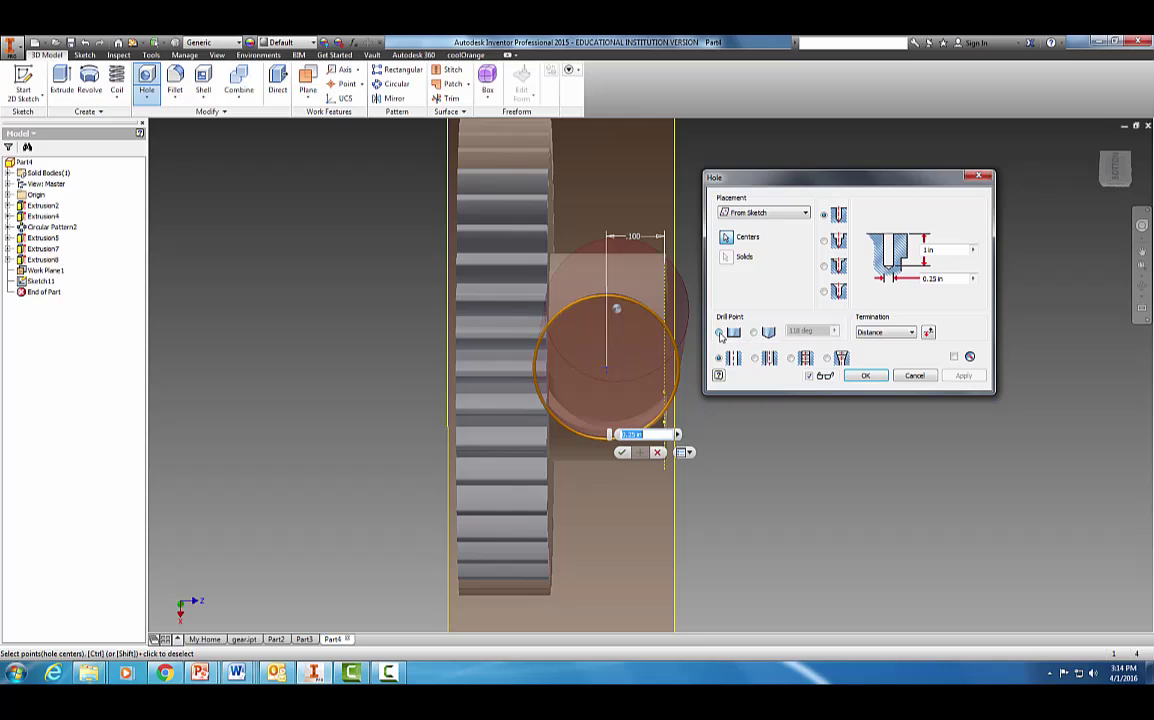
left_click(792, 360)
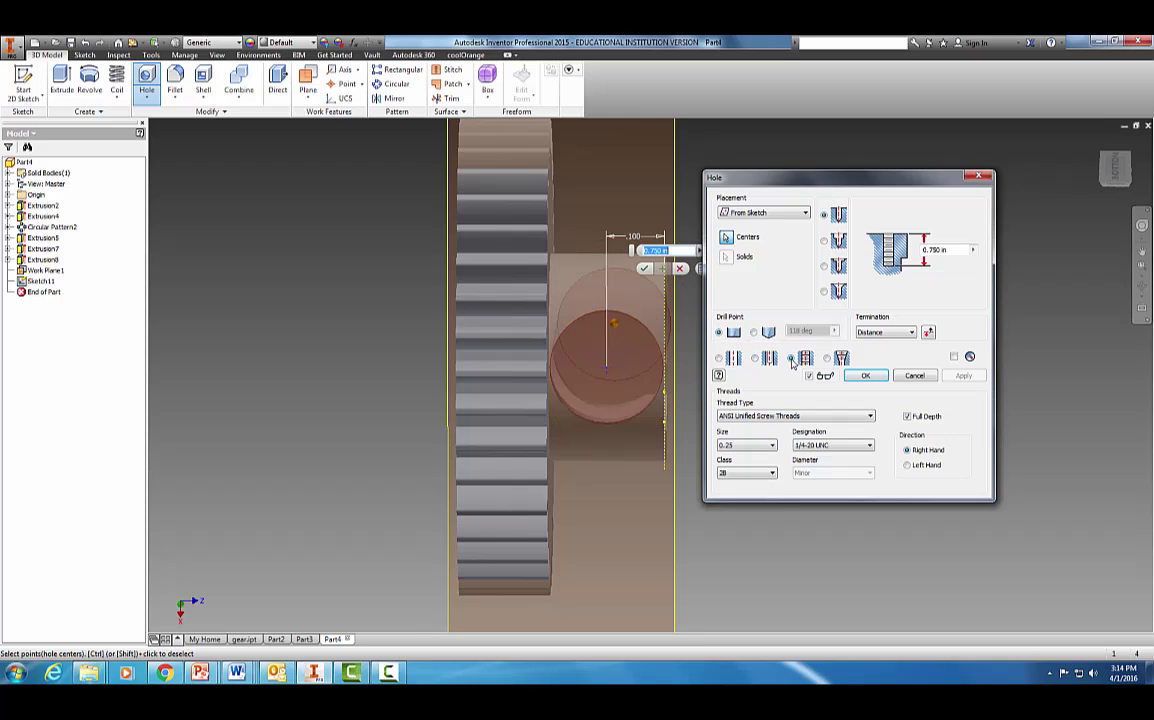
left_click(752, 447)
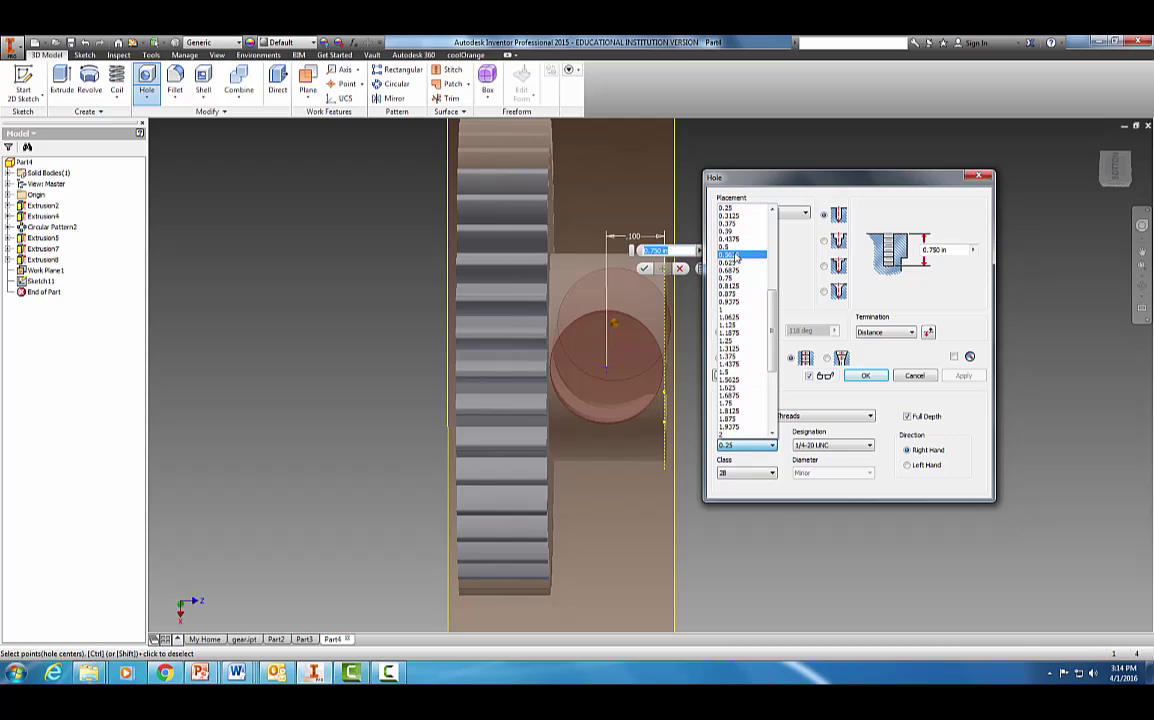
scroll(740, 280, "up", 6)
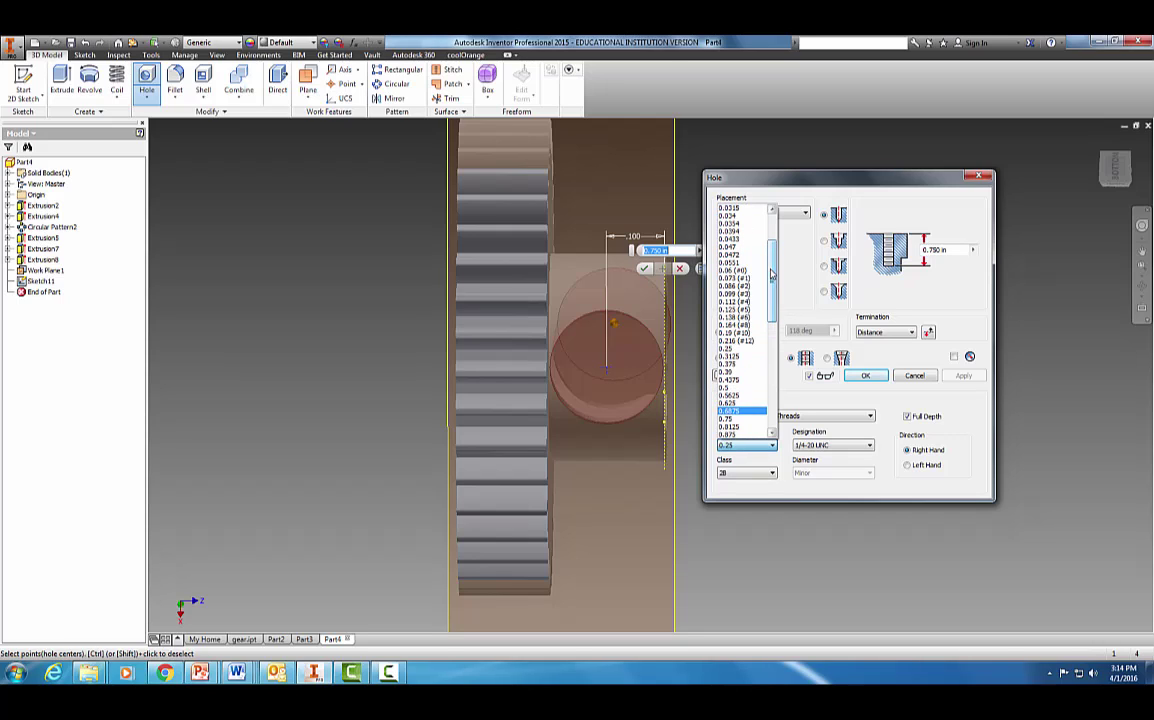
left_click(731, 256)
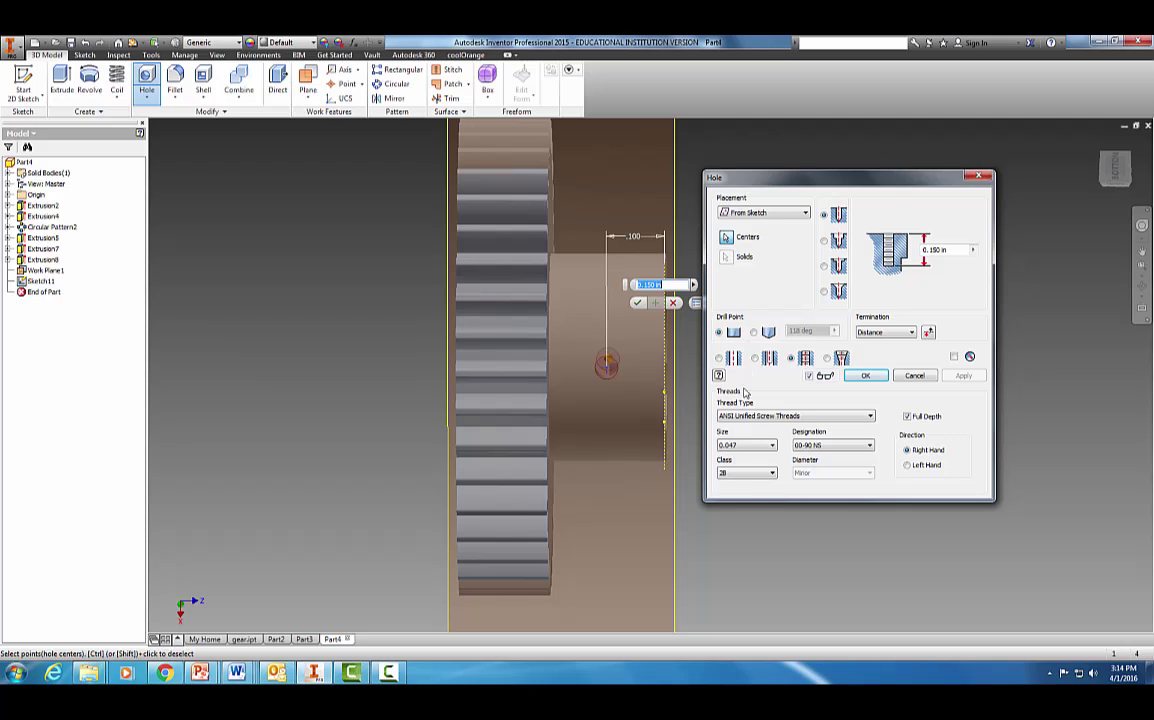
left_click(759, 445)
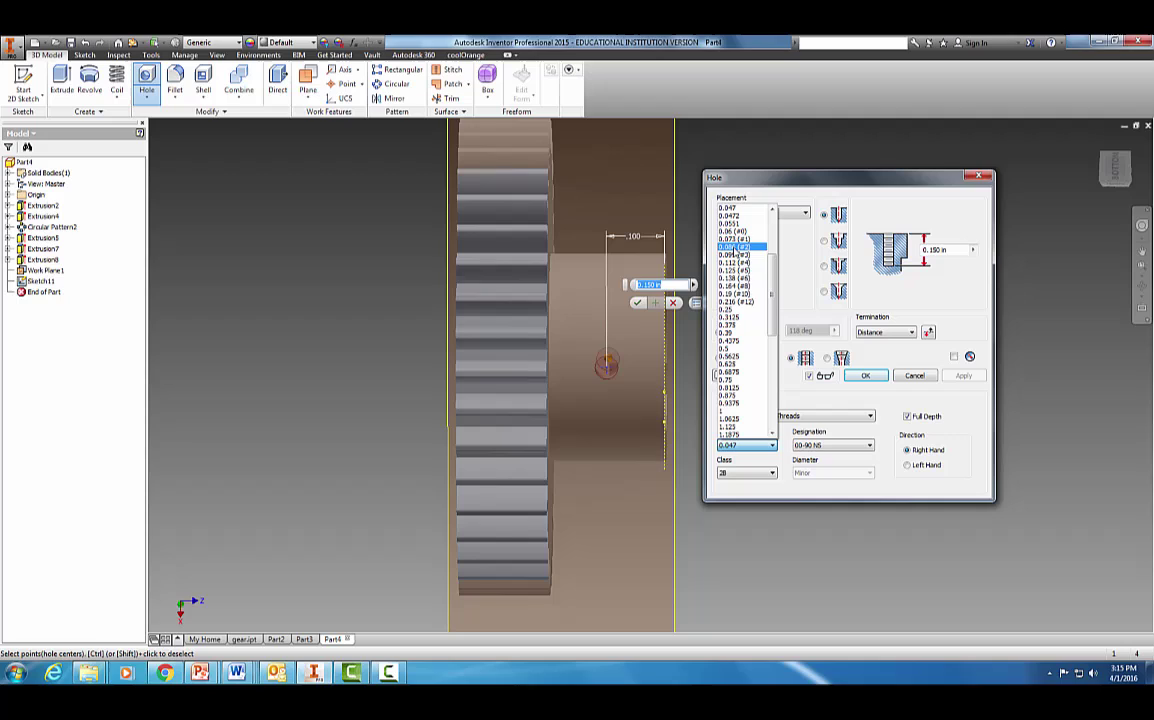
left_click(735, 250)
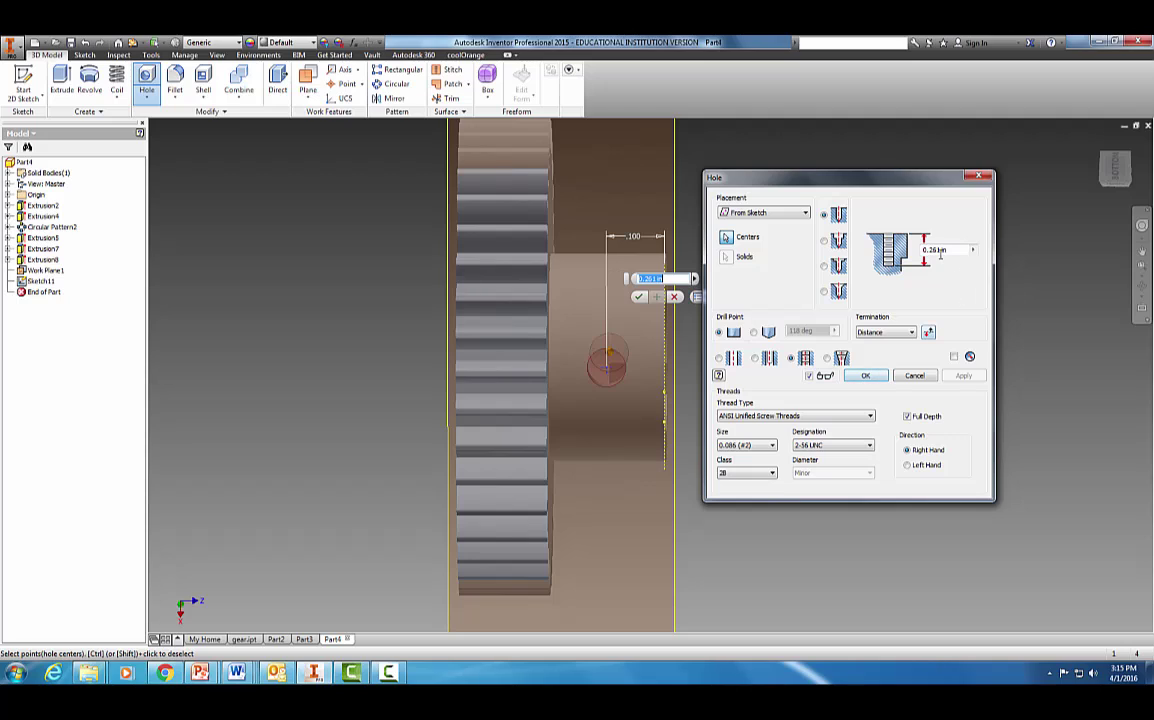
left_click(935, 250)
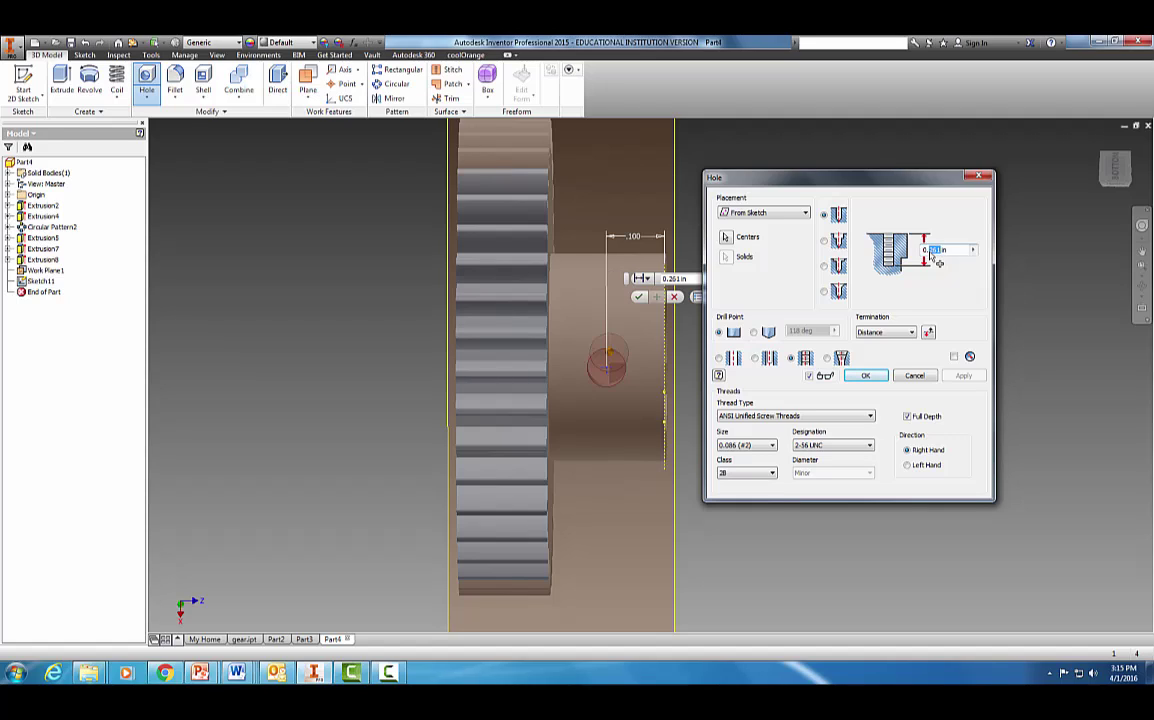
type("0.05")
- Confirm the tapped hole, then hide Work Plane1 and view the gear at an angle
left_click(865, 376)
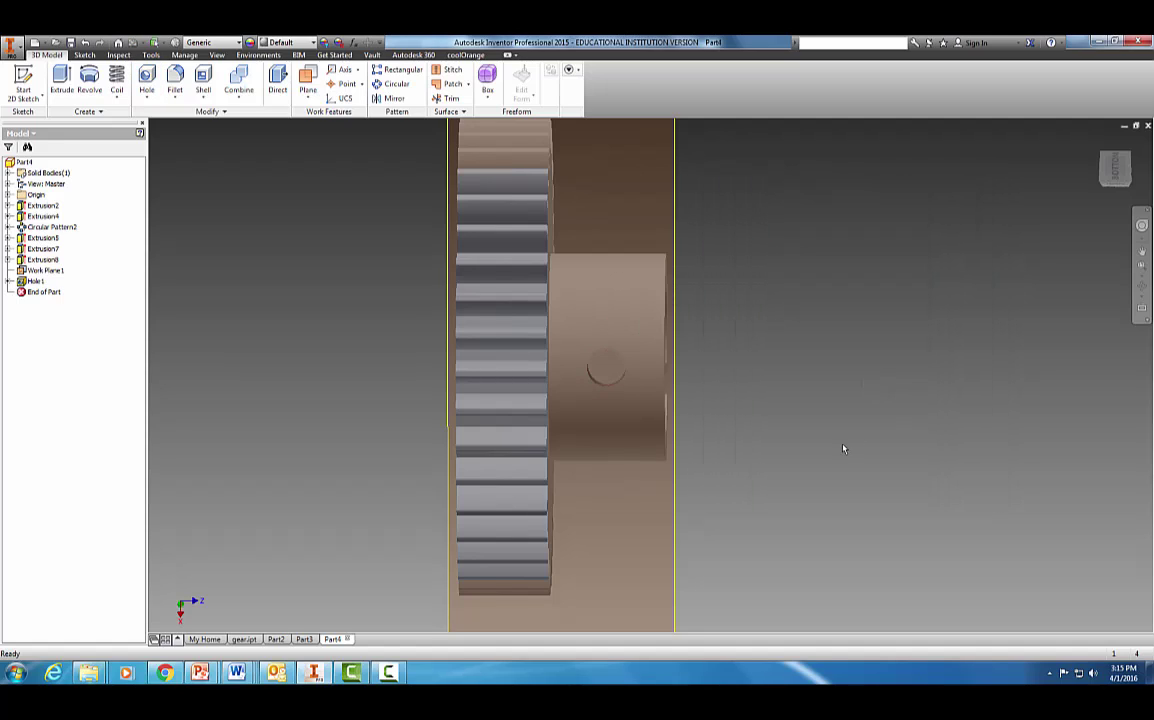
right_click(42, 278)
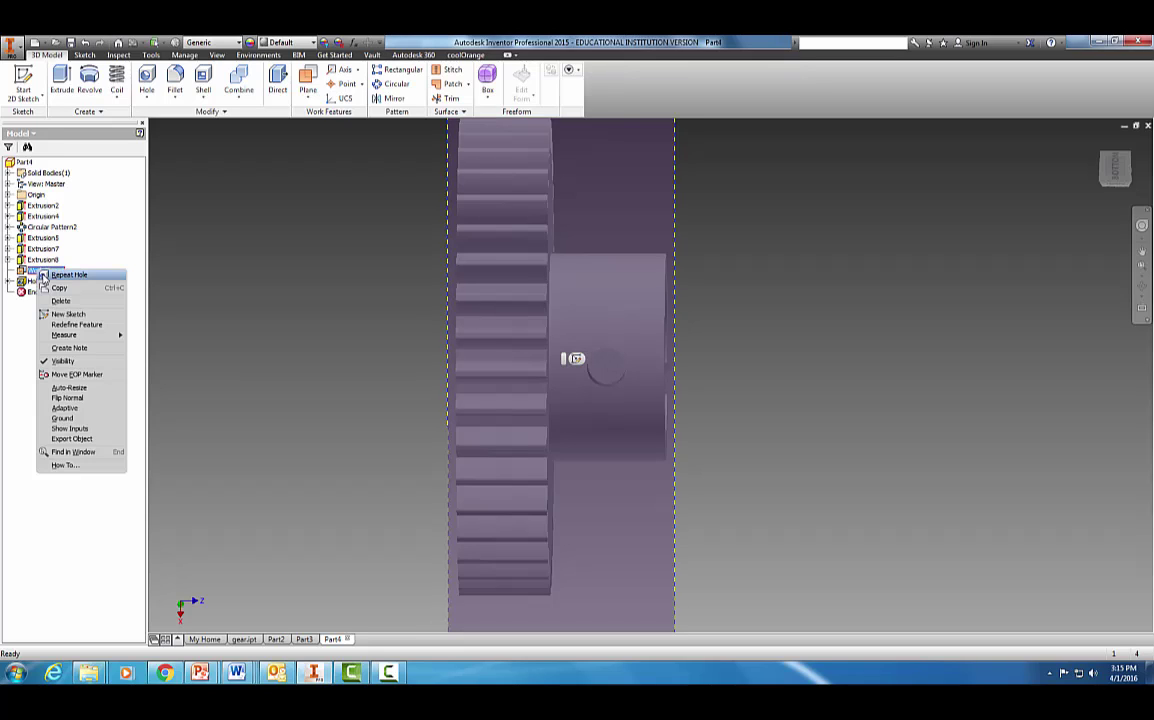
left_click(62, 361)
middle_click_drag(904, 412, 781, 413, "shift")
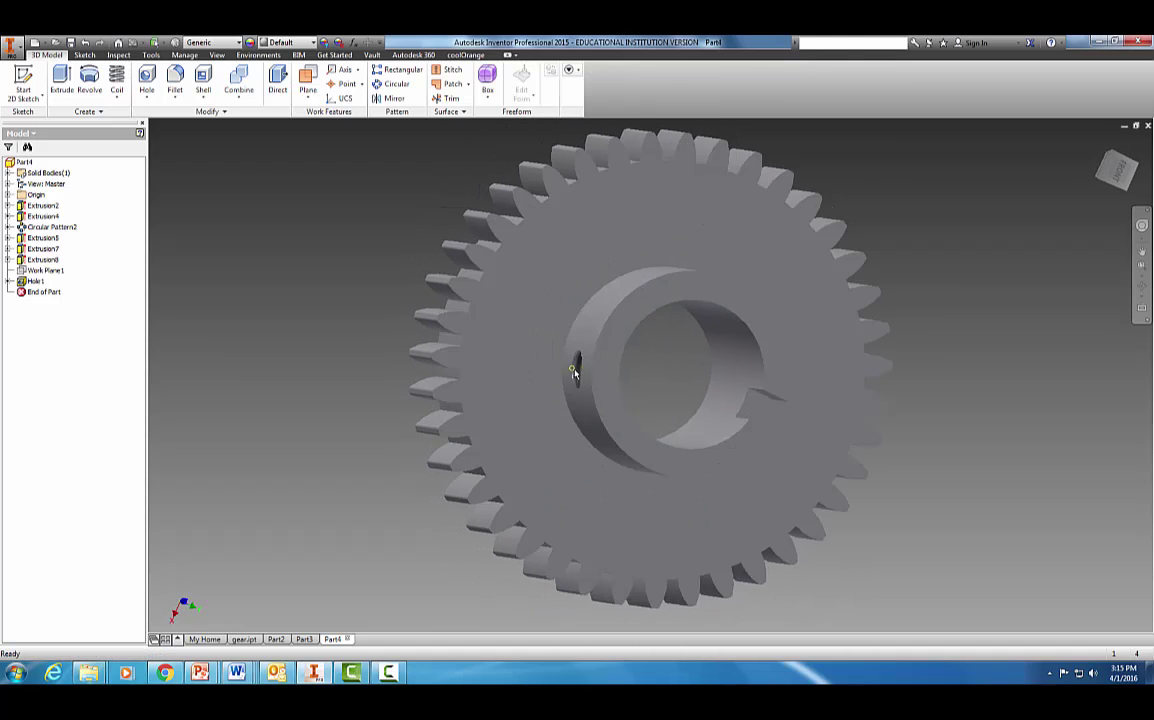
mouse_move(1036, 495)
middle_mouse_down("shift")
mouse_move(1002, 470)
mouse_move(1043, 478)
middle_mouse_up("shift")
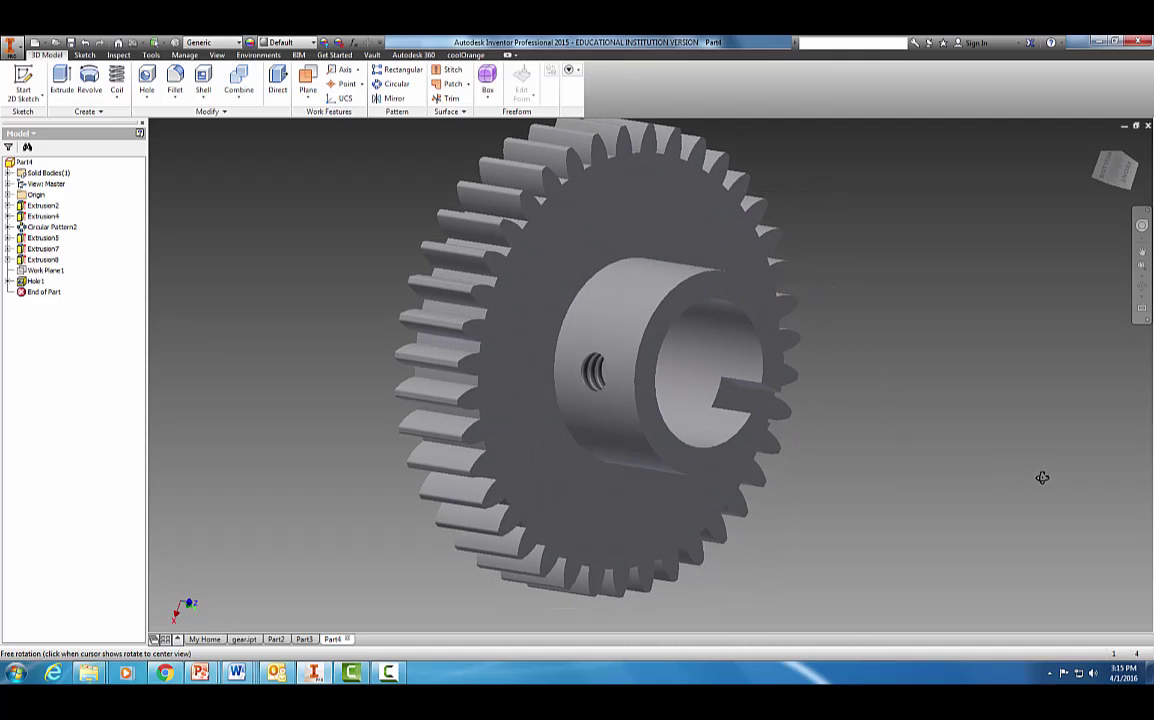
- Apply the Steel - Polished appearance to the gear and orbit to inspect the finish
left_click(274, 43)
left_click_drag(374, 185, 376, 366)
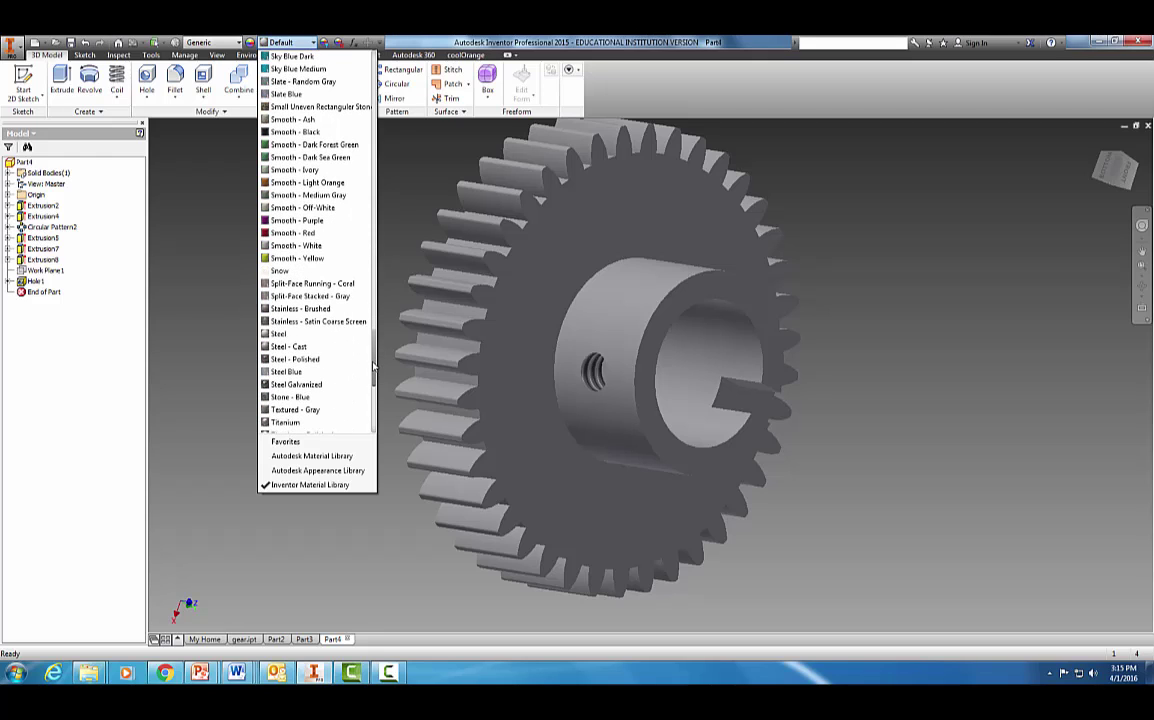
left_click(300, 359)
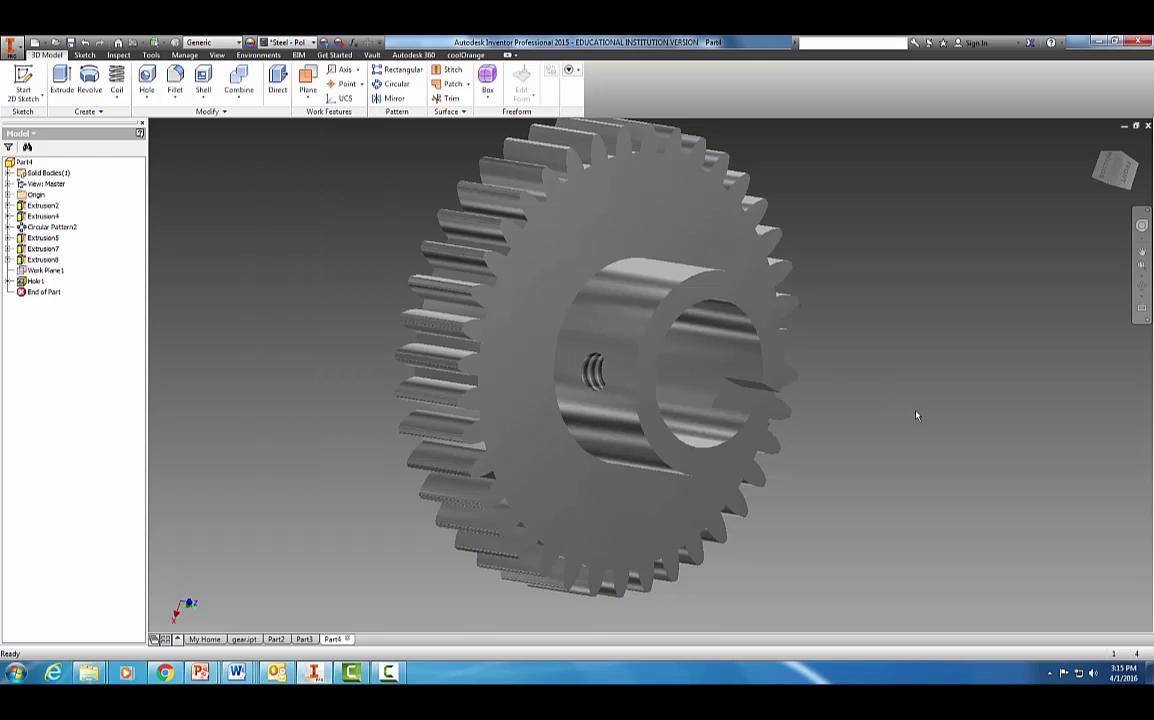
middle_click_drag(925, 401, 903, 389, "shift")
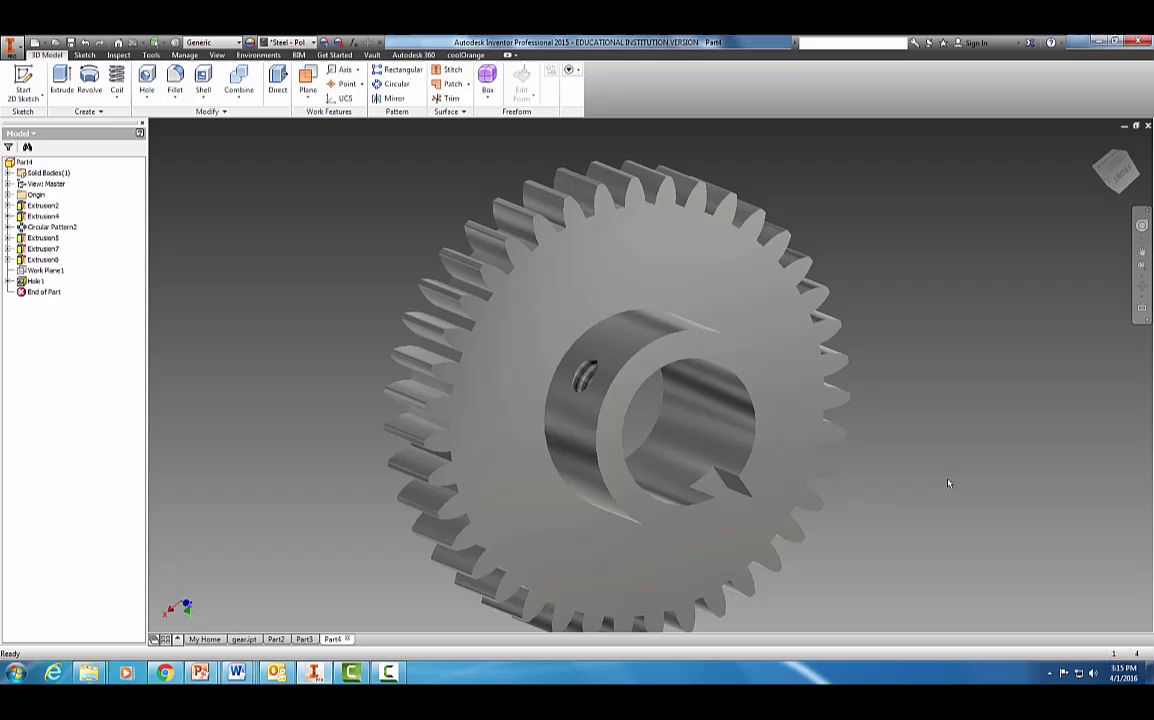
mouse_move(934, 464)
middle_mouse_down("shift")
mouse_move(943, 471)
mouse_move(920, 466)
mouse_move(945, 458)
middle_mouse_up("shift")
middle_click_drag(876, 571, 773, 502, "shift")
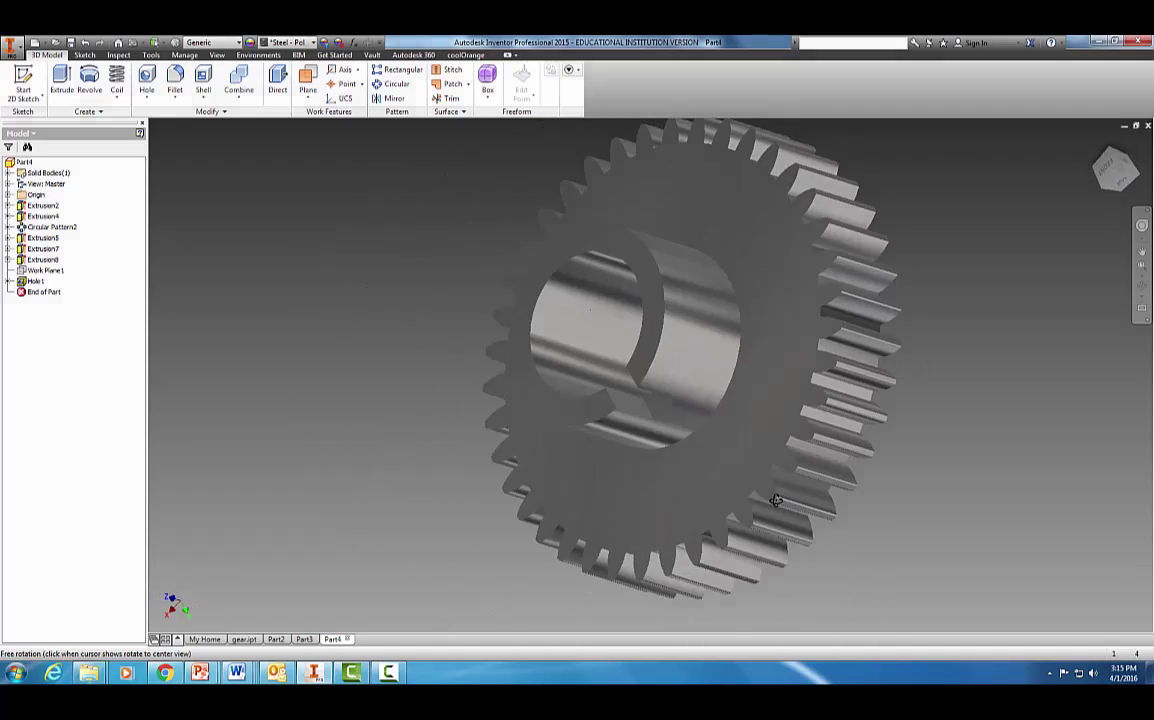